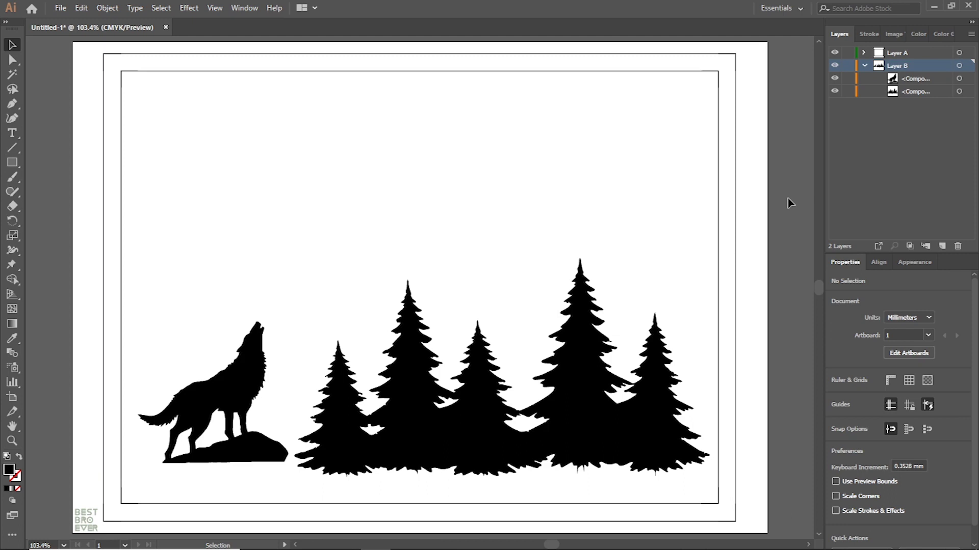
- Create new Layer 3 and move the wolf compound path into it from Layer B
click(864, 66)
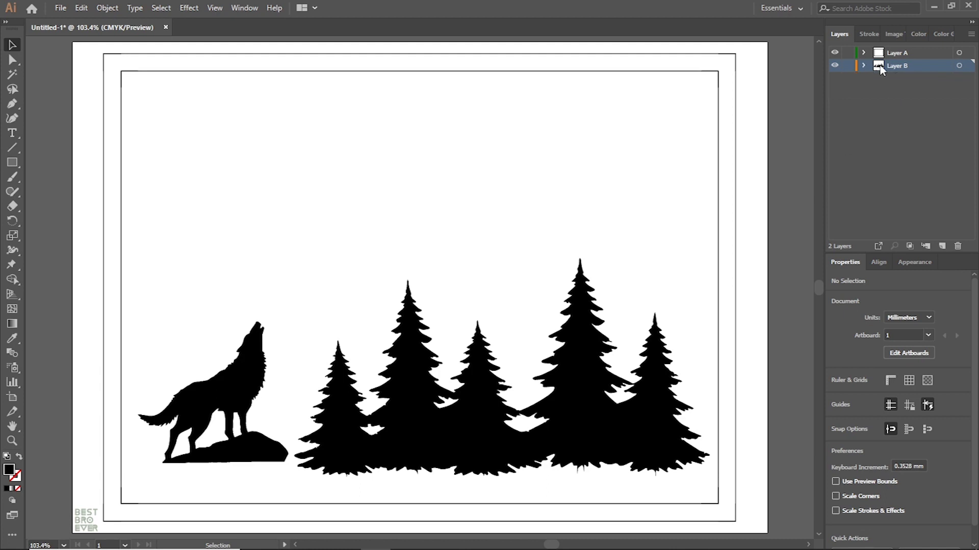
click(942, 245)
click(865, 78)
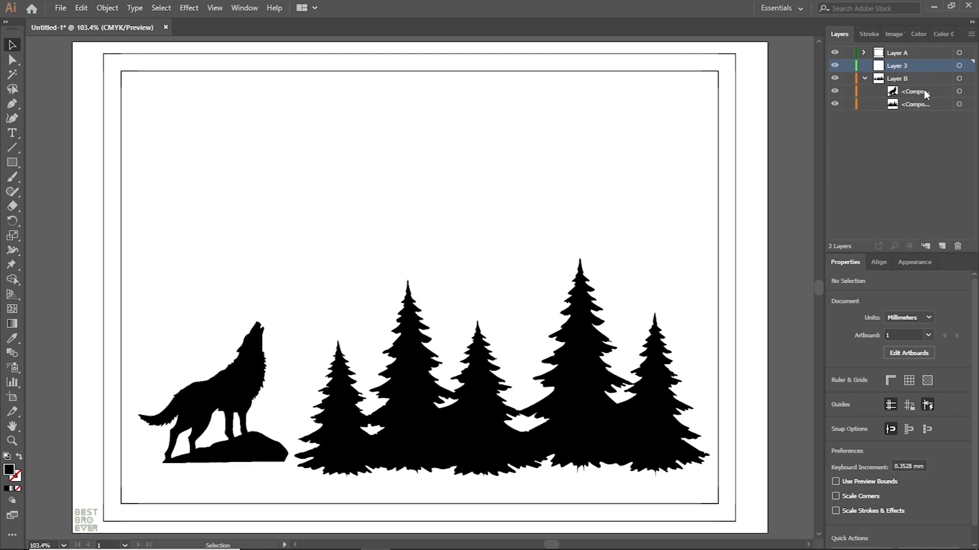
click(923, 92)
drag(912, 90, 912, 66)
click(911, 68)
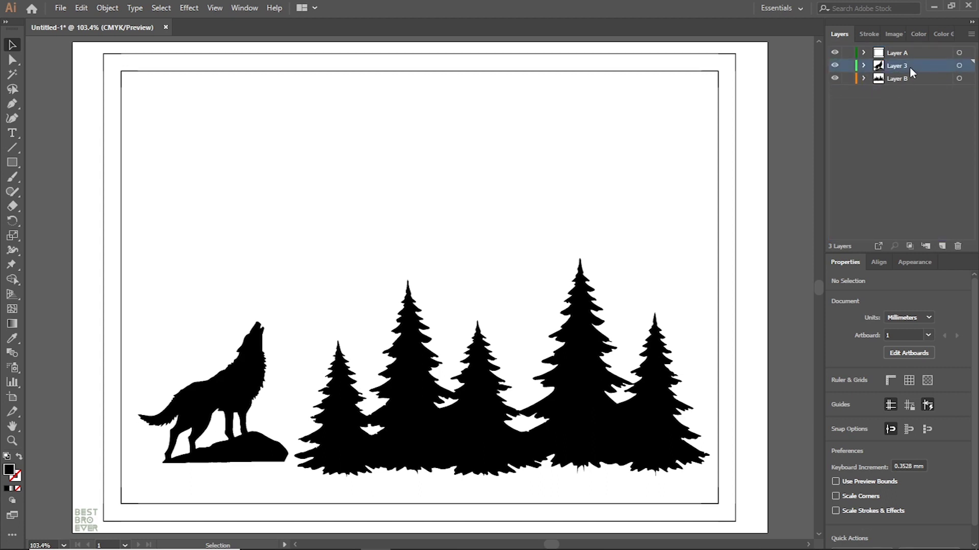
- Hide the pine trees sublayer and lock Layer B
scroll(559, 317, down, 1)
click(863, 78)
click(834, 91)
click(900, 77)
click(862, 65)
click(848, 91)
click(915, 78)
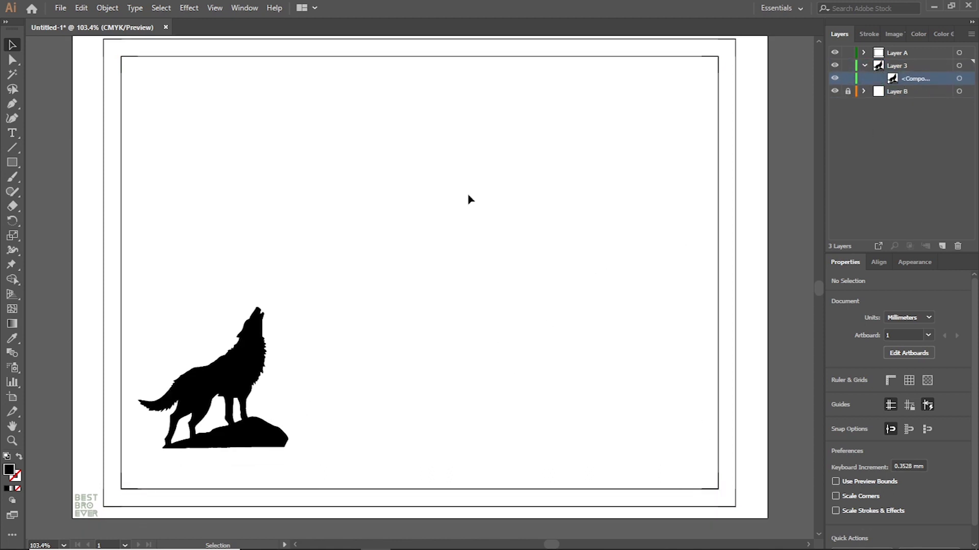
- At 100% view, move the wolf up and right and scale it down
key(ctrl+1)
drag(252, 365, 283, 256)
drag(332, 193, 301, 217)
click(406, 271)
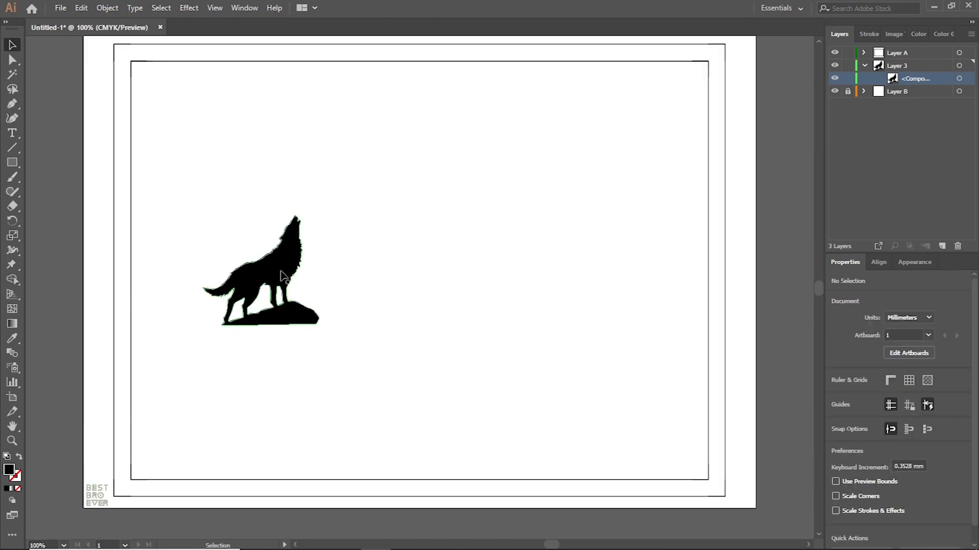
- Draw a closed Pencil outline of the cliff from the wolf's rock across the artboard bottom
key(n)
right_click(12, 191)
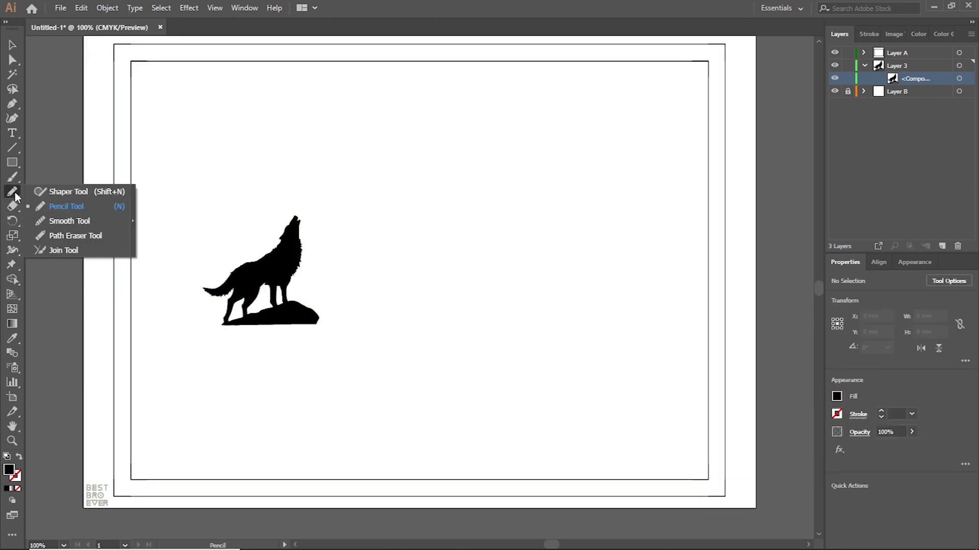
click(89, 211)
drag(123, 351, 255, 375)
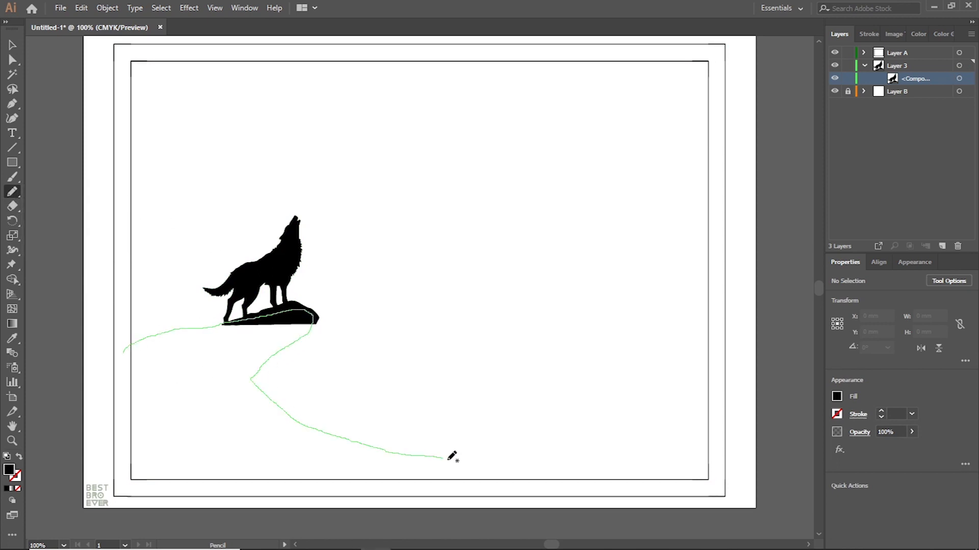
mouse_move(255, 374)
mouse_down()
mouse_move(127, 481)
mouse_move(124, 347)
mouse_up()
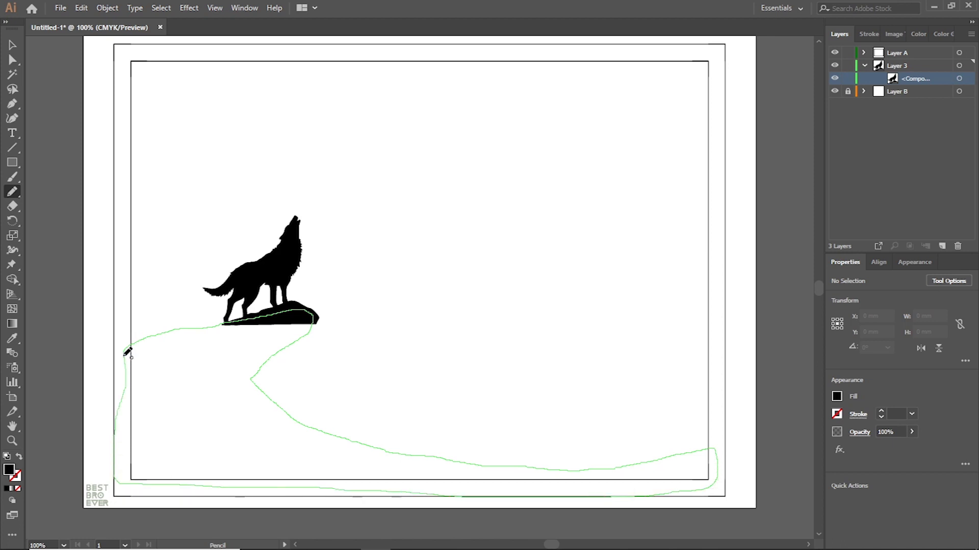
key(v)
click(109, 157)
click(273, 350)
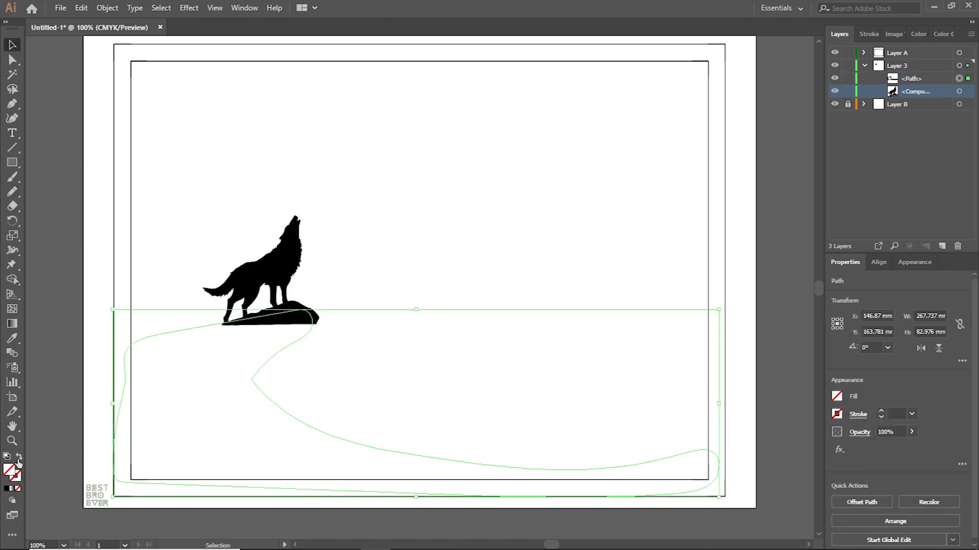
- Fill the cliff outline solid black
click(6, 489)
click(51, 399)
click(214, 393)
- Roughen the cliff (Absolute 1.5 mm, Detail 9, Smooth) and stand the wolf on its top
click(190, 8)
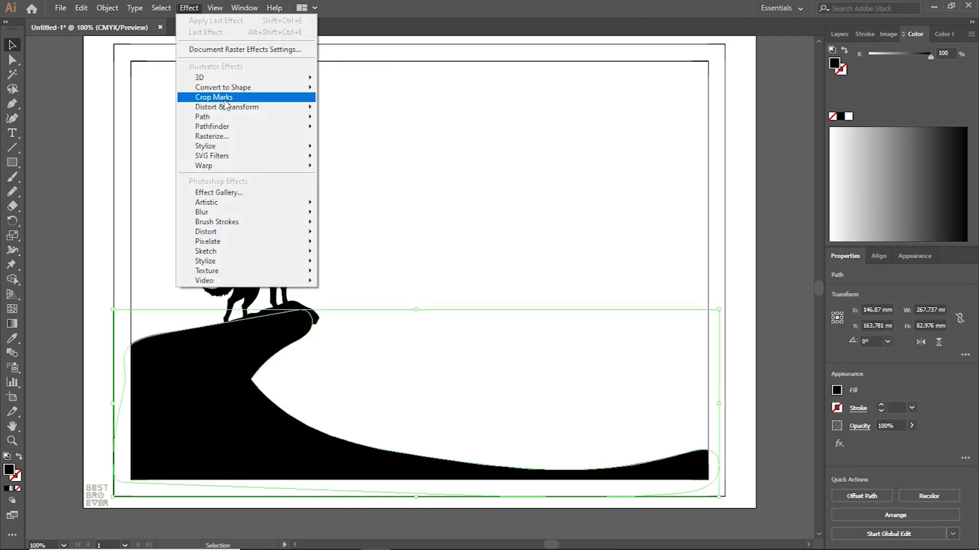
mouse_move(226, 107)
click(332, 136)
click(38, 226)
click(67, 191)
click(109, 129)
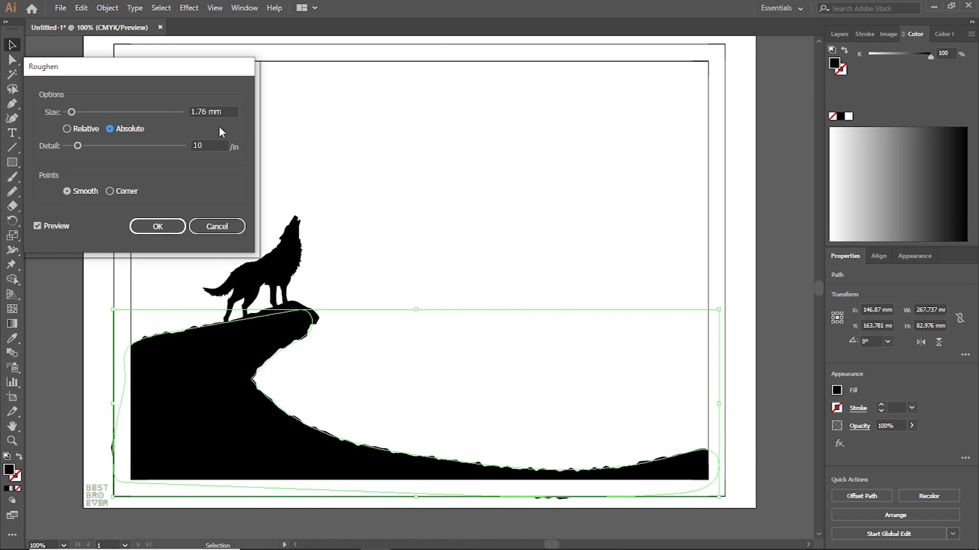
click(216, 143)
click(233, 111)
text(2)
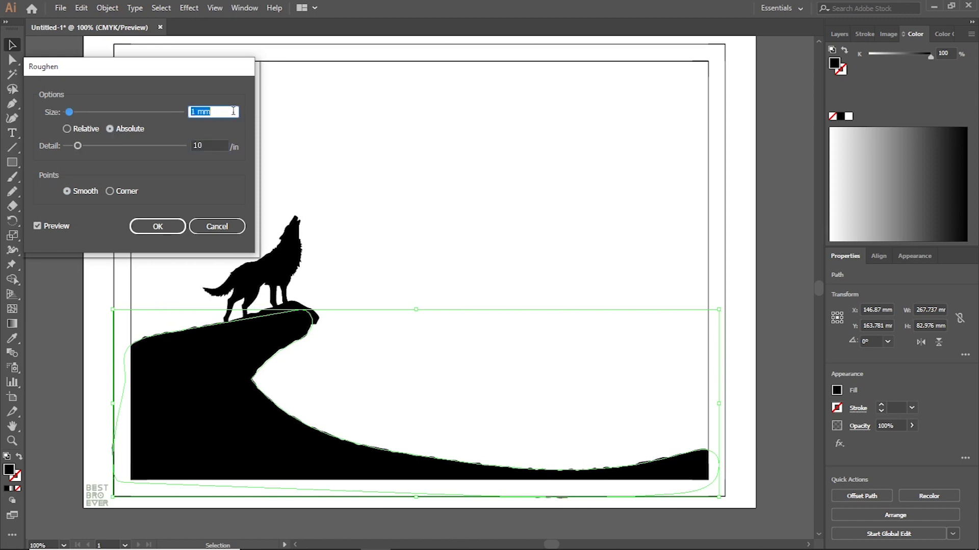
key(Down)
click(217, 145)
key(Down)
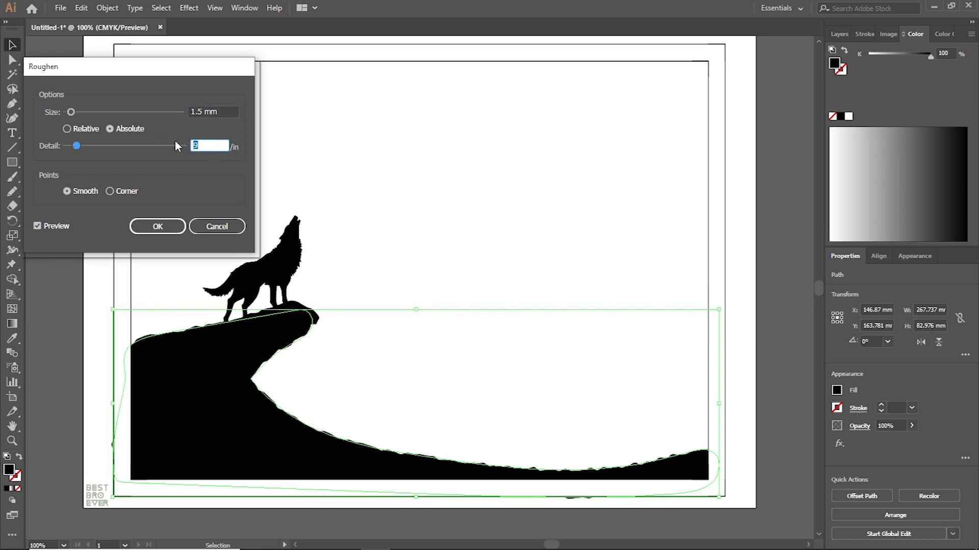
click(174, 223)
click(67, 211)
drag(289, 269, 283, 266)
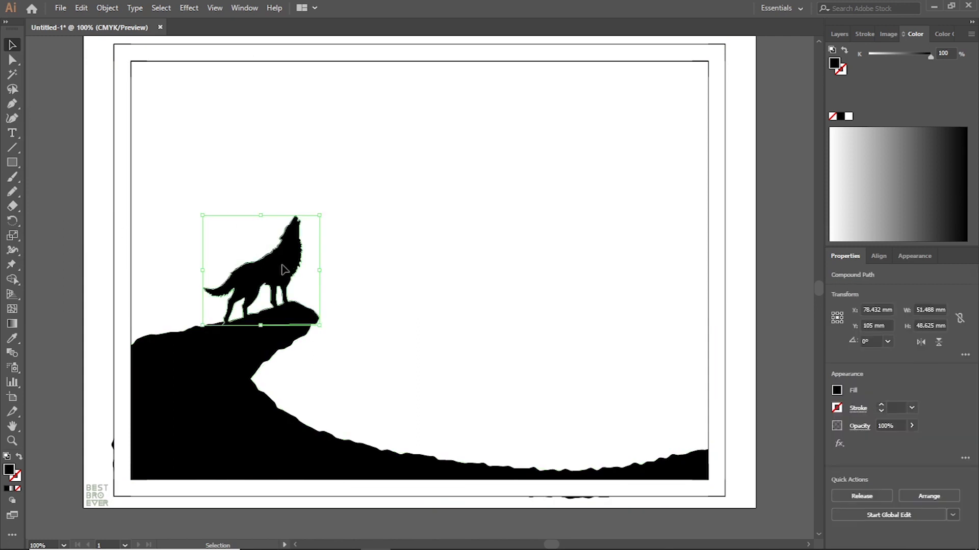
- Zoom in and nudge the wolf to Y 105 mm so its rock sits on the cliff tip
click(422, 251)
drag(283, 263, 283, 266)
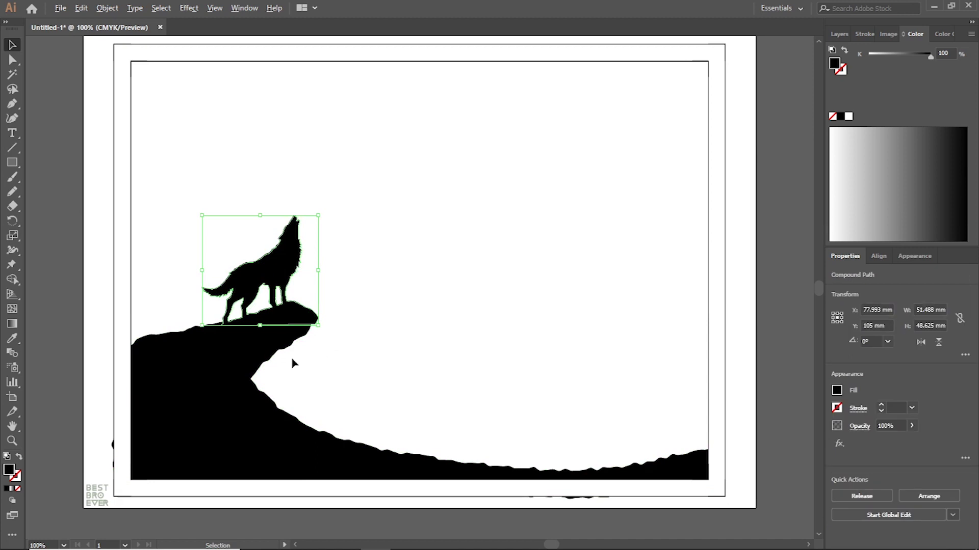
key(ctrl+plus)
key(ctrl+plus)
key(ctrl+plus)
drag(456, 197, 448, 188)
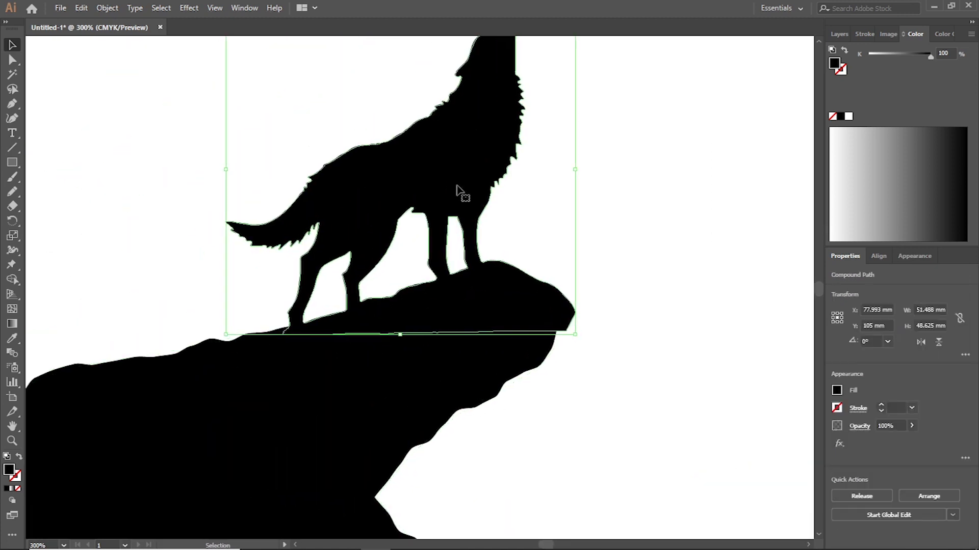
click(668, 257)
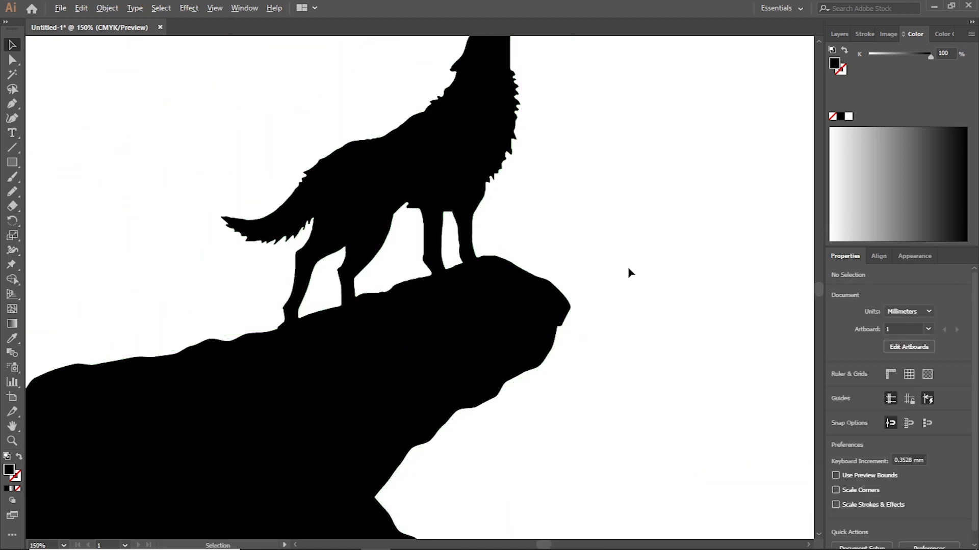
key(ctrl+minus)
key(ctrl+minus)
key(ctrl+plus)
- Select and then deselect the black cliff shape, and bring up the Layers list
click(321, 347)
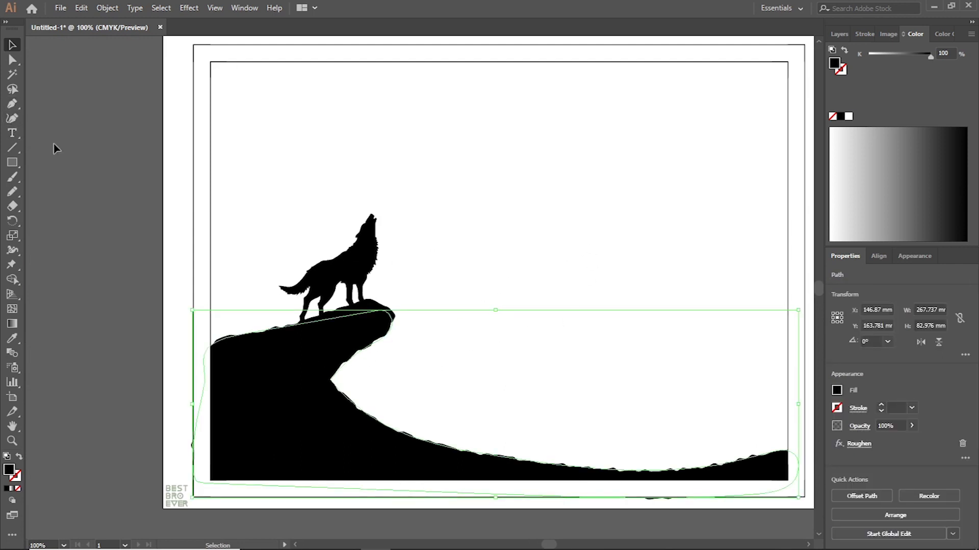
key(n)
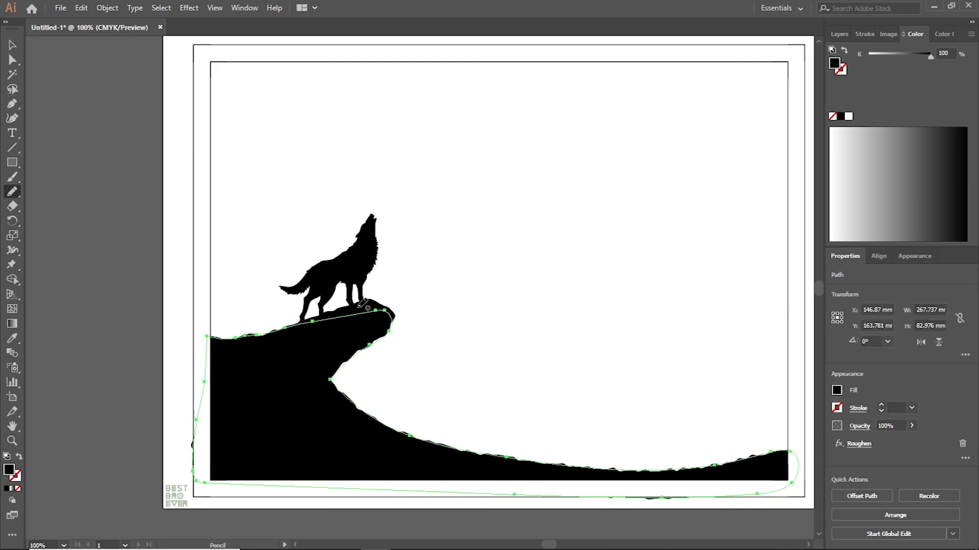
key(v)
click(102, 184)
click(839, 34)
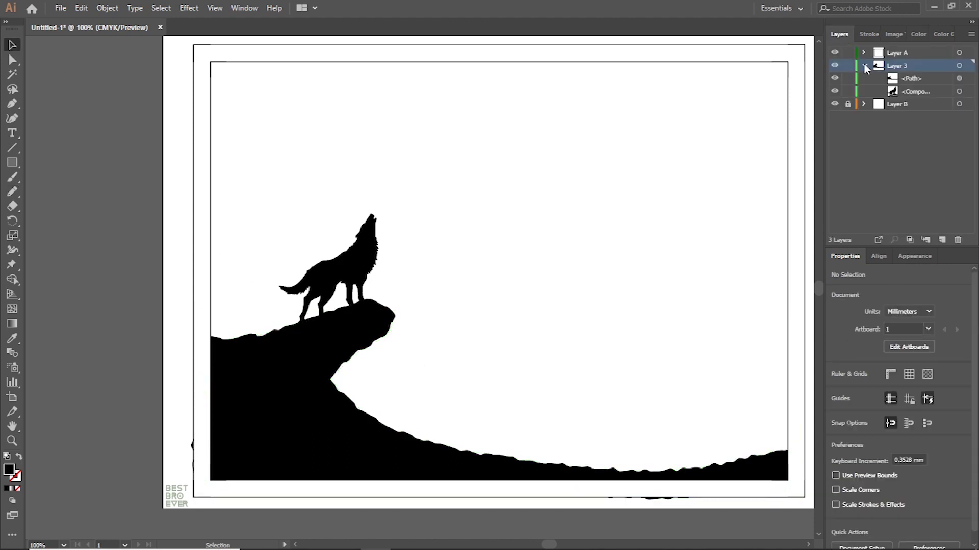
- Add new Layer 4 and set Layer 3's opacity to 53% so it reads grey
click(942, 239)
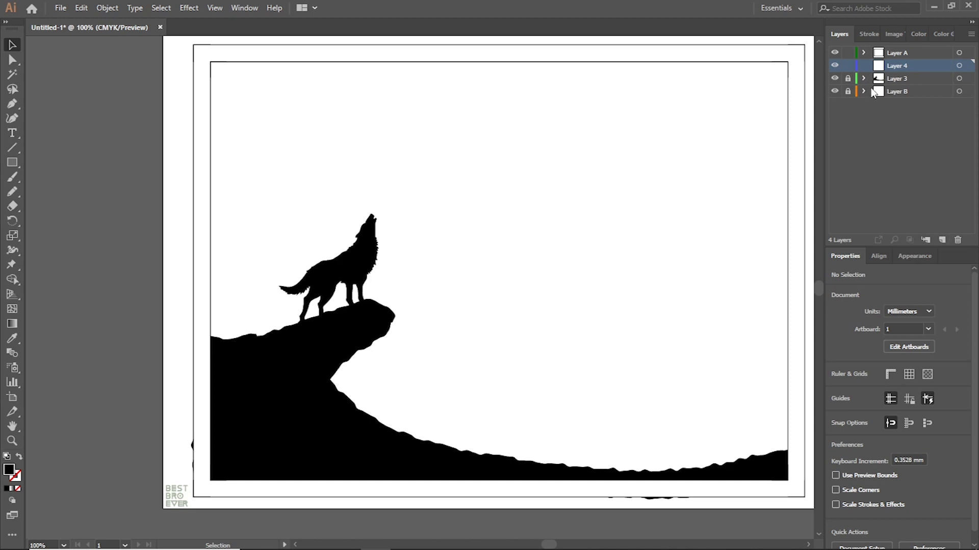
click(959, 78)
drag(892, 437, 887, 439)
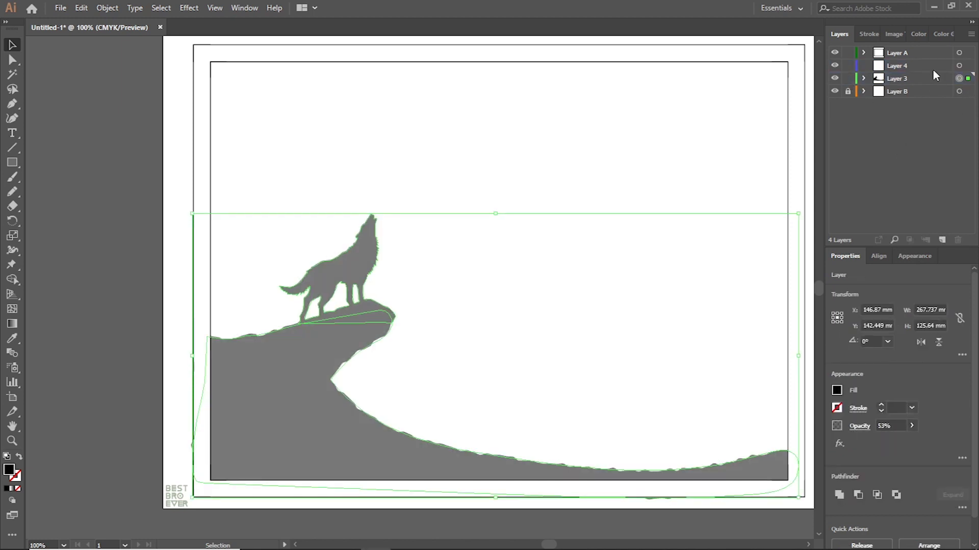
- Make Layer 4 active and start a Pencil rock outline over the lower-left cliff
click(945, 66)
click(72, 163)
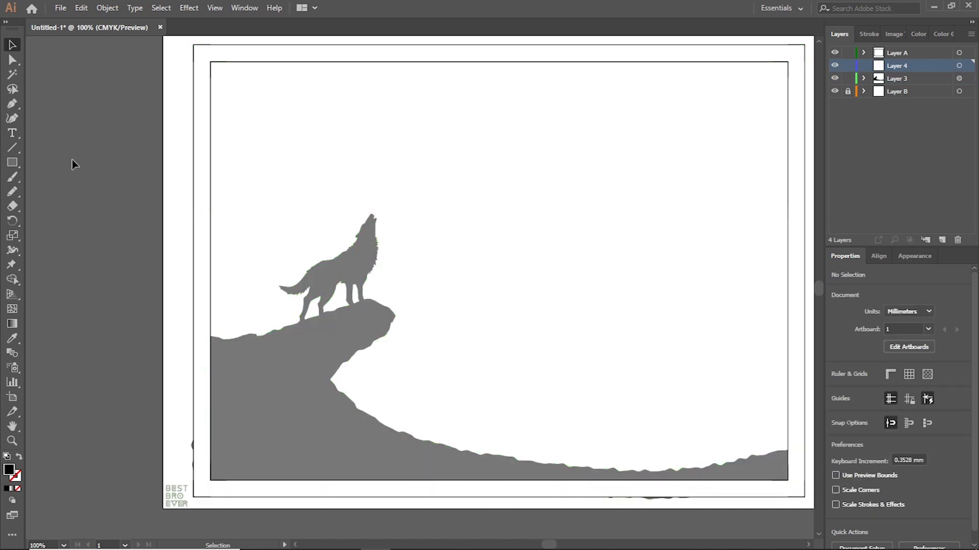
key(n)
mouse_move(205, 436)
mouse_down()
mouse_move(336, 440)
mouse_move(214, 430)
mouse_up()
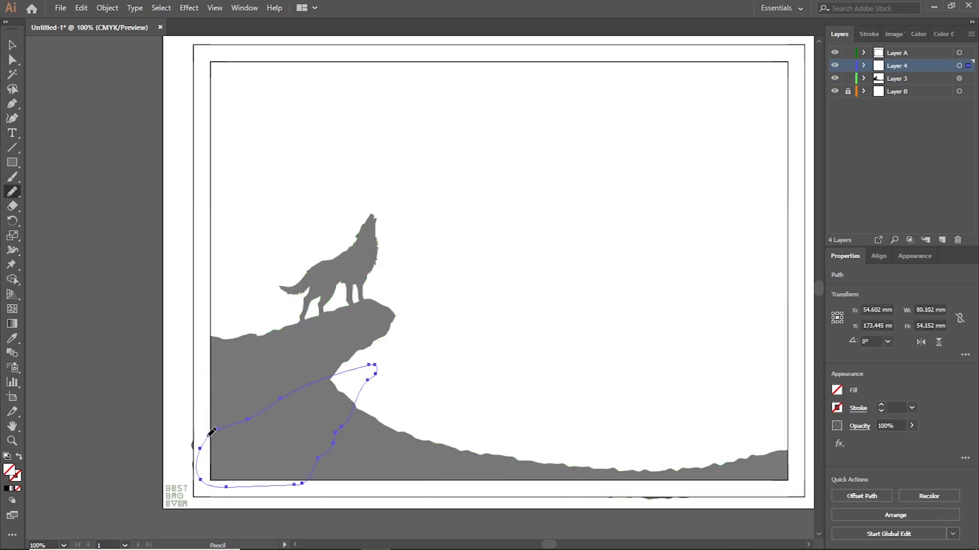
- Redraw the rock outline's right side, left section and top edge
drag(345, 360, 356, 408)
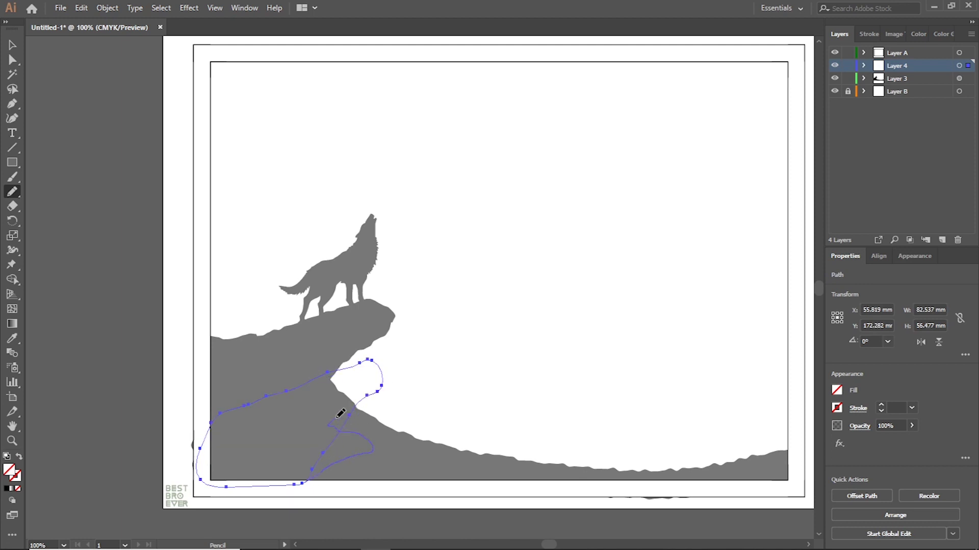
drag(315, 375, 351, 406)
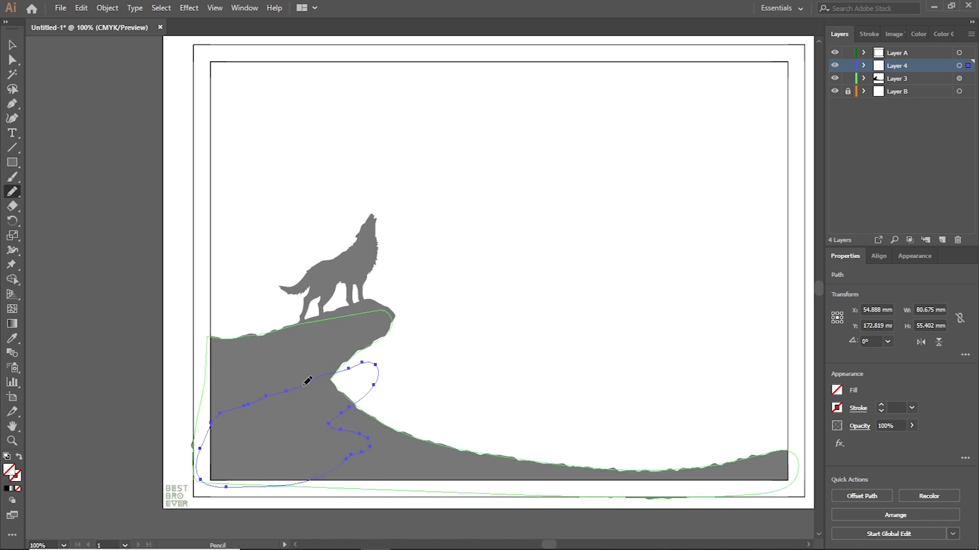
drag(210, 425, 201, 446)
drag(334, 374, 357, 392)
drag(306, 482, 305, 482)
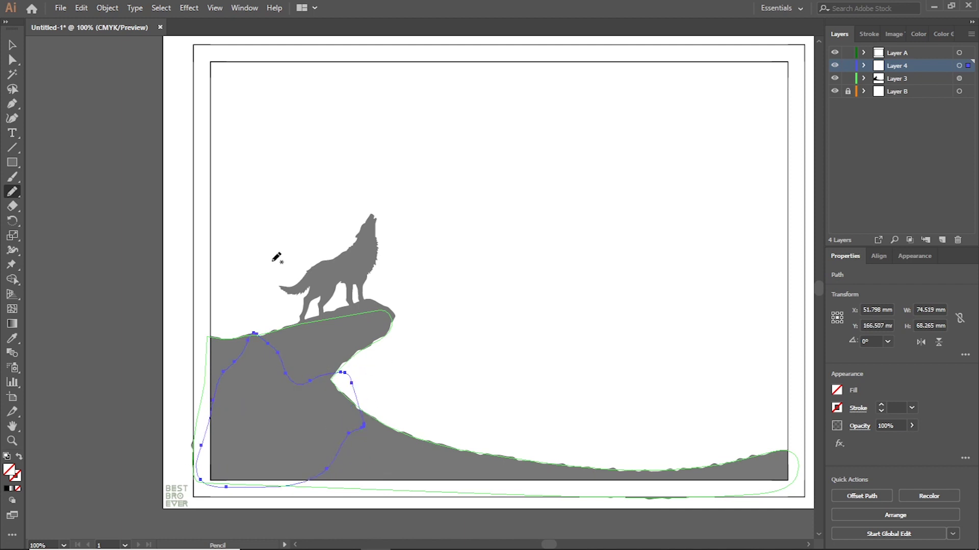
- Fill the rock black and apply a smooth, absolute-size Roughen effect
click(7, 490)
click(189, 7)
click(357, 133)
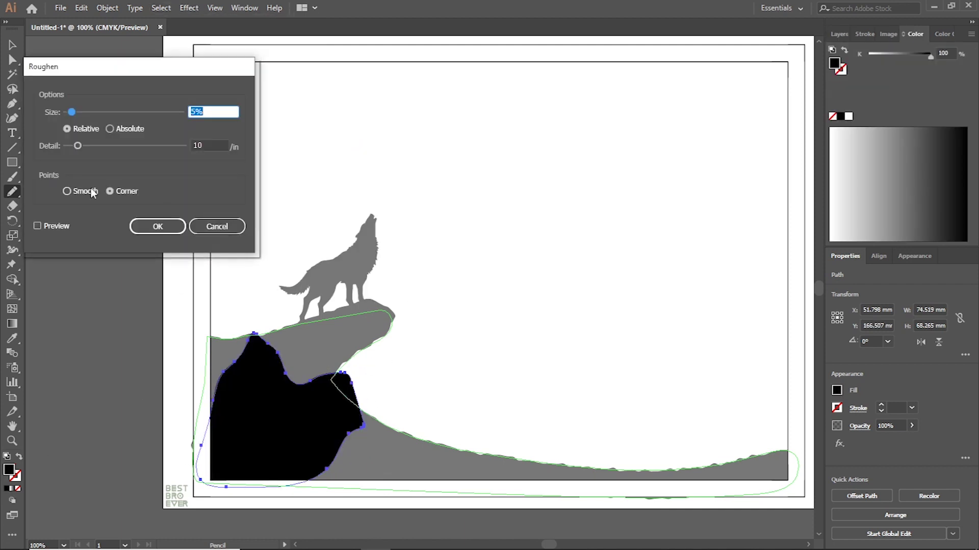
click(37, 225)
click(110, 129)
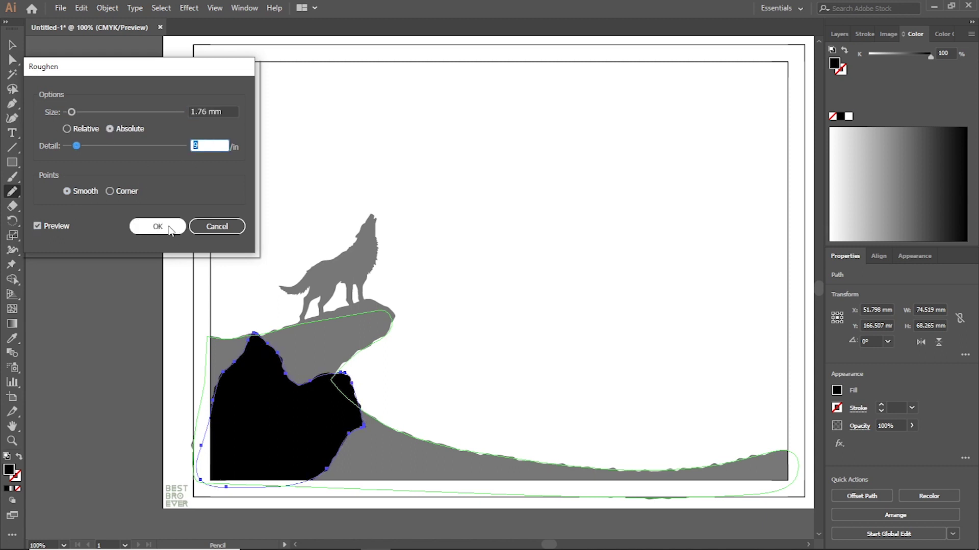
click(158, 227)
key(v)
click(207, 278)
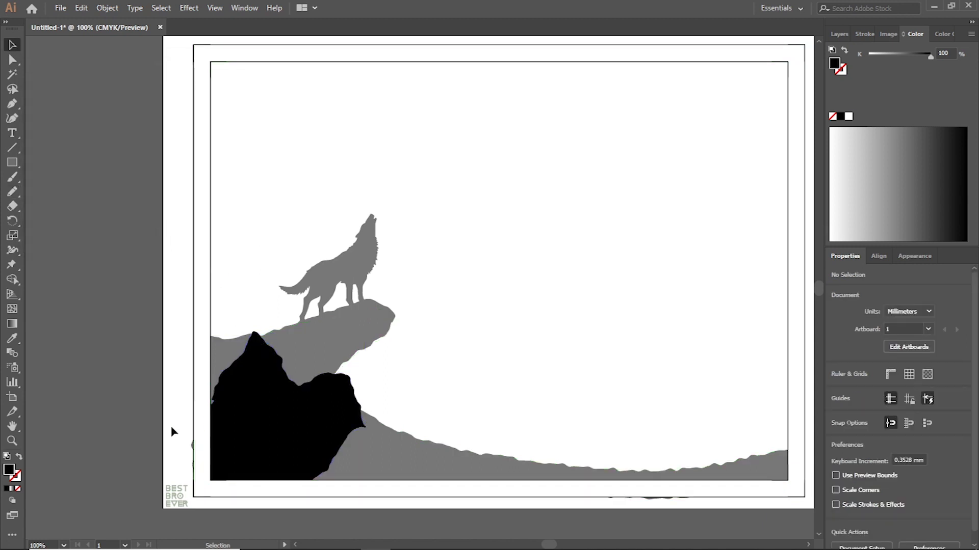
- Redraw the rock's left outline and top into a taller, wider peak
key(n)
click(839, 34)
click(959, 78)
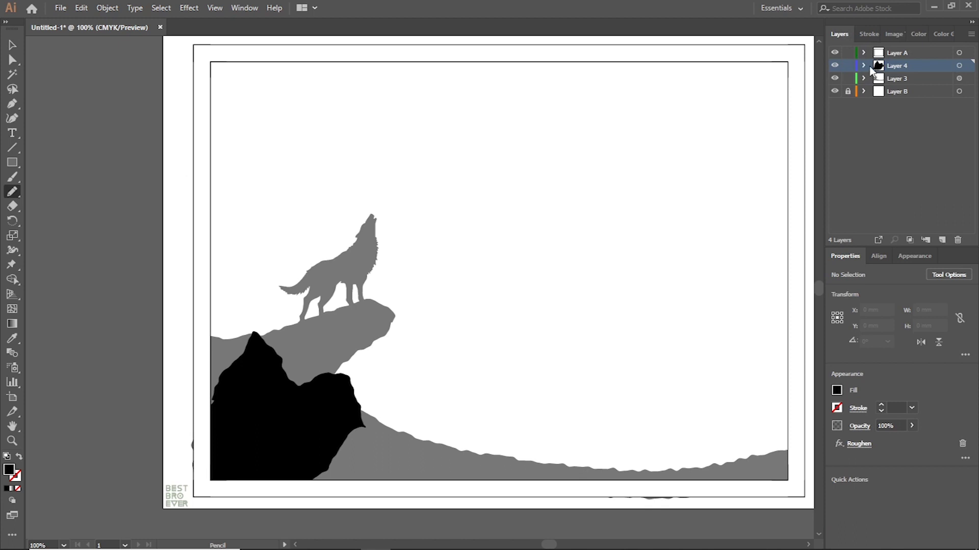
drag(215, 407, 302, 485)
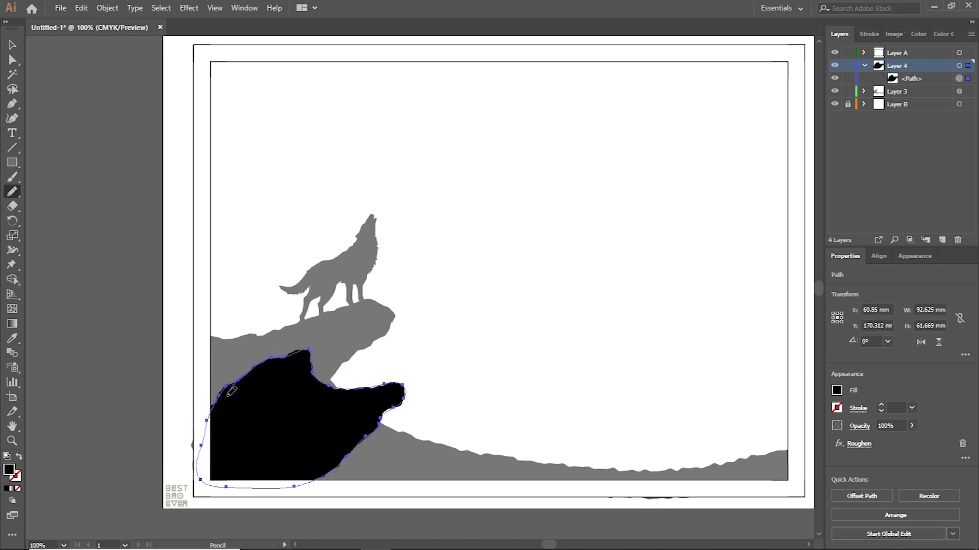
drag(205, 443, 313, 480)
drag(205, 442, 320, 362)
mouse_move(348, 402)
mouse_down()
mouse_move(355, 411)
mouse_move(306, 481)
mouse_up()
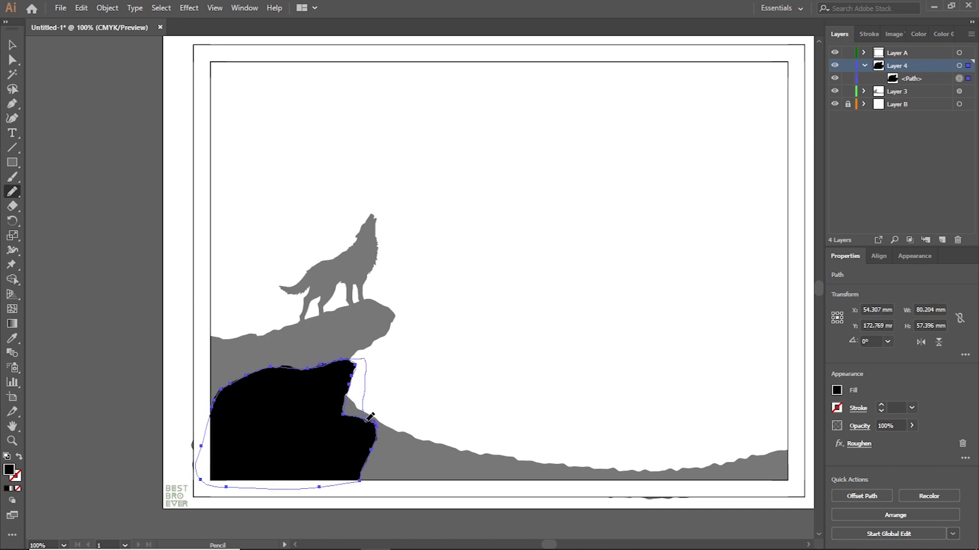
drag(370, 418, 369, 415)
drag(352, 479, 364, 363)
key(ctrl+z)
- Reshape the rock's right edge and top-left notch into stepped crags below the ledge
drag(369, 386, 410, 444)
drag(356, 479, 414, 451)
drag(364, 428, 327, 444)
drag(365, 359, 368, 395)
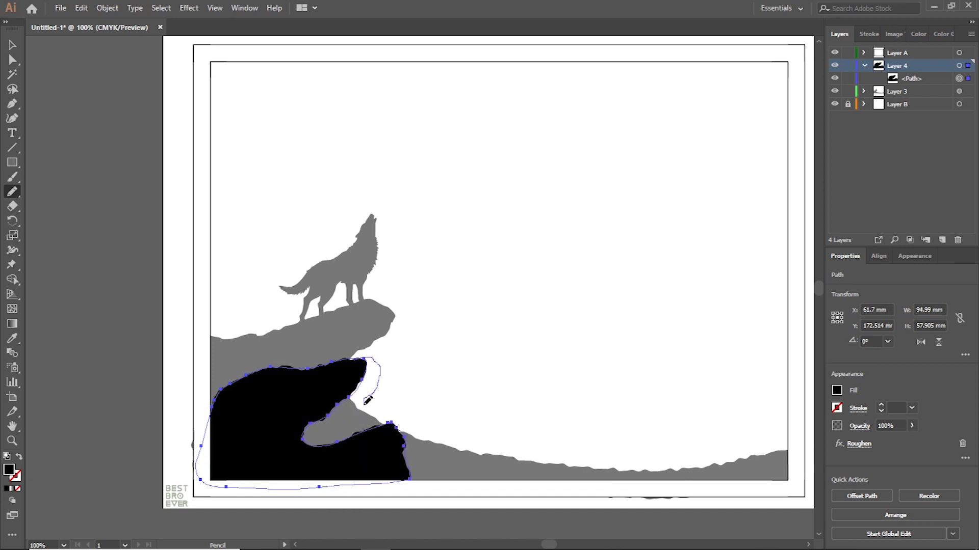
drag(363, 430, 352, 432)
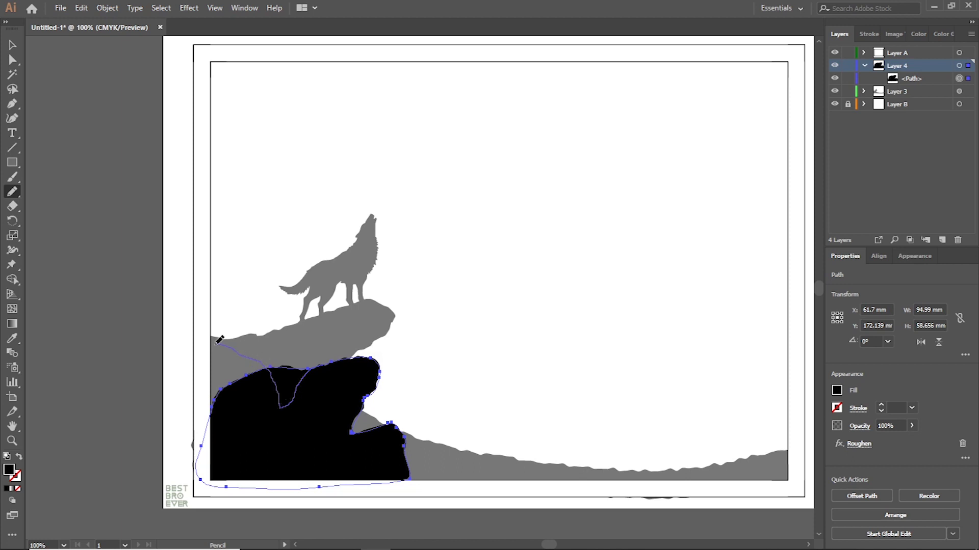
drag(218, 341, 207, 349)
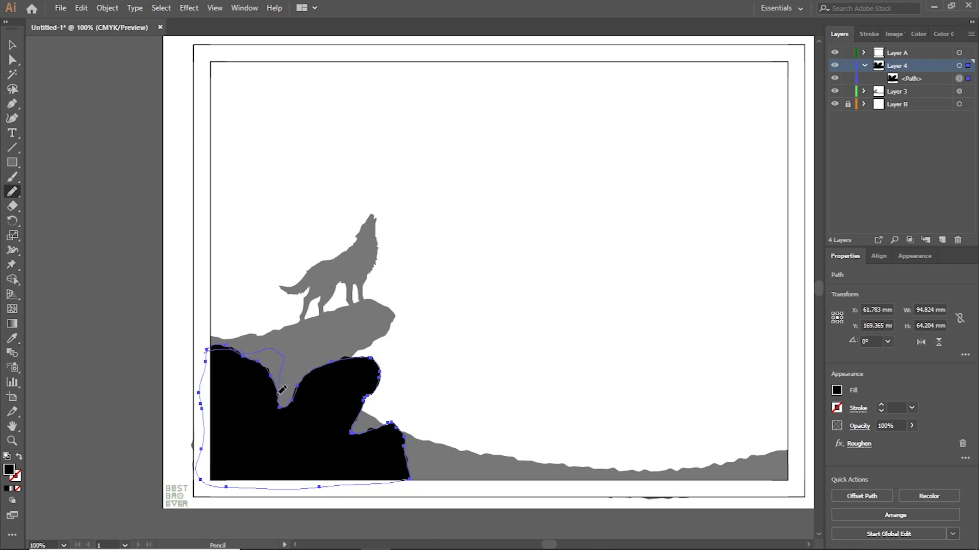
drag(278, 392, 277, 379)
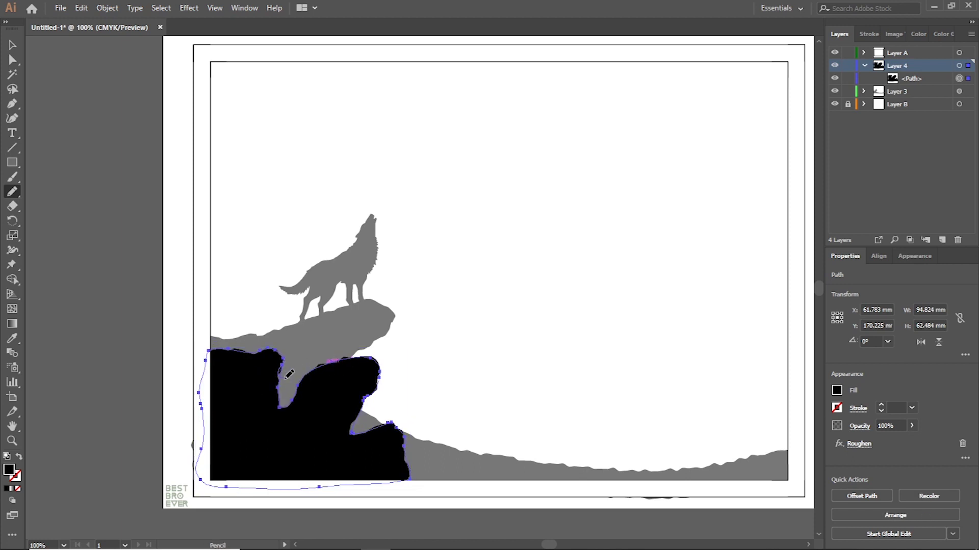
drag(338, 356, 355, 354)
ctrl+click(226, 196)
ctrl+click(310, 388)
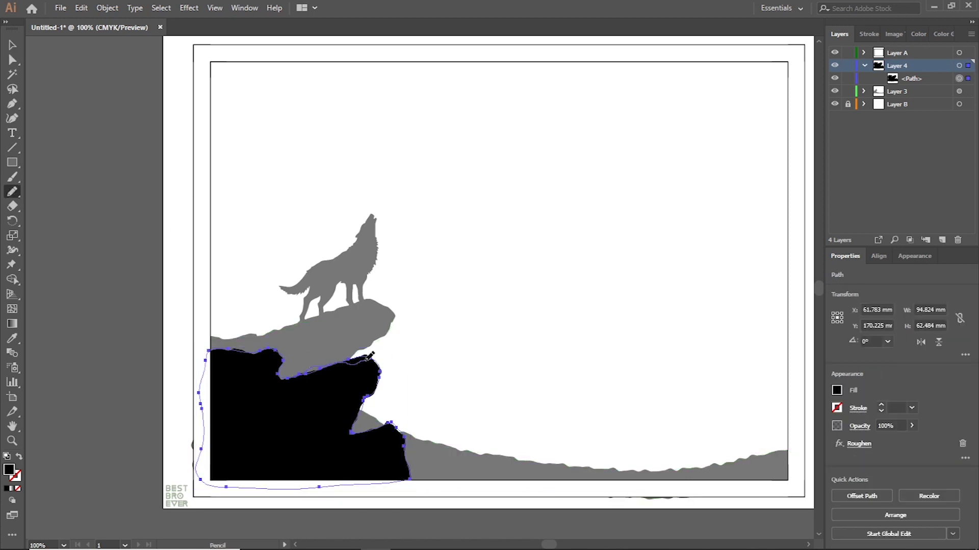
drag(370, 394, 363, 405)
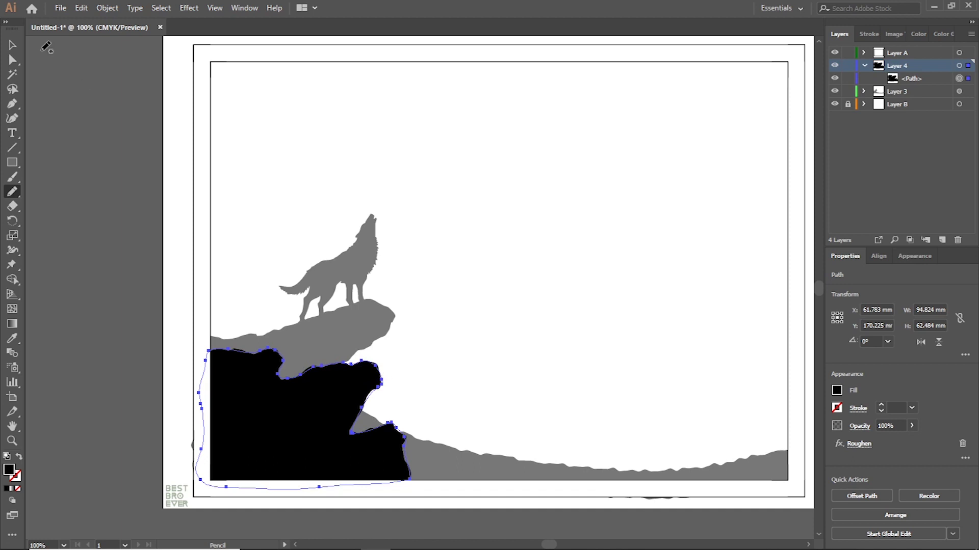
key(v)
click(150, 226)
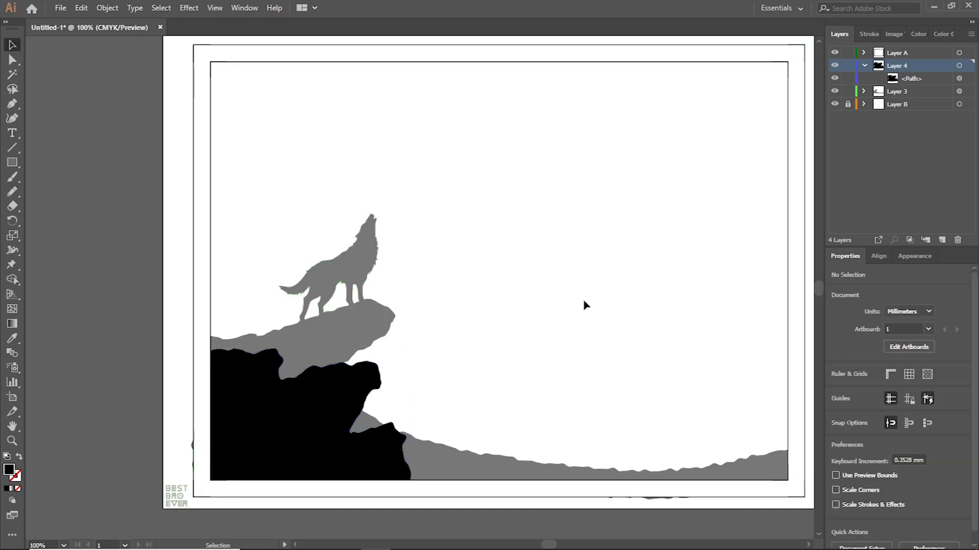
- Lower the foreground rock's opacity so it appears translucent dark grey
click(959, 77)
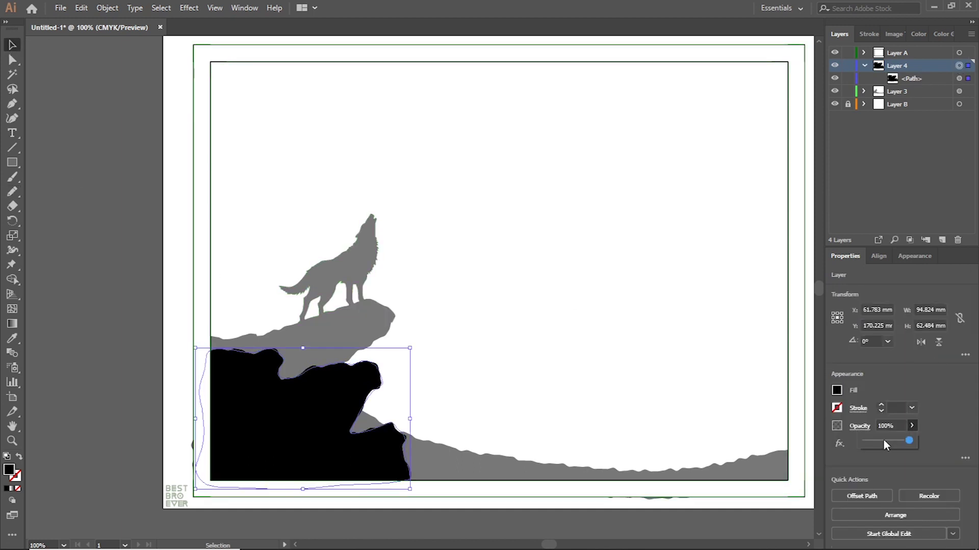
click(886, 441)
drag(606, 266, 461, 297)
click(521, 300)
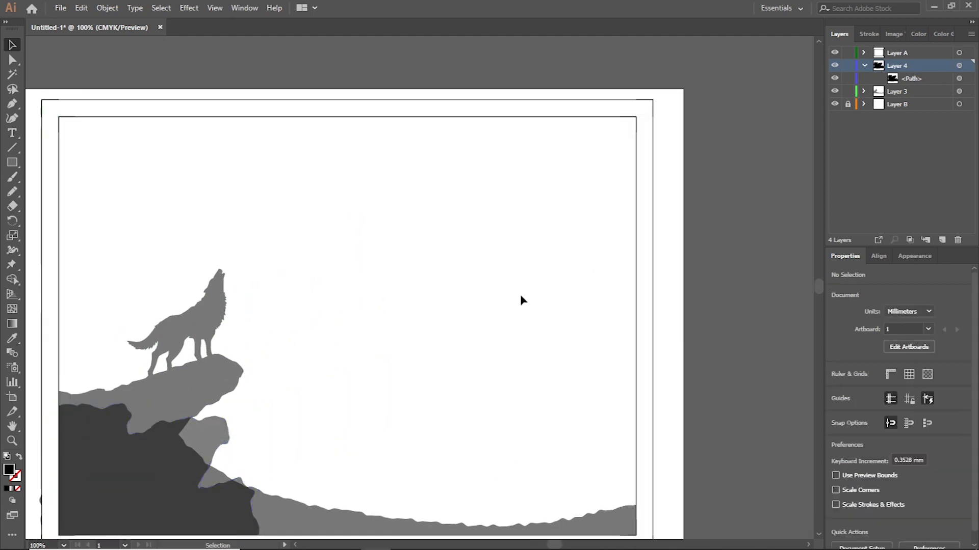
drag(521, 299, 623, 240)
- Select Layer B and add new Layer 5 above it
click(864, 66)
click(931, 78)
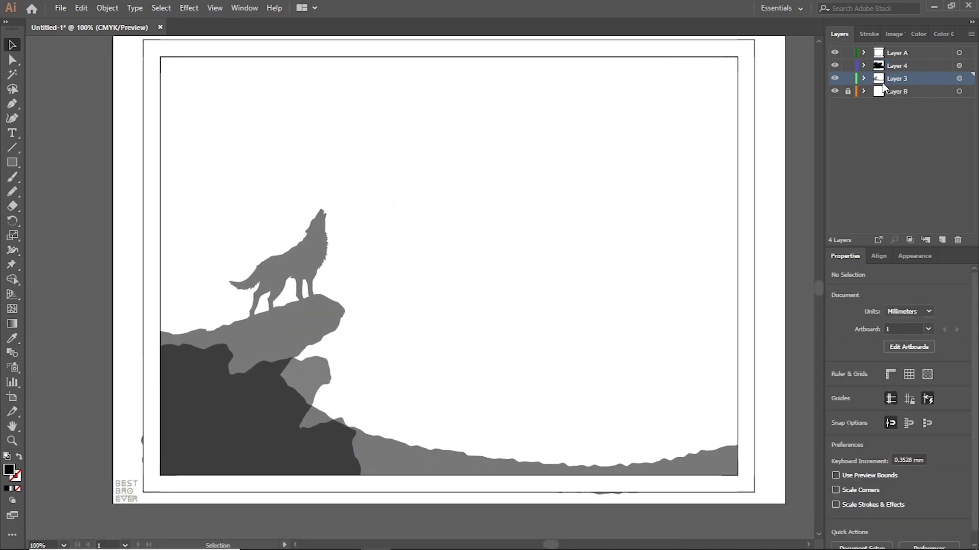
alt+click(931, 85)
click(903, 92)
click(941, 238)
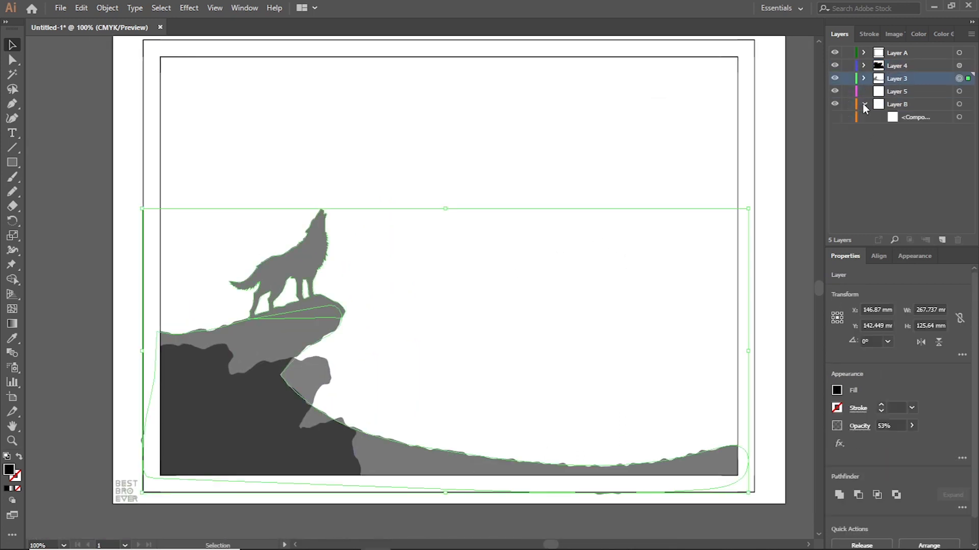
- Paste the pine trees, move them to the top, and make a vertically mirrored copy
key(ctrl+v)
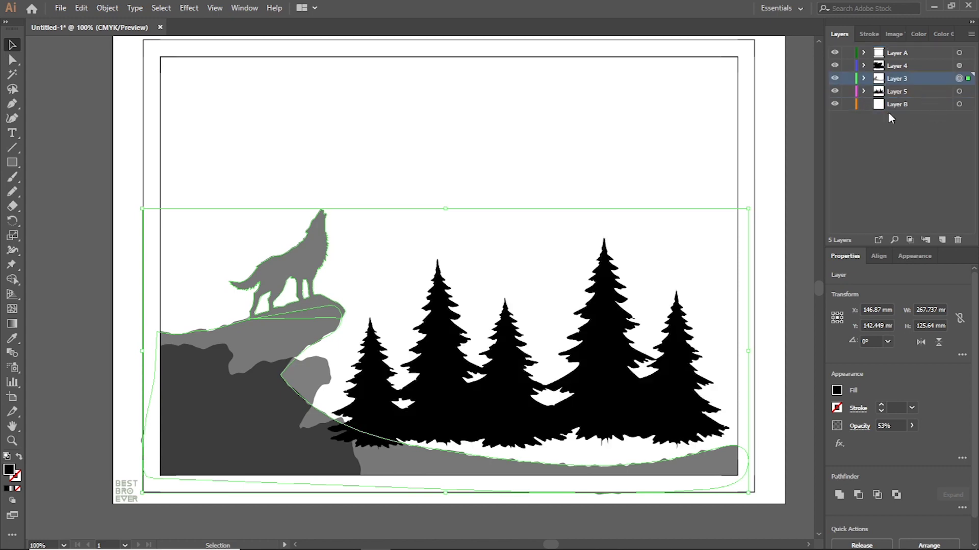
click(913, 90)
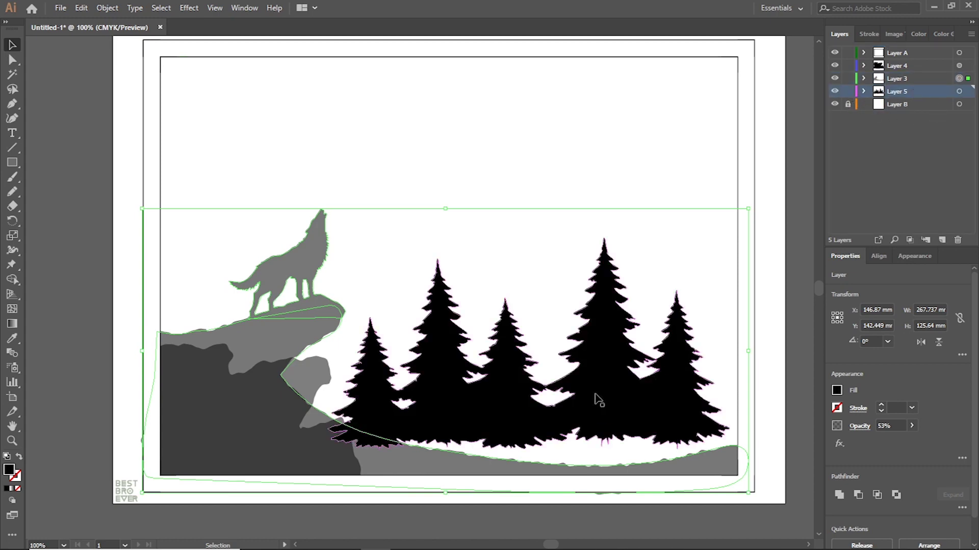
drag(602, 421, 618, 250)
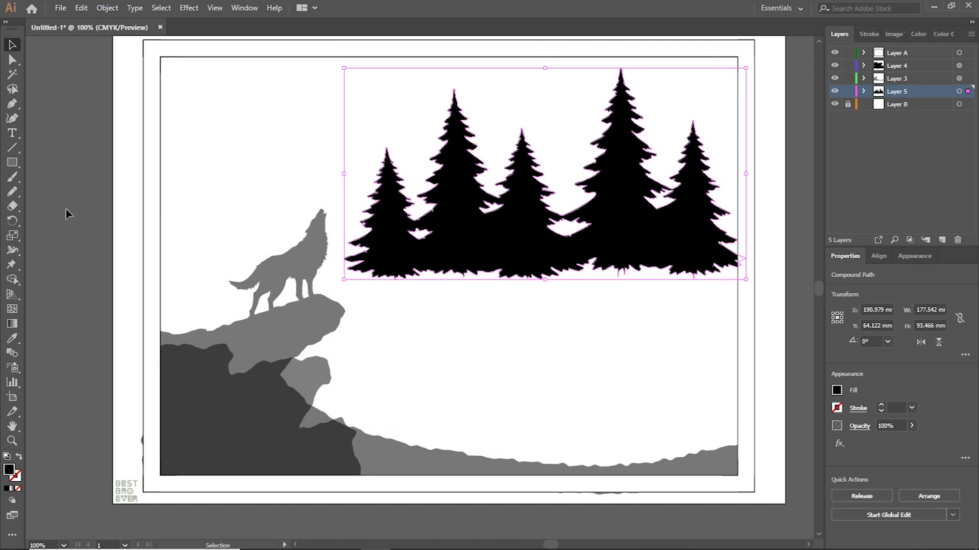
key(o)
alt+click(502, 257)
click(413, 318)
click(437, 345)
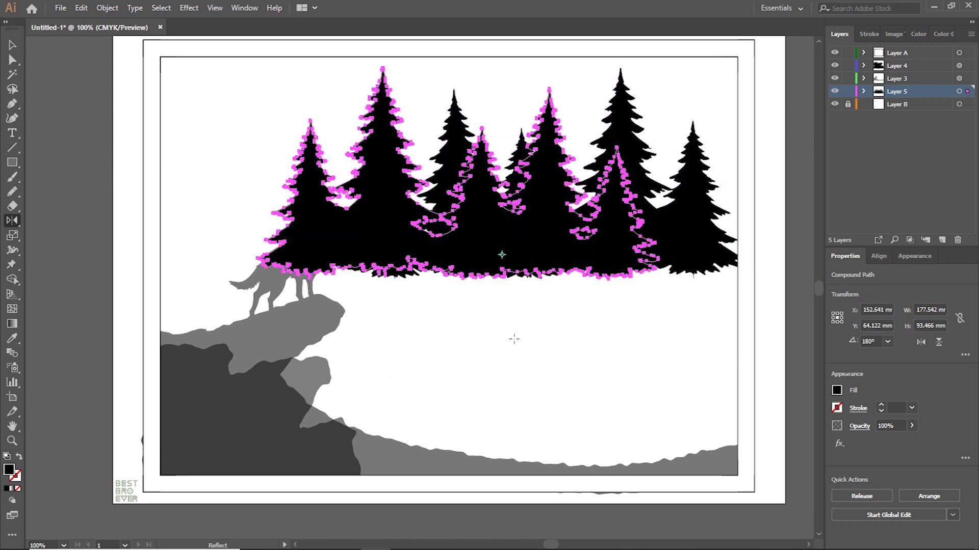
key(v)
key(ctrl+shift+a)
- Move the two tree rows down and lock the wolf and rock layers (3 and 4)
drag(371, 218, 232, 301)
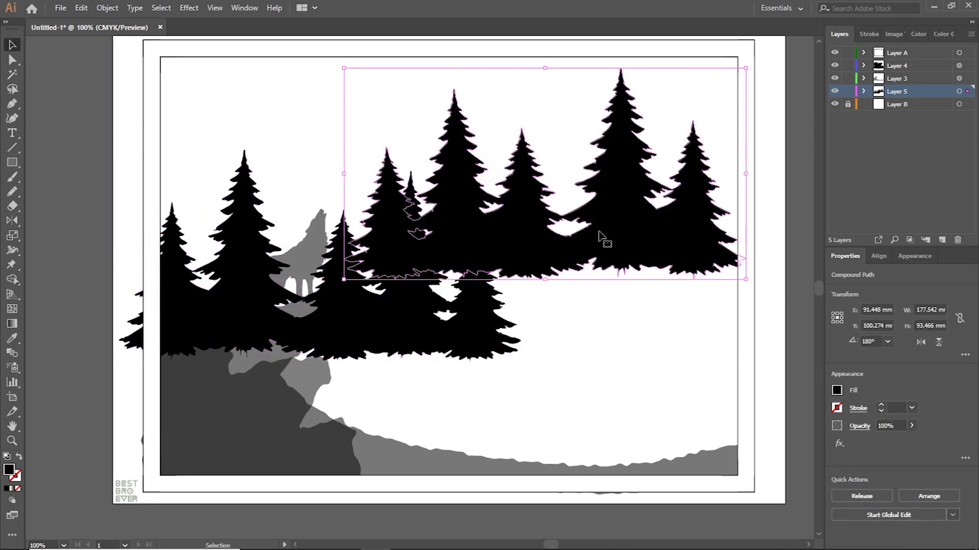
drag(601, 236, 604, 424)
key(ctrl+shift+a)
drag(389, 317, 382, 321)
drag(848, 65, 847, 80)
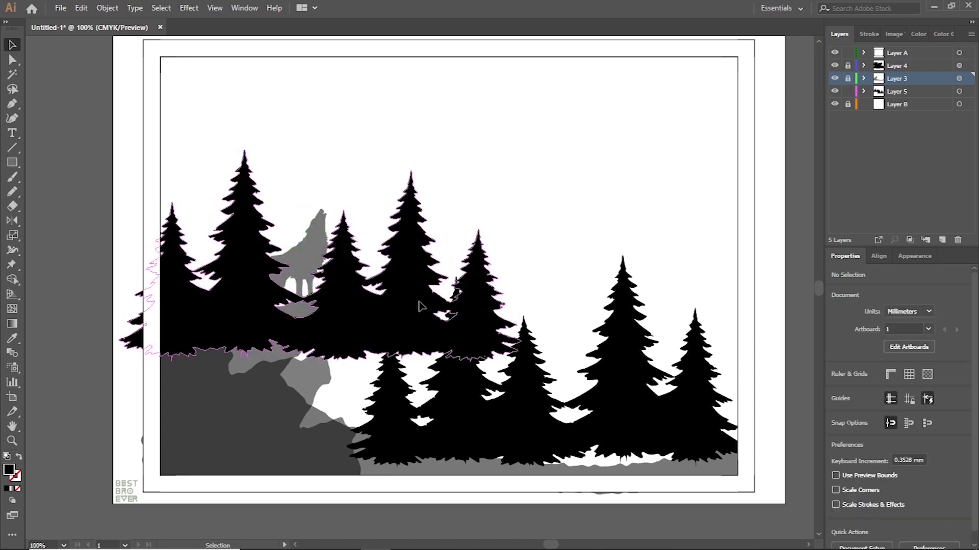
- Shrink the left tree group onto the wolf's rock and scale the right group down
click(500, 293)
mouse_move(525, 146)
mouse_down()
mouse_move(492, 175)
mouse_move(405, 212)
mouse_up()
mouse_move(323, 338)
mouse_down()
mouse_move(342, 379)
mouse_move(327, 378)
mouse_up()
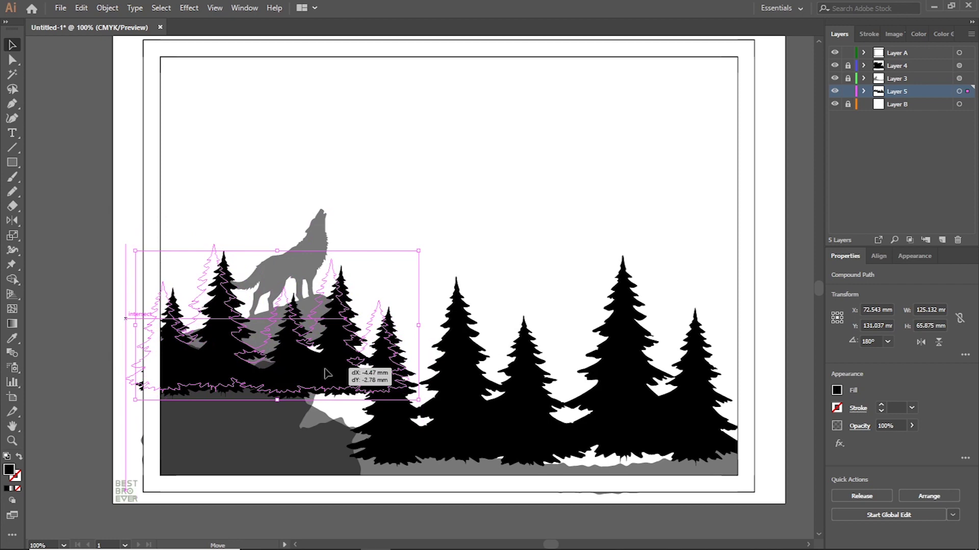
click(500, 427)
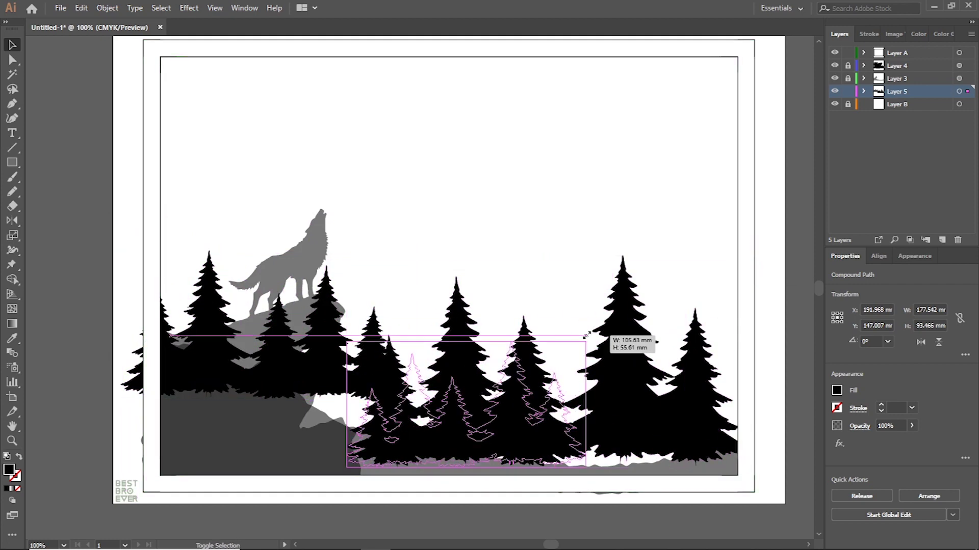
drag(747, 255, 586, 342)
mouse_move(510, 439)
mouse_down()
mouse_move(484, 385)
mouse_move(303, 316)
mouse_up()
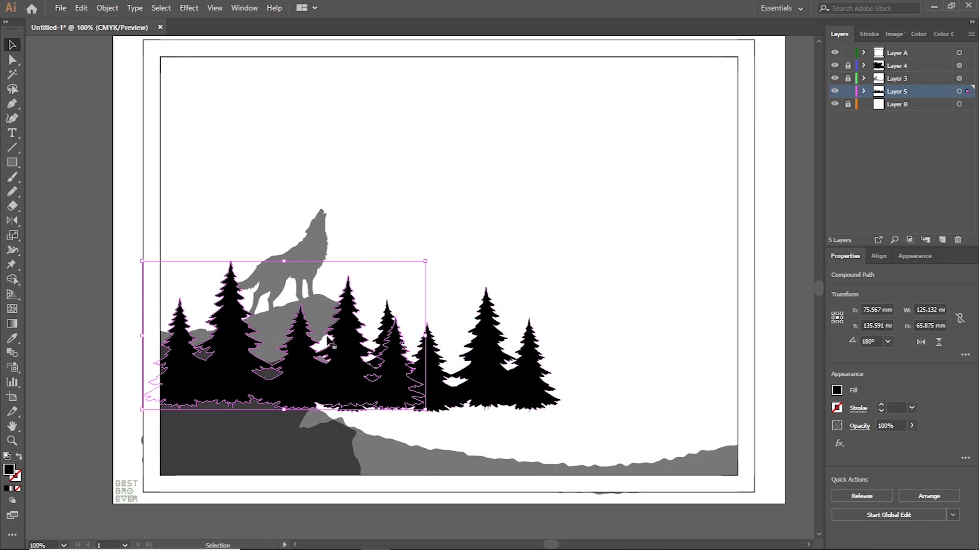
- Move tree groups past the left edge and onto the rock, scaling them smaller
drag(360, 375, 194, 365)
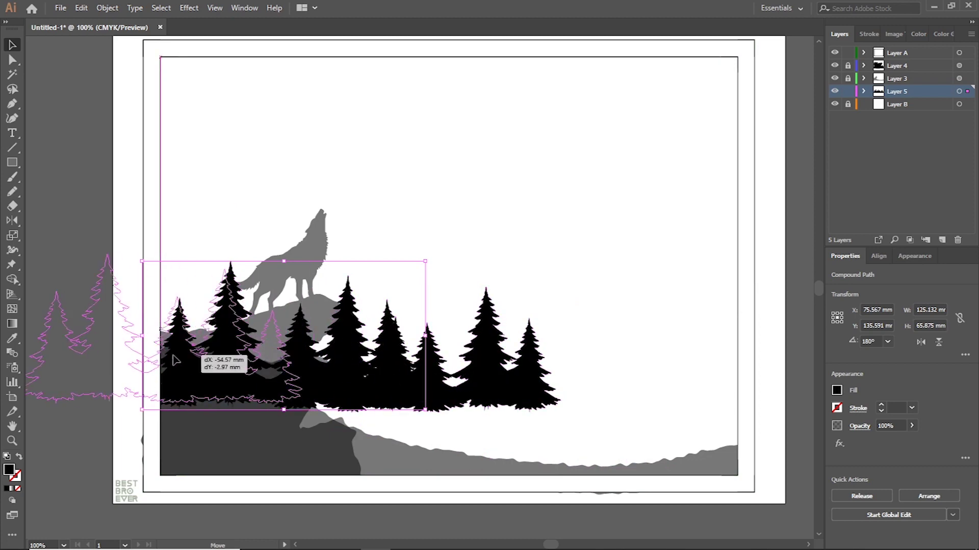
drag(259, 250, 237, 270)
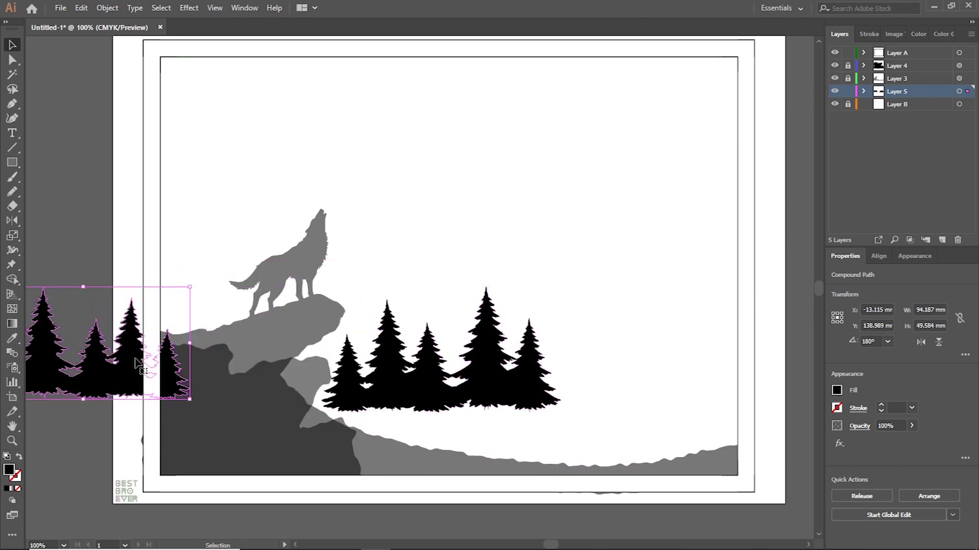
drag(455, 393, 315, 391)
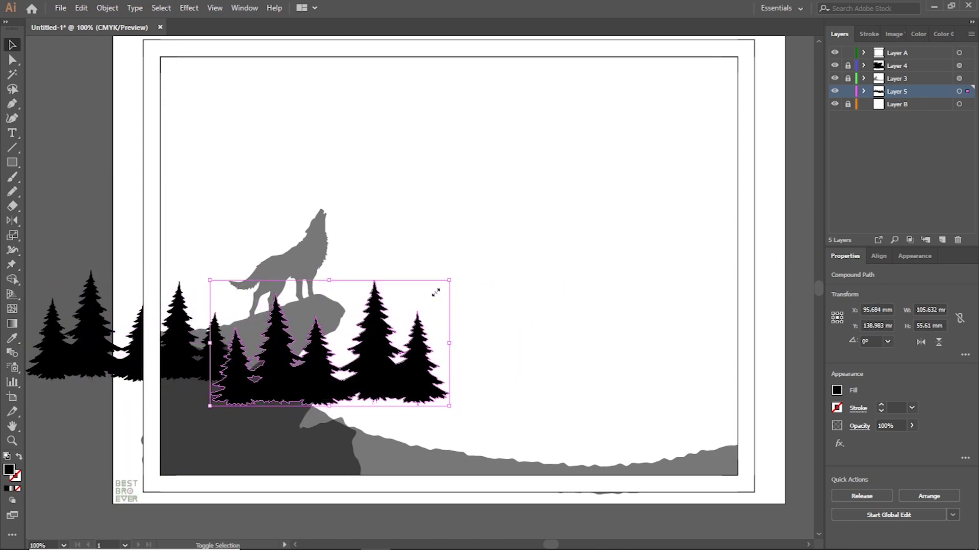
drag(451, 280, 383, 316)
drag(306, 388, 316, 371)
click(100, 341)
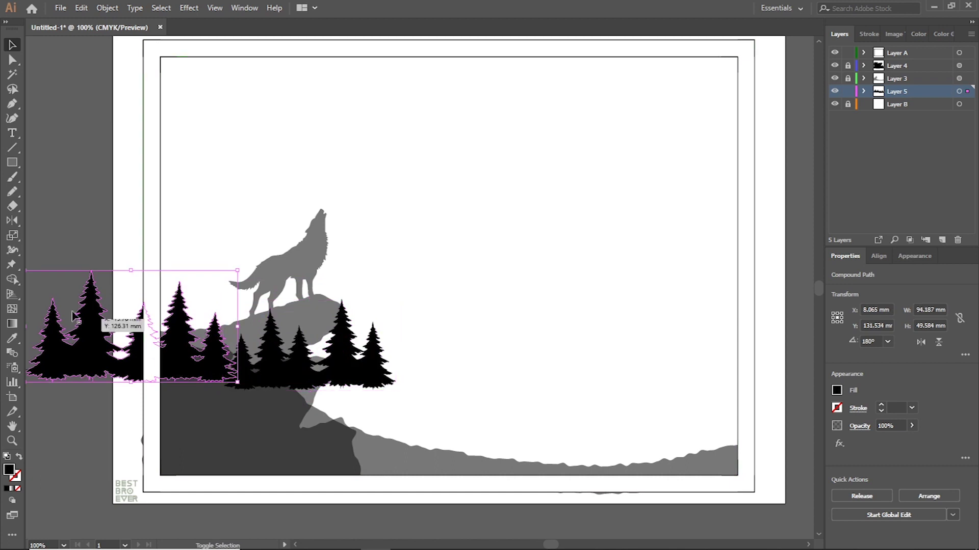
- Shrink the left tree group and move the tree groups onto the rock and along the lower right
drag(237, 270, 204, 288)
drag(178, 378, 220, 372)
mouse_move(353, 382)
mouse_down()
mouse_move(337, 397)
mouse_move(455, 431)
mouse_up()
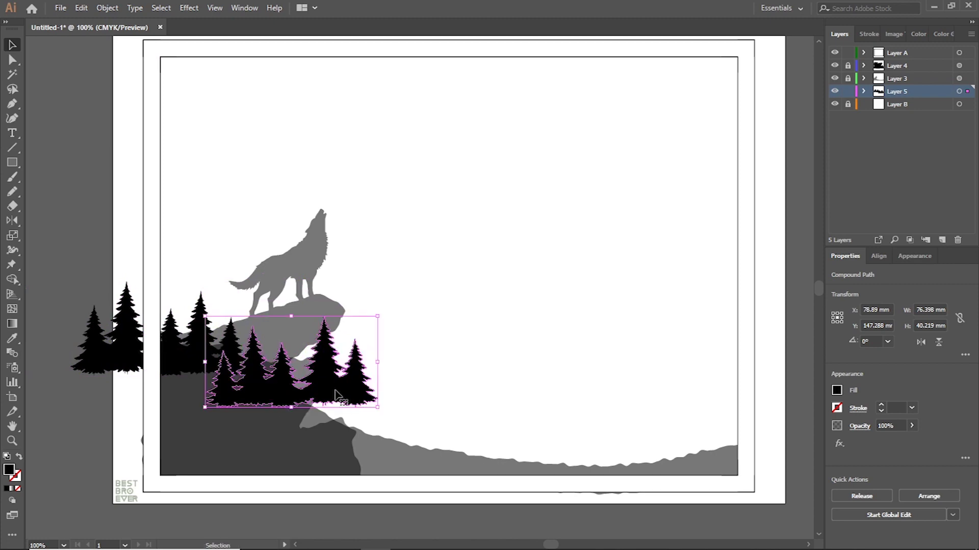
mouse_move(455, 431)
mouse_down()
mouse_move(617, 435)
mouse_move(638, 448)
mouse_up()
mouse_move(192, 369)
mouse_down()
mouse_move(405, 432)
mouse_move(529, 451)
mouse_move(779, 447)
mouse_up()
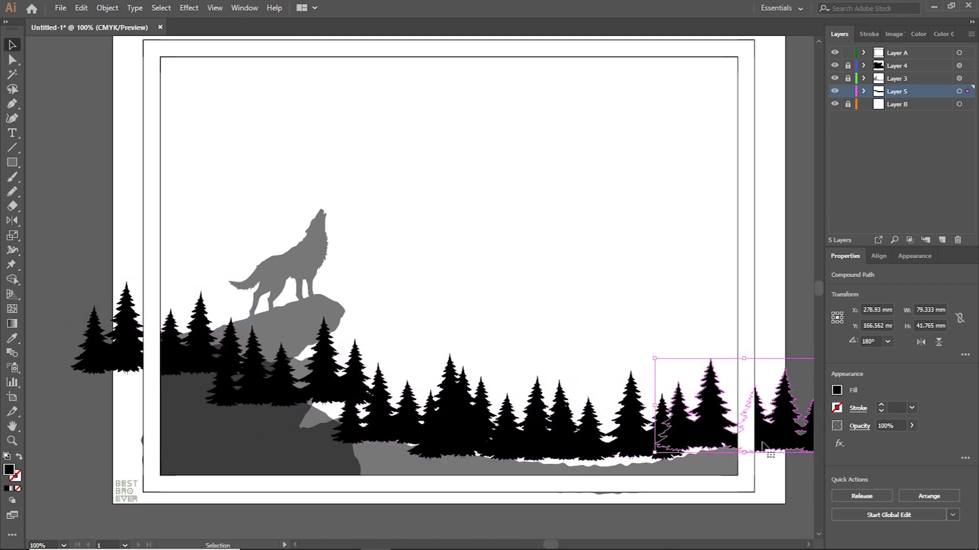
drag(517, 450, 382, 422)
mouse_move(464, 429)
mouse_down()
mouse_move(301, 391)
mouse_move(373, 397)
mouse_up()
click(514, 397)
- Nudge the tree groups right and down so they line up along the bottom row
click(483, 321)
drag(445, 399, 415, 404)
click(519, 370)
drag(504, 455, 621, 457)
drag(667, 415, 740, 458)
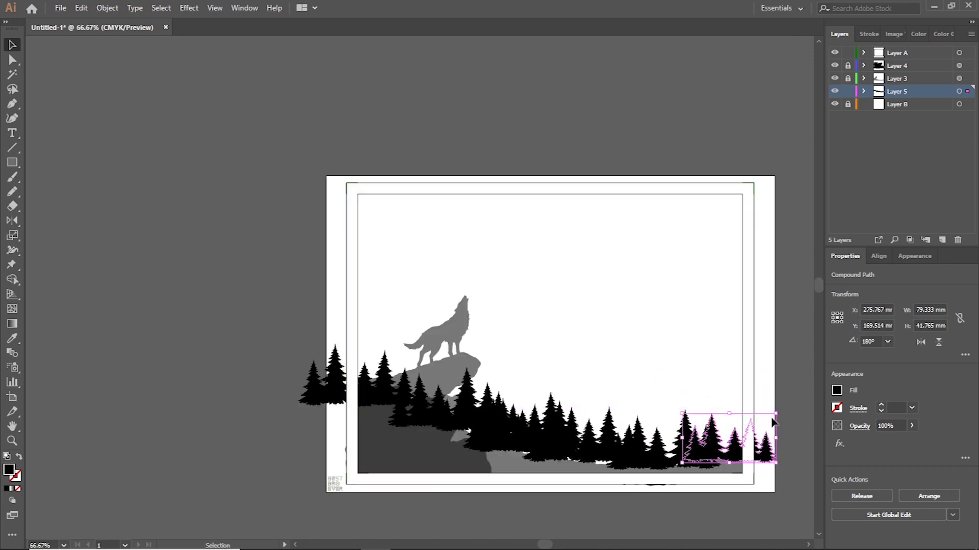
key(ctrl+=)
key(a)
click(548, 465)
mouse_move(583, 460)
mouse_down()
mouse_move(578, 449)
mouse_move(625, 435)
mouse_move(585, 433)
mouse_up()
- Slide the larger flipped trees and the right-hand cluster left to overlap the left trees, then zoom out
alt+scroll(542, 343, down, 1)
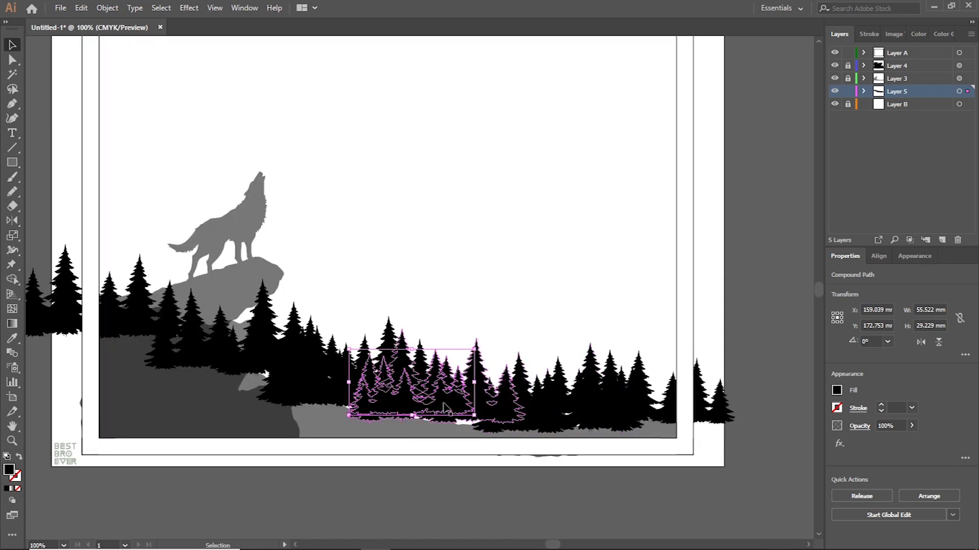
drag(408, 403, 282, 373)
click(469, 301)
drag(390, 403, 300, 385)
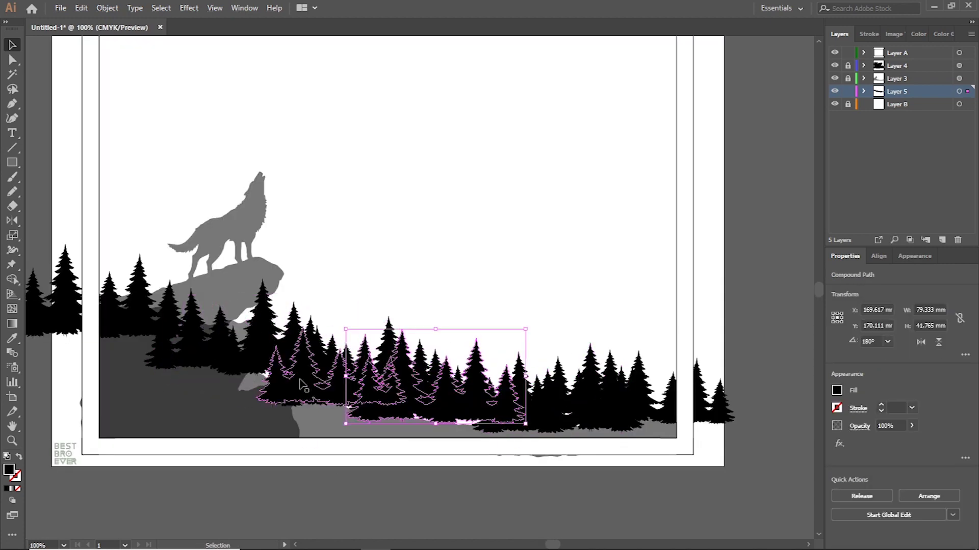
drag(425, 404, 316, 387)
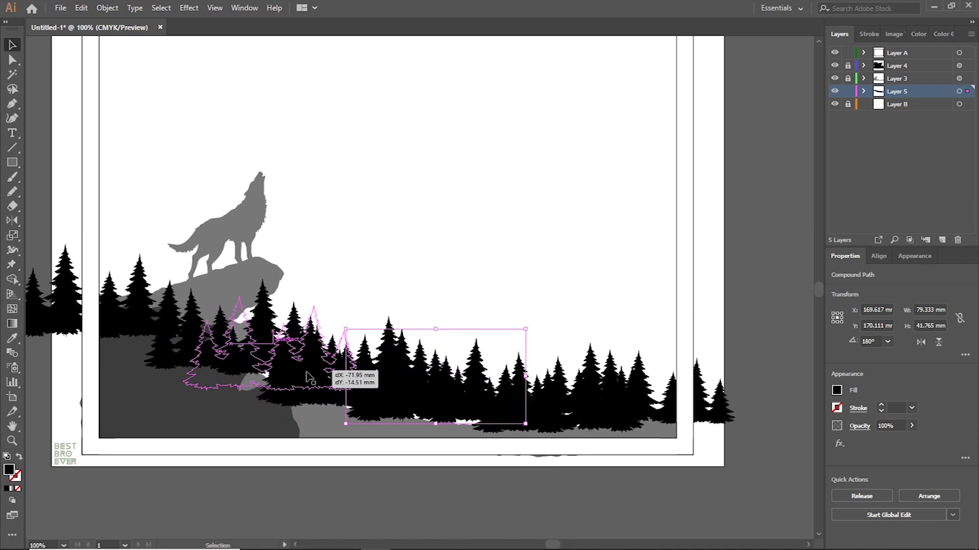
click(478, 285)
drag(520, 423, 497, 411)
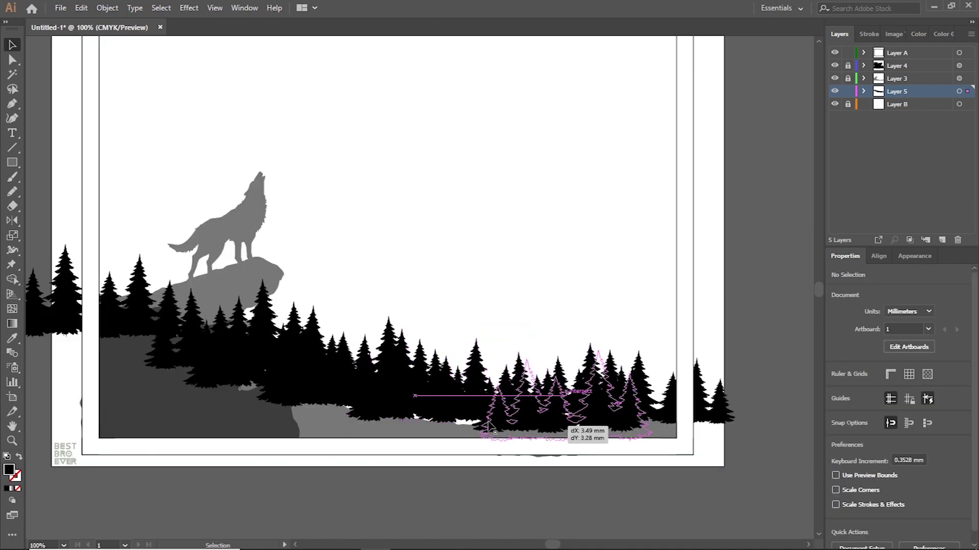
click(637, 293)
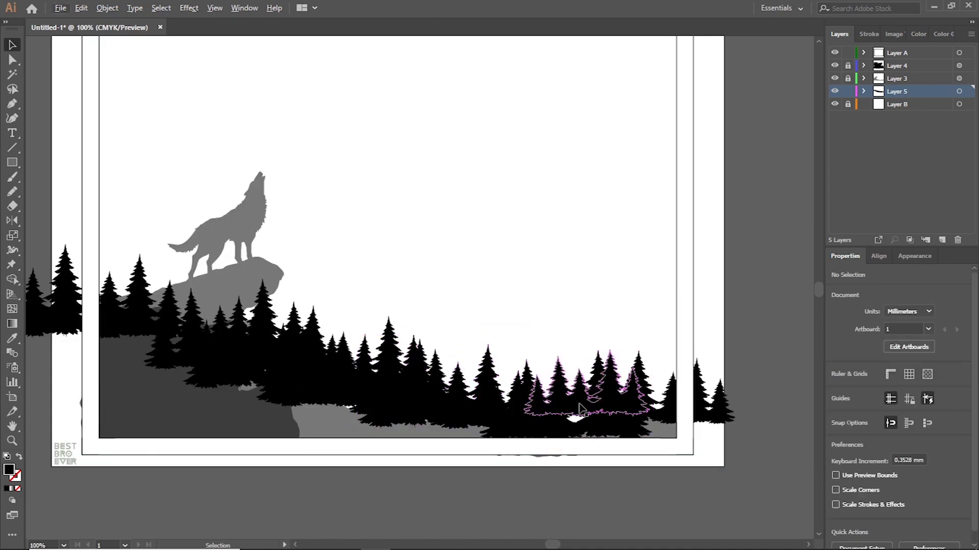
key(ctrl+minus)
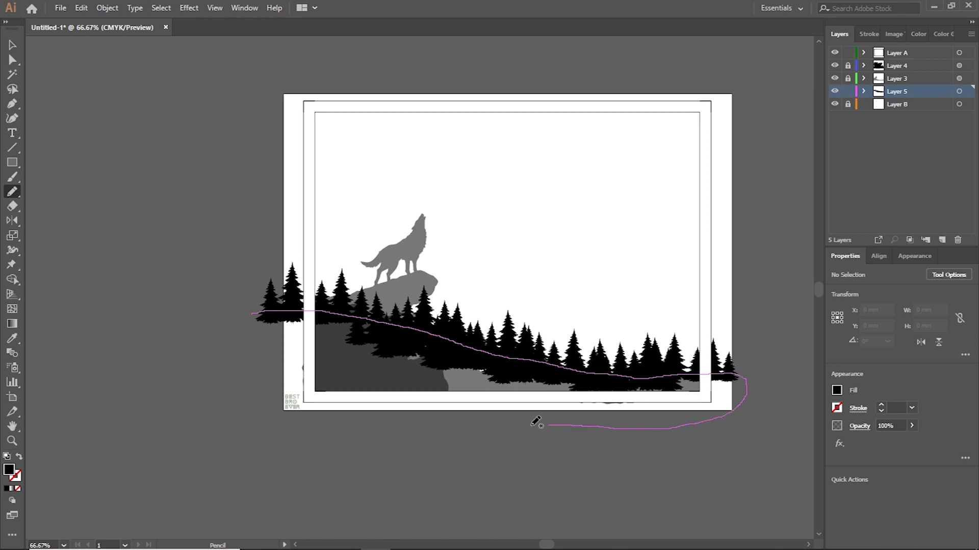
- Draw a freehand hill outline beneath the forest and fill it black
drag(256, 313, 256, 313)
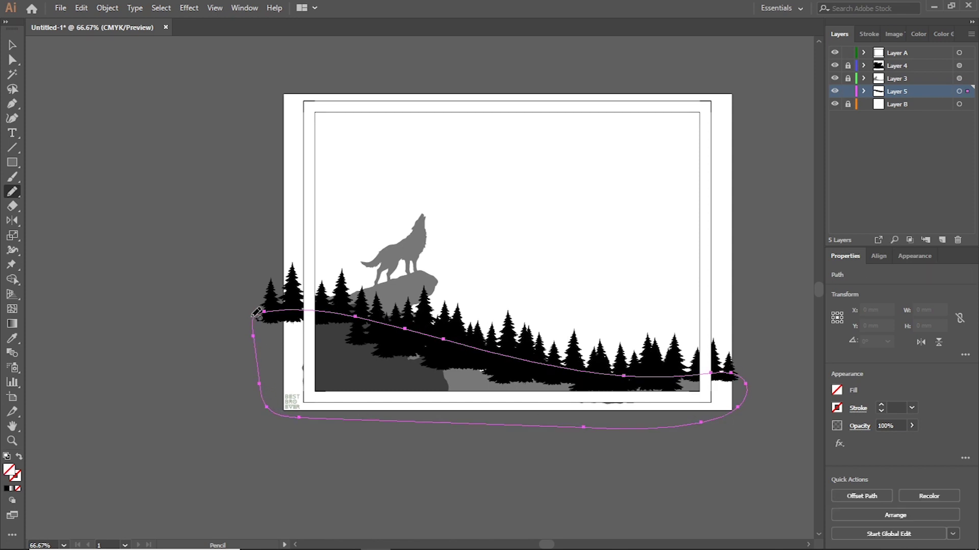
click(7, 489)
click(14, 46)
- Add a new Layer 6 in the Layers panel for the foreground trees
click(839, 34)
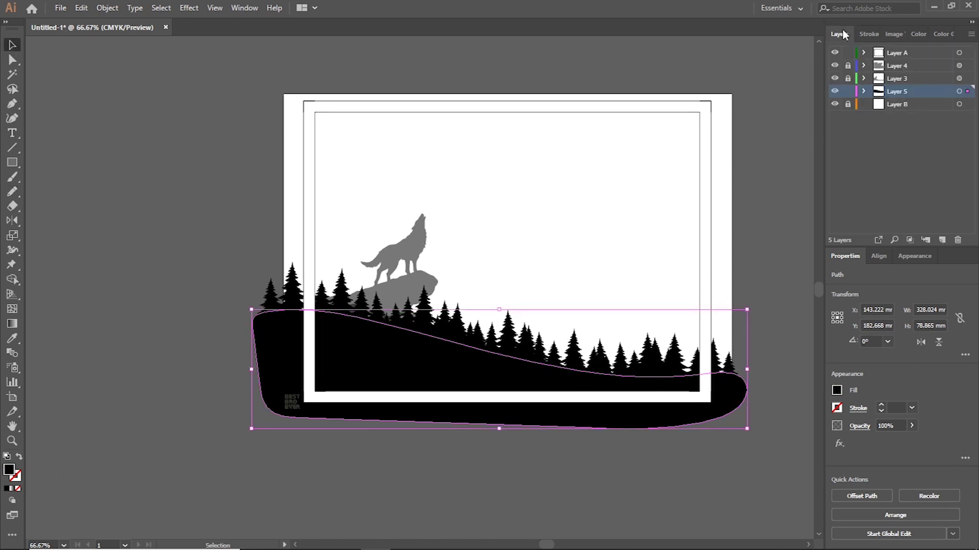
click(864, 92)
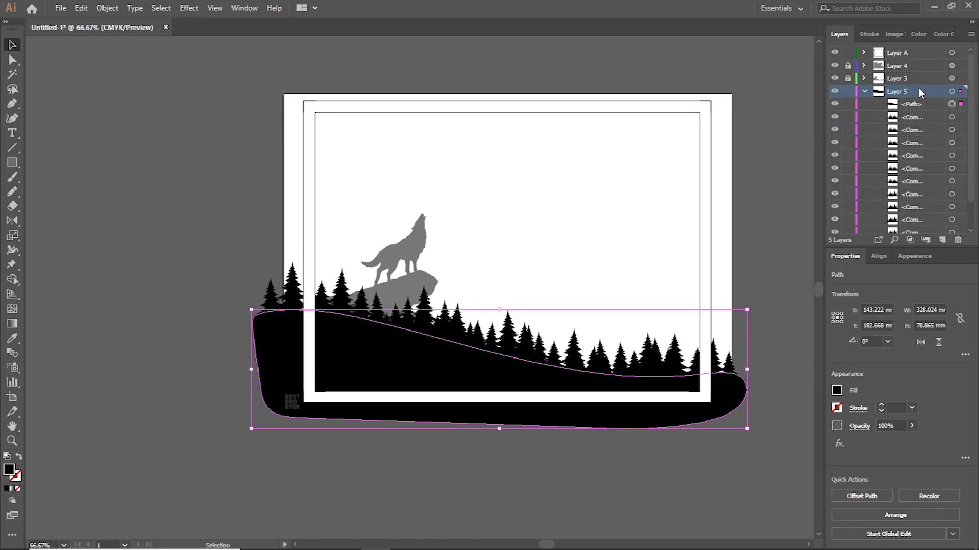
click(865, 92)
click(942, 240)
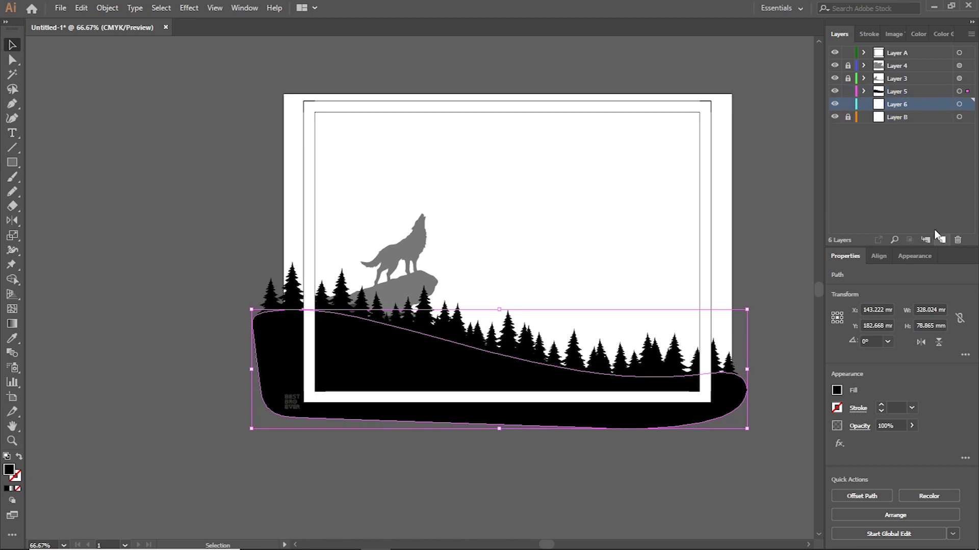
- Move the leftmost tree cluster from Layer 5 into Layer 6
click(295, 293)
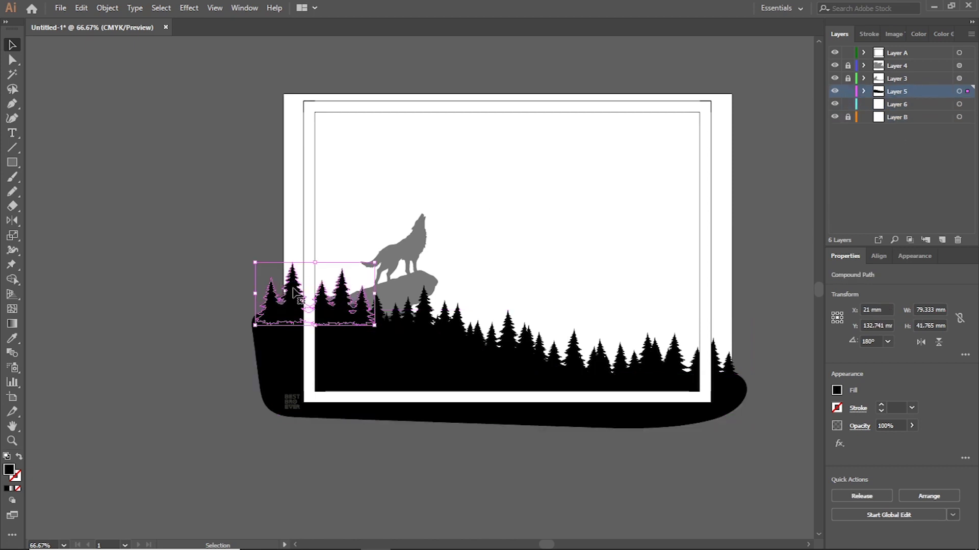
click(926, 127)
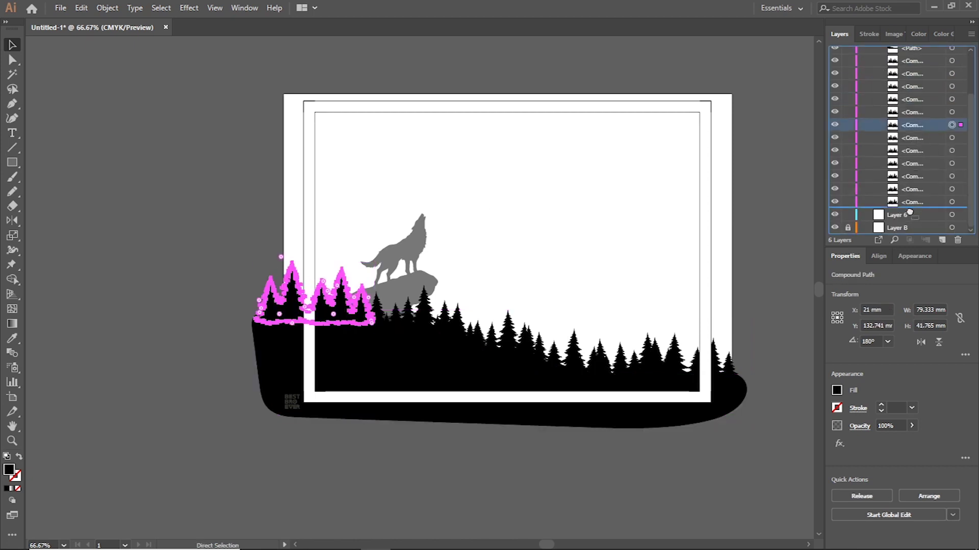
drag(927, 127, 908, 214)
click(748, 238)
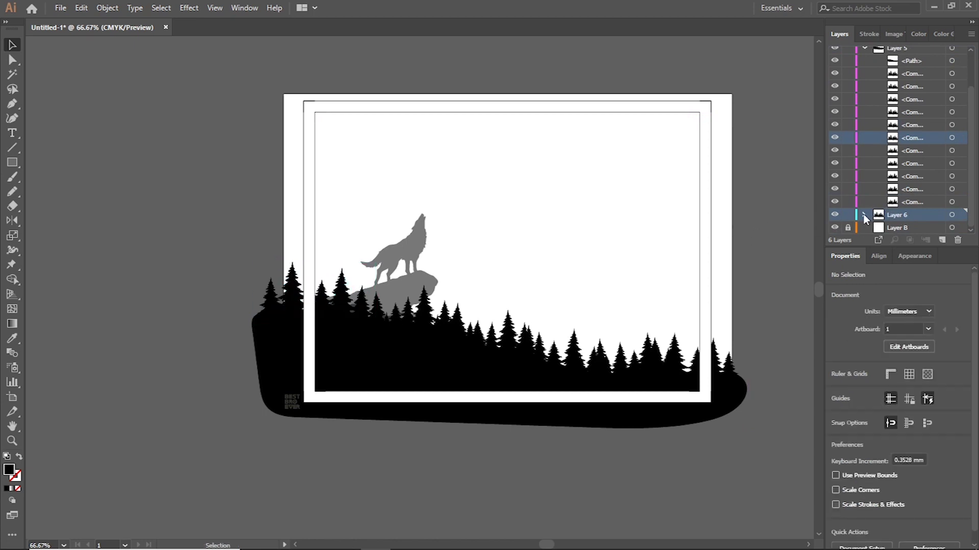
- Fade all of Layer 5's artwork to about 49% opacity
scroll(917, 153, up, 2)
click(951, 92)
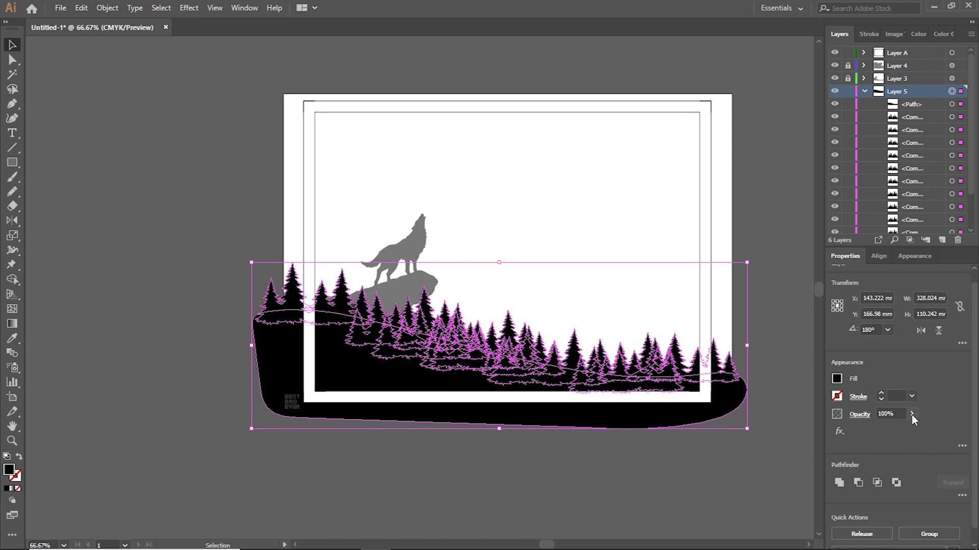
drag(885, 431, 888, 429)
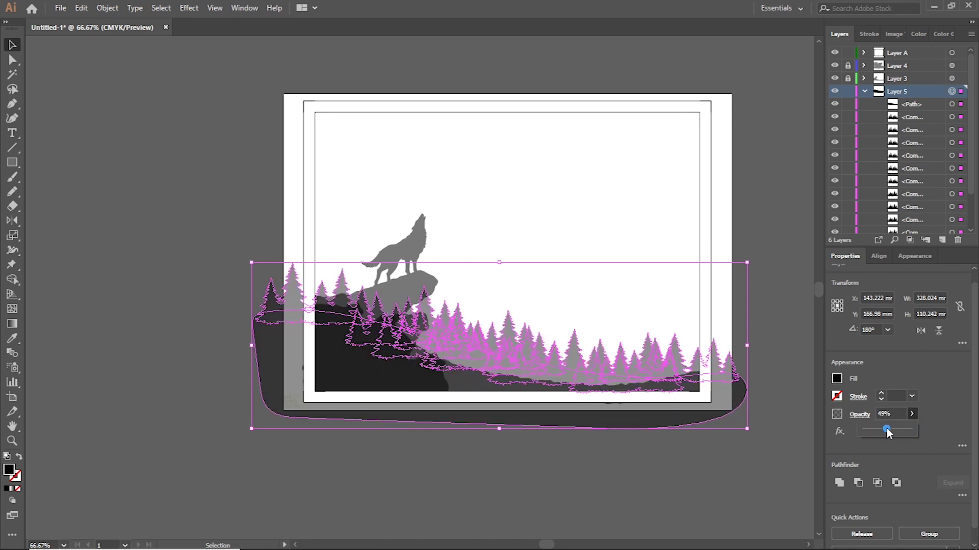
click(765, 400)
- Lock Layer 5 and select the tree cluster inside Layer 6
scroll(768, 357, up, 1)
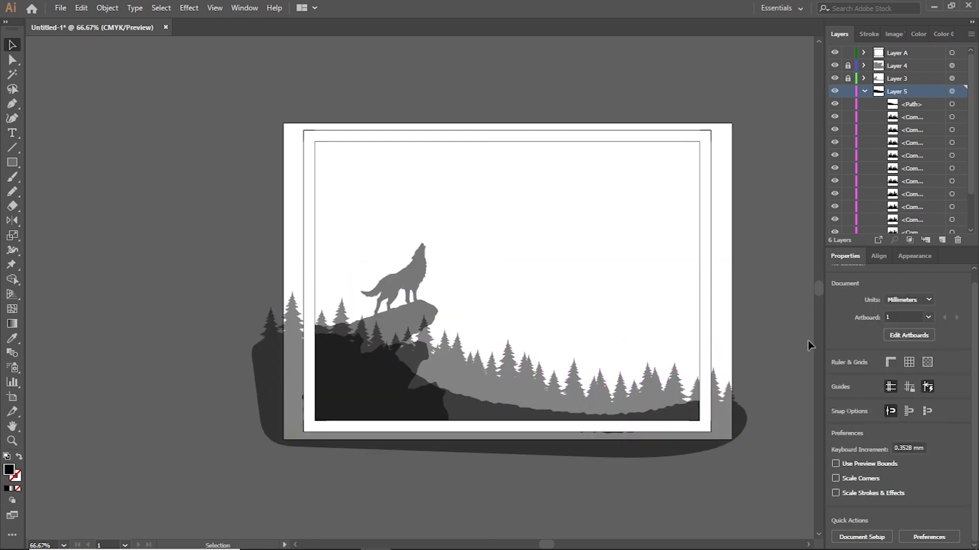
scroll(785, 281, down, 2)
click(865, 92)
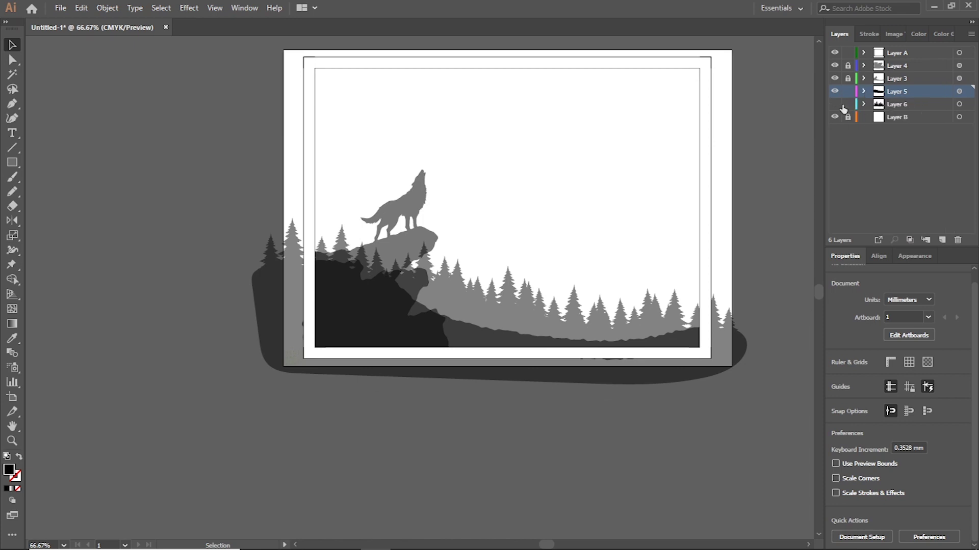
click(848, 90)
click(862, 104)
click(959, 117)
- Move the Layer 6 tree cluster right and make a vertically mirrored copy with the Reflect tool
drag(348, 268, 728, 253)
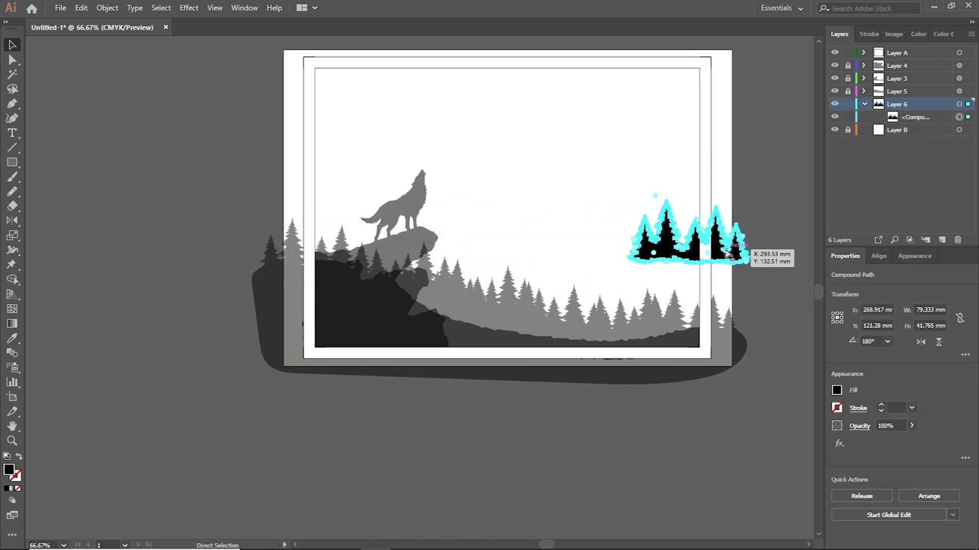
click(12, 222)
alt+click(658, 252)
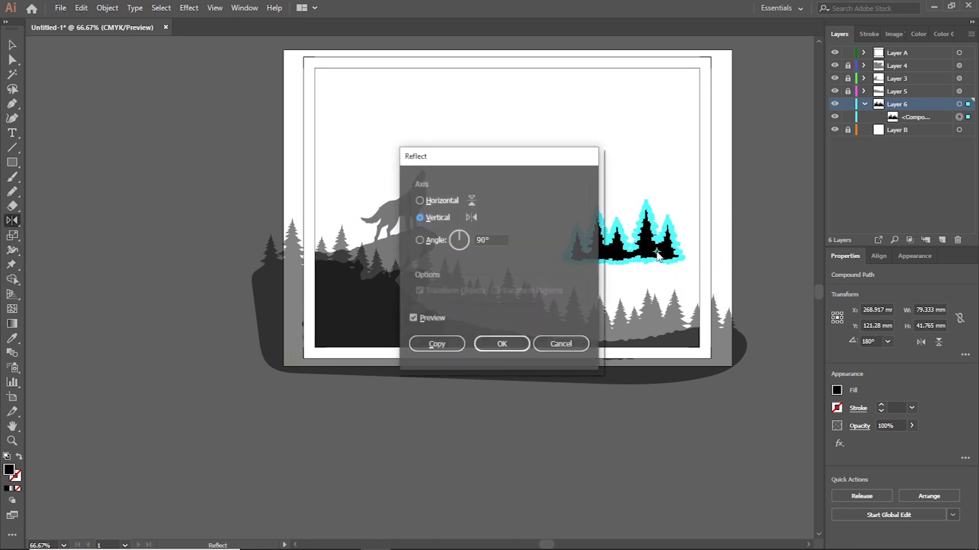
click(435, 343)
key(v)
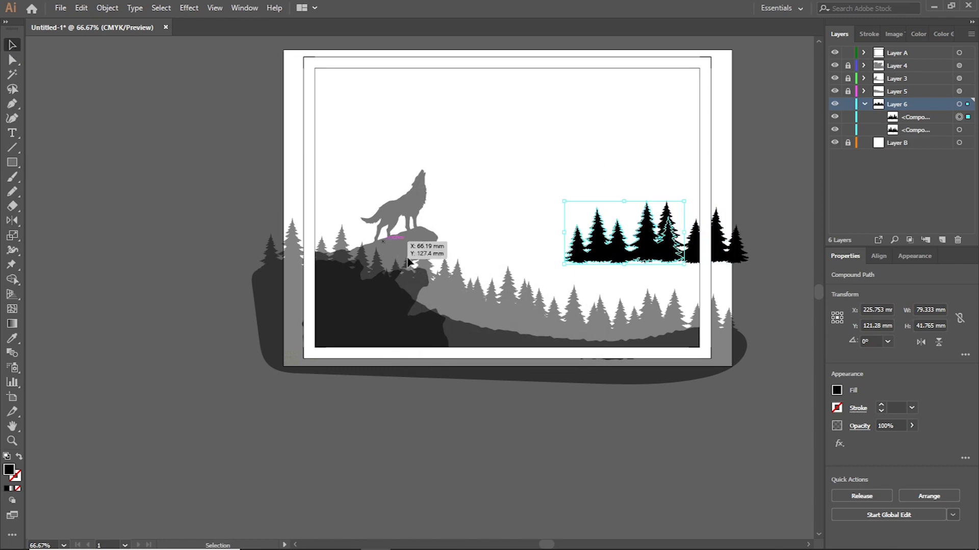
- Position the original and mirrored tree clusters across the lower centre and left of the scene
key(ctrl+plus)
drag(655, 235, 561, 250)
key(ctrl+minus)
scroll(628, 209, up, 3)
drag(635, 342, 508, 401)
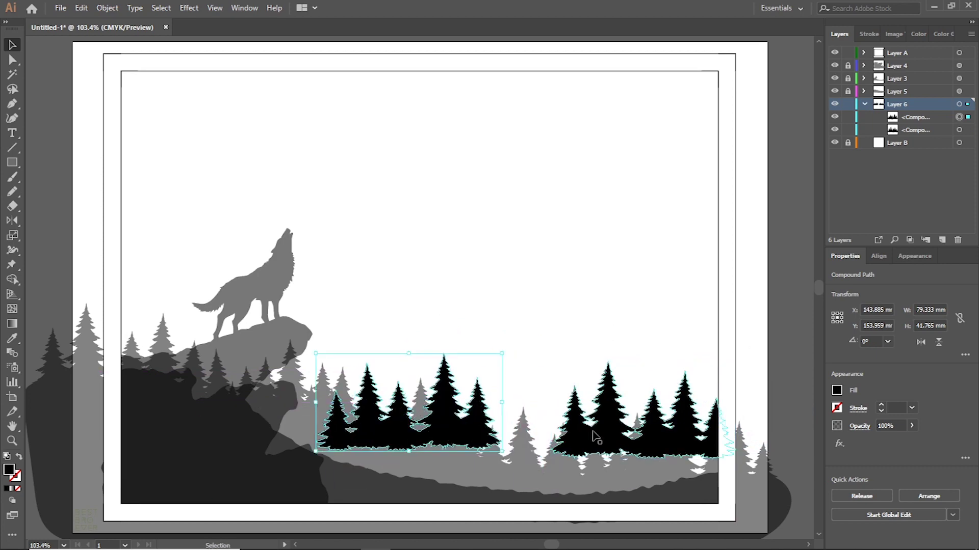
mouse_move(508, 401)
mouse_down()
mouse_move(549, 427)
mouse_move(368, 461)
mouse_up()
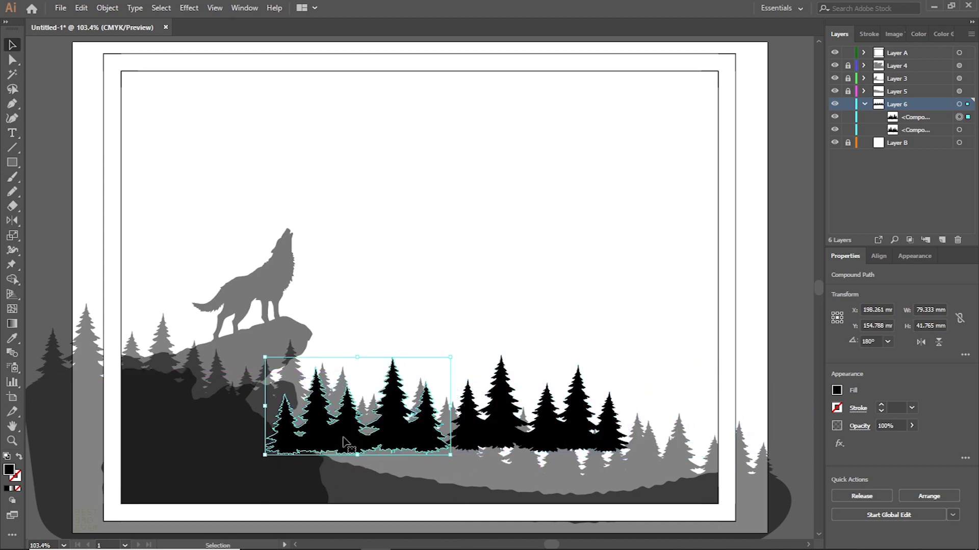
drag(438, 442, 730, 434)
mouse_move(678, 398)
mouse_down()
mouse_move(475, 439)
mouse_move(473, 427)
mouse_up()
- Alt-drag duplicate tree clusters out to the left and right of the foreground
key(a)
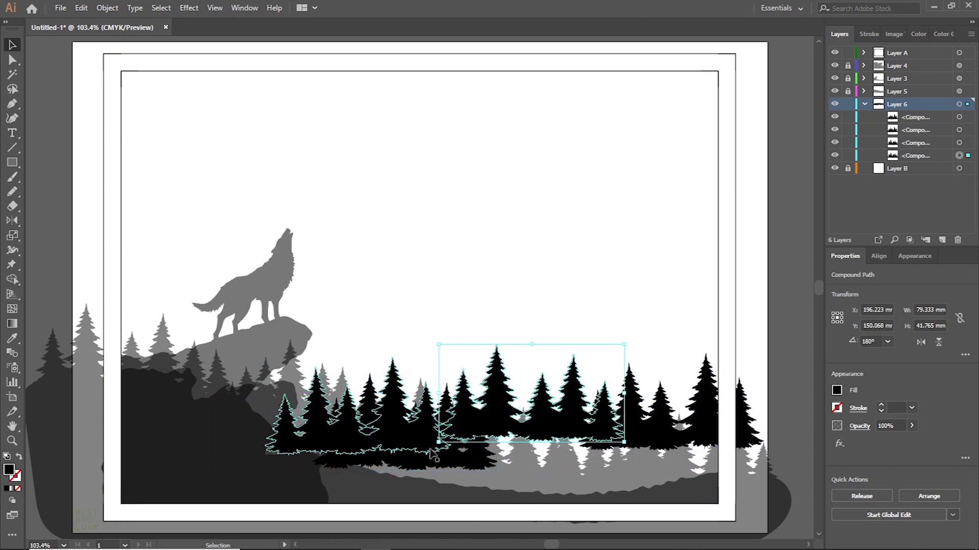
key(v)
alt+drag(483, 432, 579, 417)
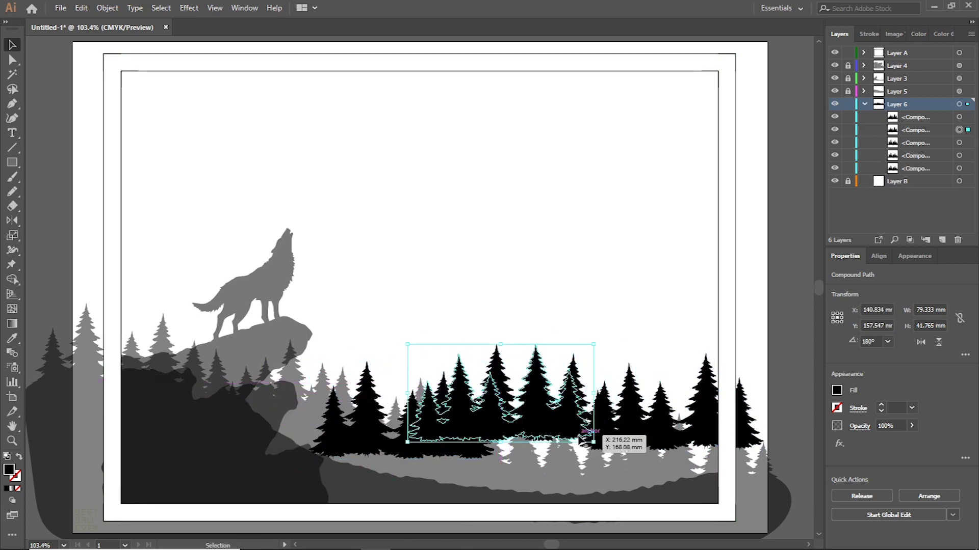
drag(519, 427, 321, 444)
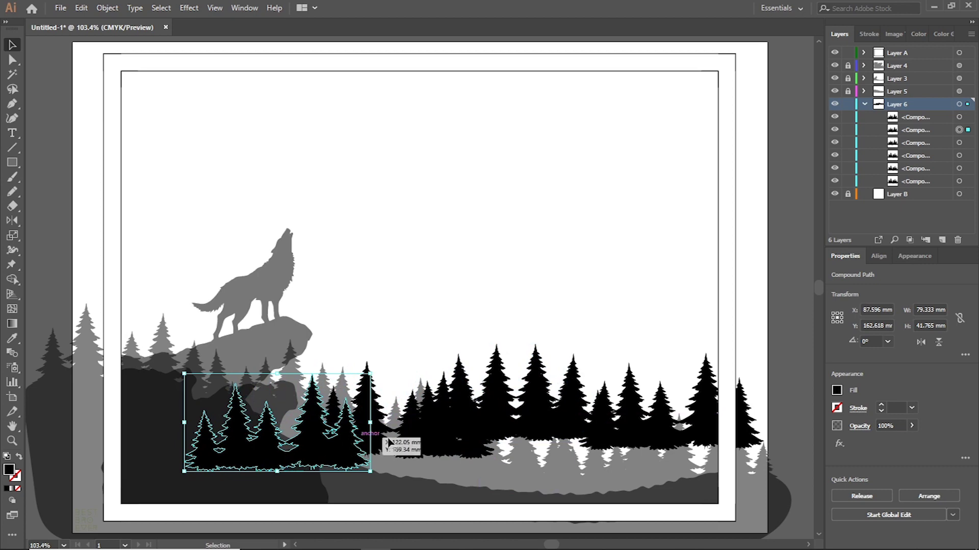
key(a)
click(545, 431)
key(v)
alt+drag(545, 431, 607, 436)
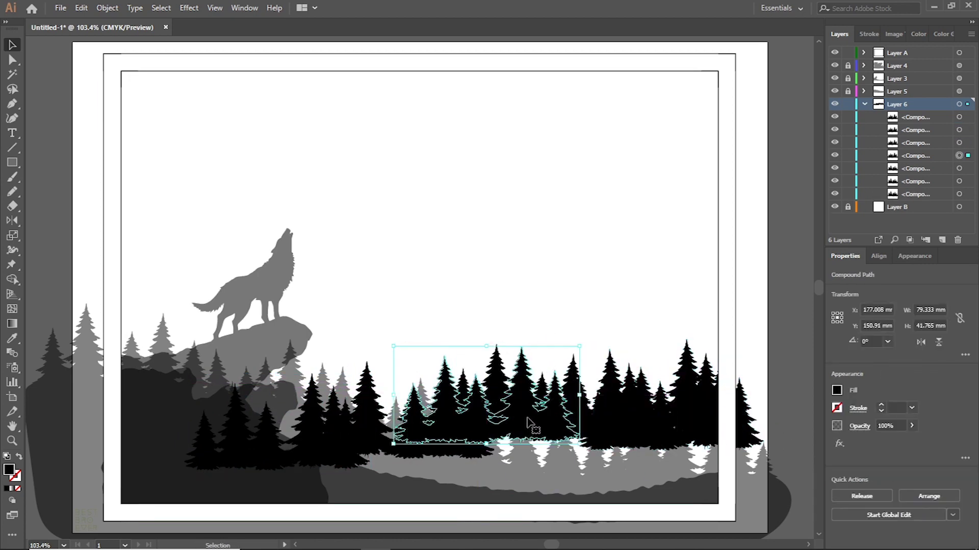
drag(607, 436, 525, 440)
click(631, 295)
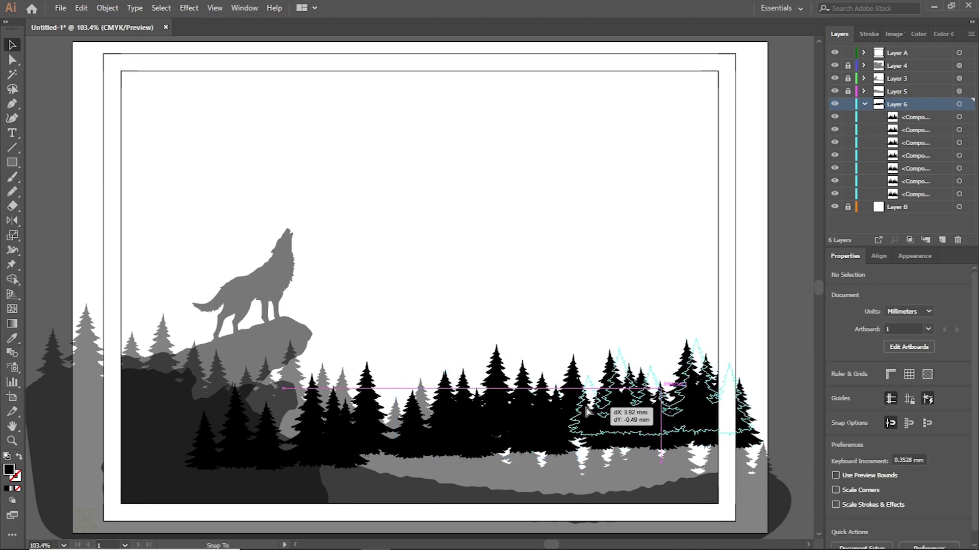
- Fine-tune the duplicated clusters' positions, moving one far left to fill the gap
drag(586, 410, 588, 411)
mouse_move(685, 390)
mouse_down()
mouse_move(655, 431)
mouse_move(704, 408)
mouse_up()
click(784, 296)
drag(627, 433, 609, 433)
mouse_move(662, 412)
mouse_down()
mouse_move(513, 447)
mouse_move(554, 382)
mouse_move(698, 380)
mouse_up()
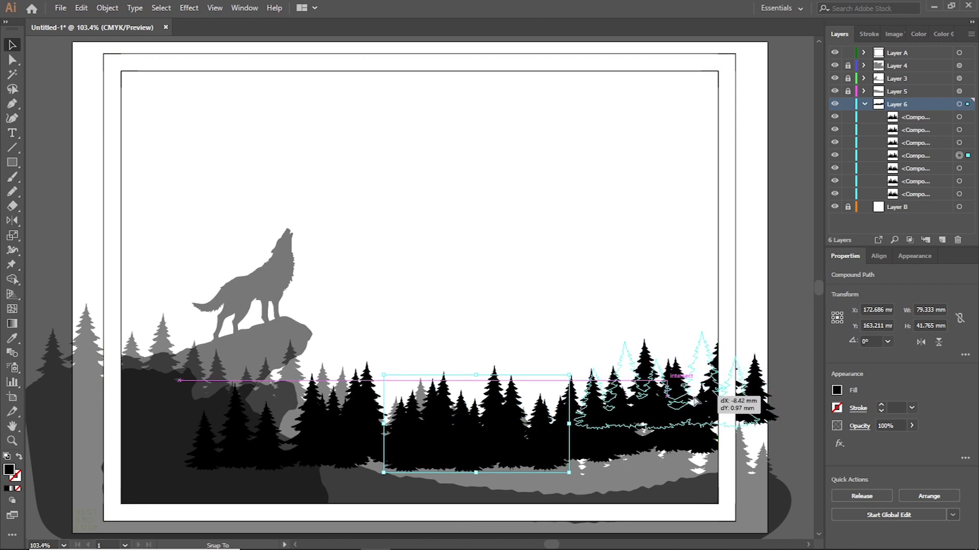
drag(697, 379, 561, 443)
mouse_move(486, 441)
mouse_down()
mouse_move(503, 443)
mouse_move(475, 437)
mouse_up()
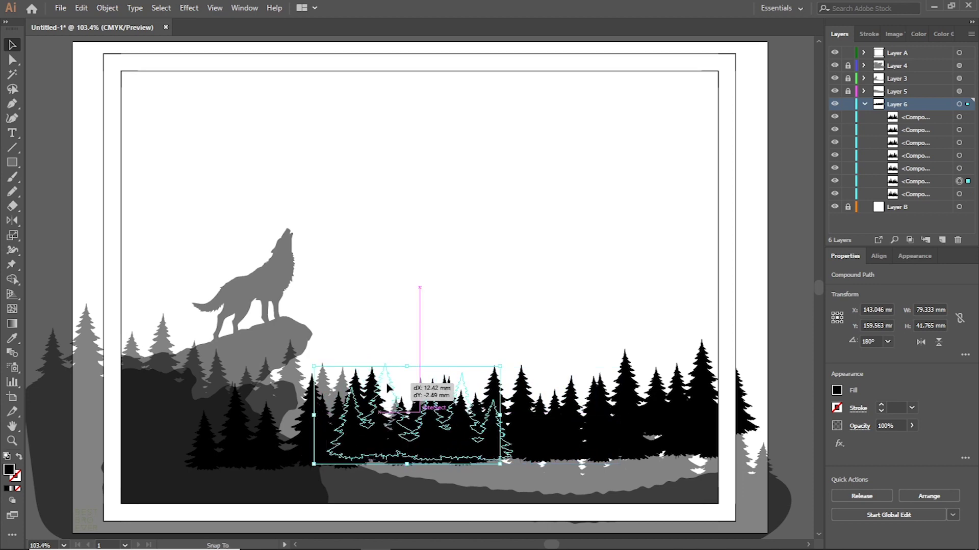
drag(458, 423, 176, 412)
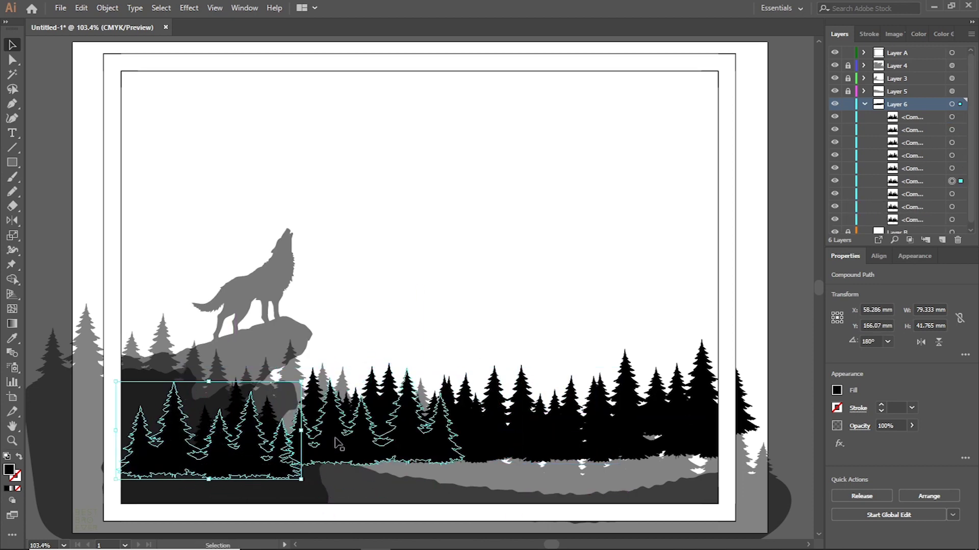
drag(331, 434, 382, 433)
click(798, 396)
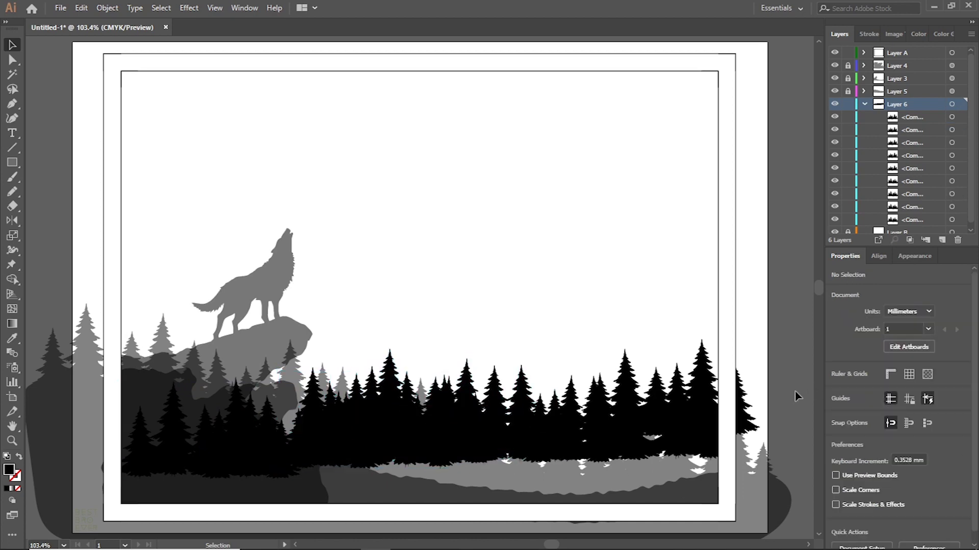
- Shift the black pine clusters left and right to close gaps until they run past both artboard edges
drag(835, 91, 834, 53)
mouse_move(404, 469)
mouse_down()
mouse_move(388, 475)
mouse_move(403, 464)
mouse_up()
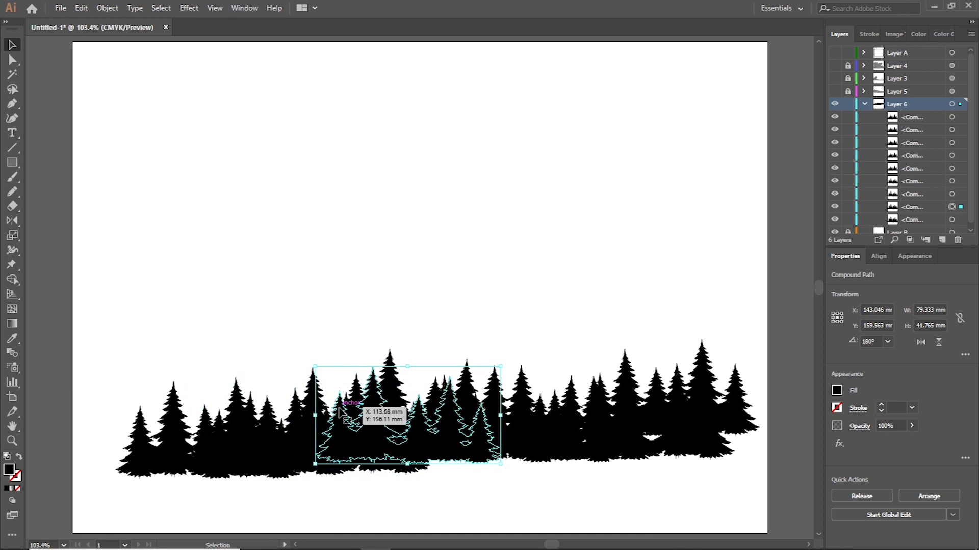
drag(449, 419, 599, 410)
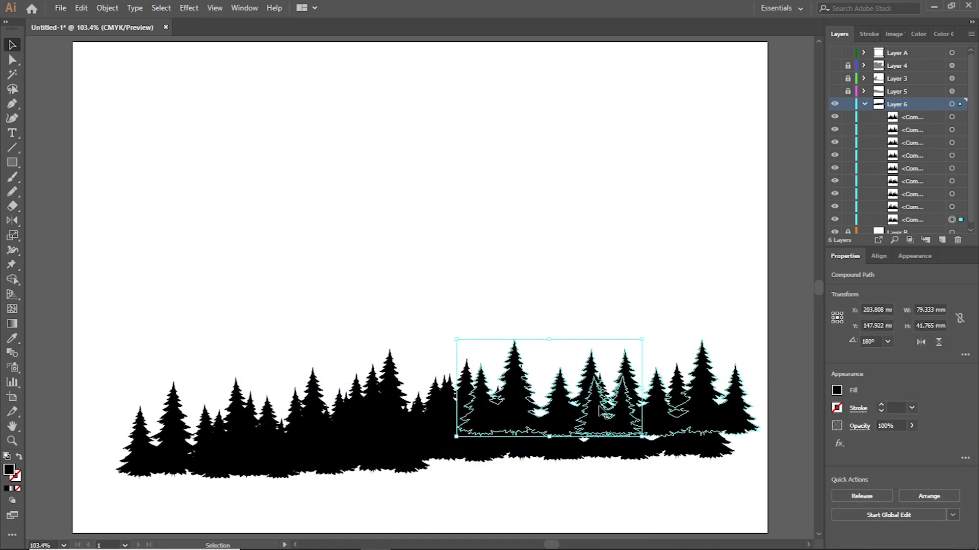
drag(599, 410, 542, 408)
click(675, 491)
mouse_move(651, 413)
mouse_down()
mouse_move(661, 406)
mouse_move(672, 448)
mouse_up()
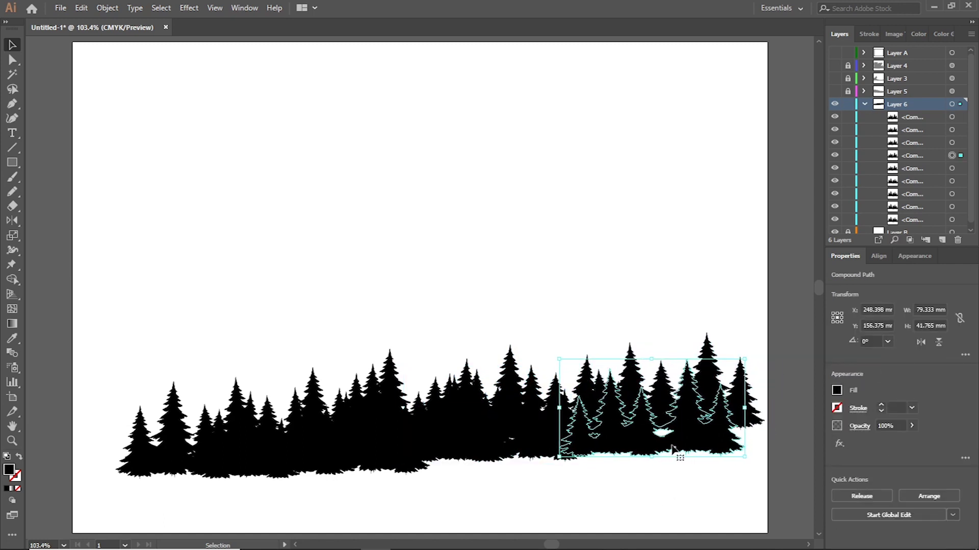
click(647, 495)
mouse_move(751, 413)
mouse_down()
mouse_move(418, 453)
mouse_move(93, 478)
mouse_move(767, 440)
mouse_up()
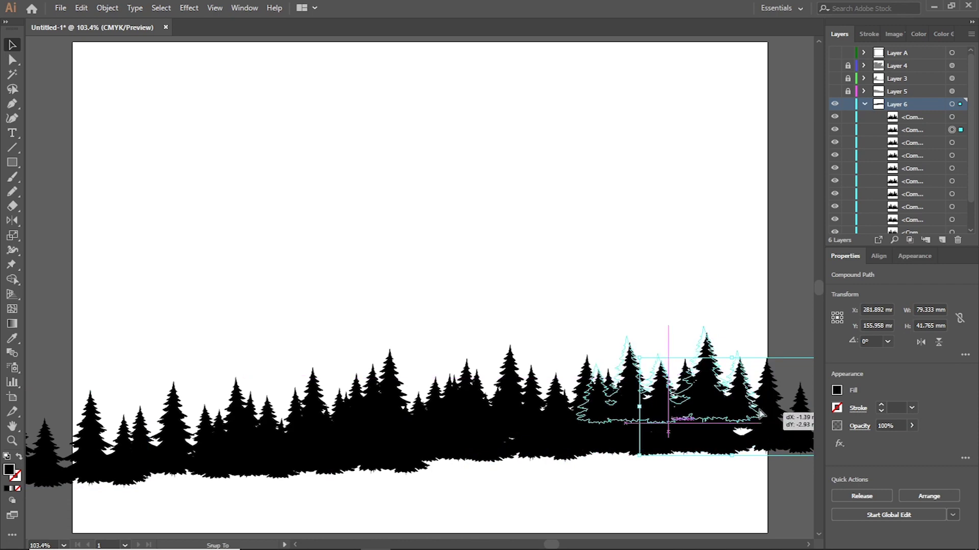
drag(770, 445, 779, 432)
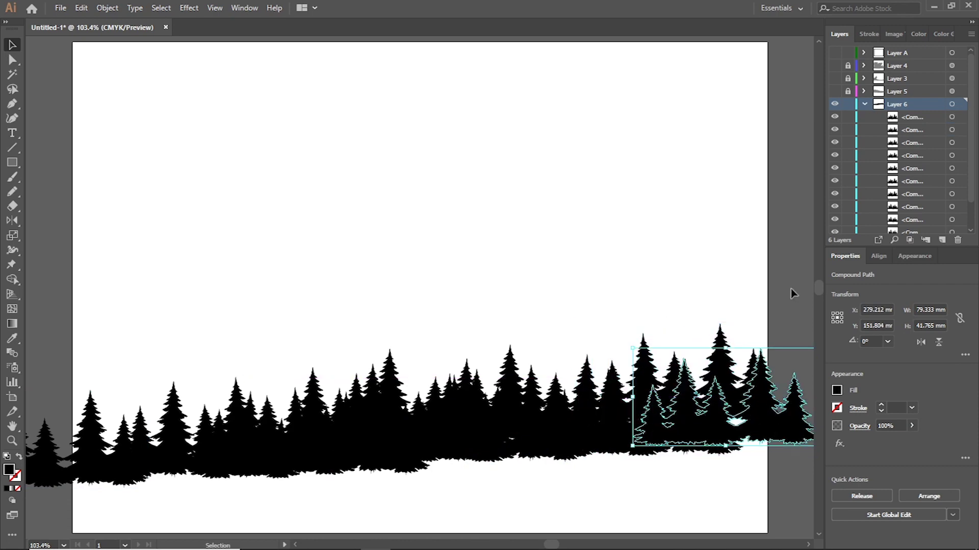
click(790, 331)
scroll(790, 331, down, 2)
- Draw a closed Pencil ground shape under the pines and fill it black
key(n)
drag(290, 449, 358, 417)
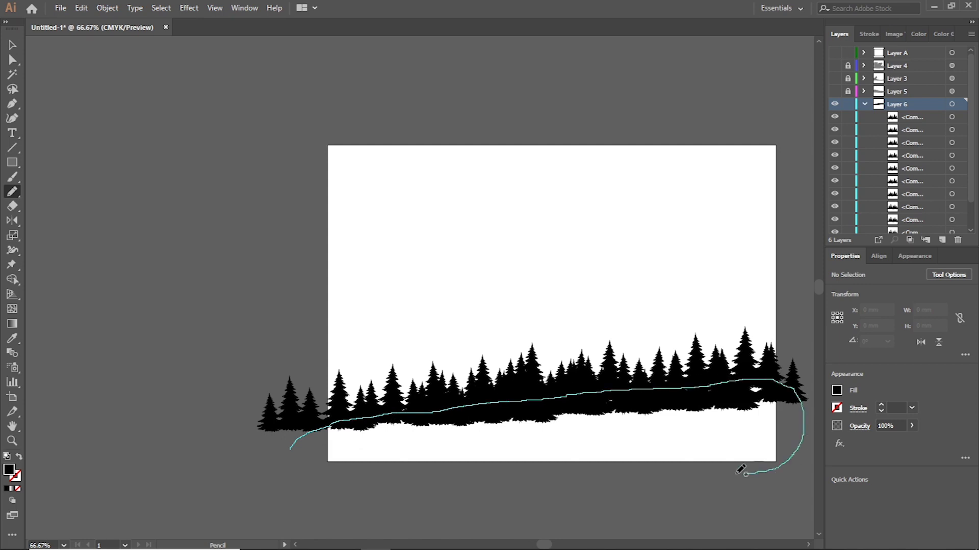
drag(294, 448, 292, 451)
click(6, 489)
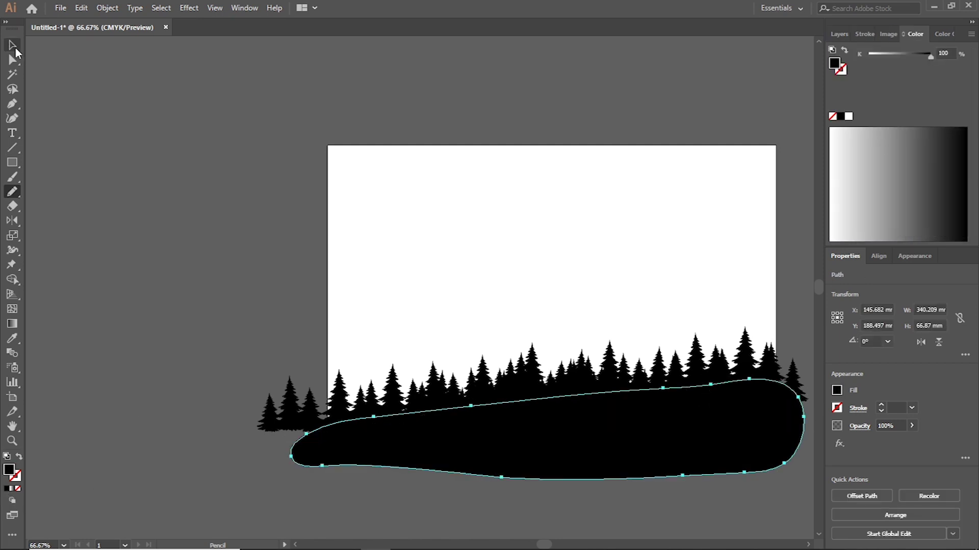
key(v)
key(ctrl+shift+a)
- Set Layer 6's artwork to 46% opacity and show the grey pine, frame, wolf and rock layers
click(839, 34)
click(835, 92)
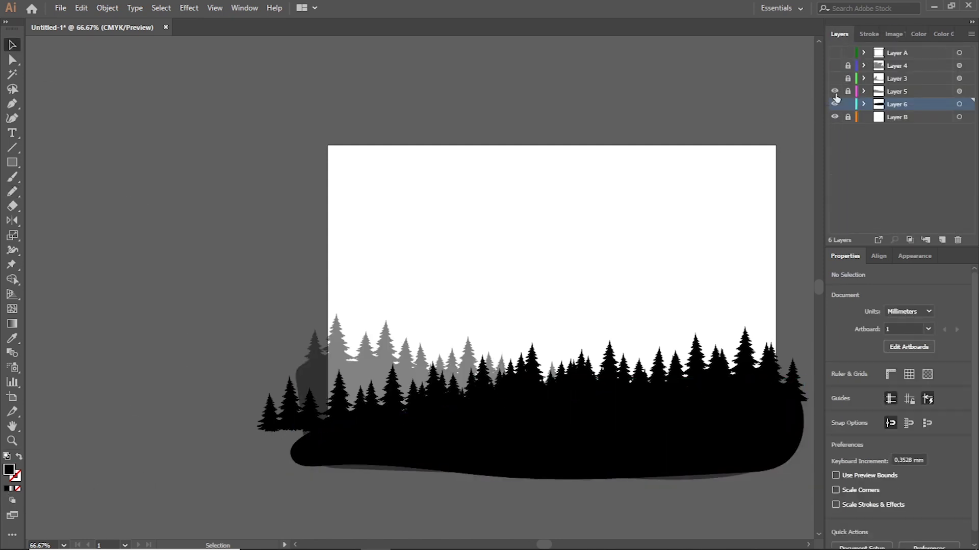
click(835, 52)
click(959, 104)
click(886, 441)
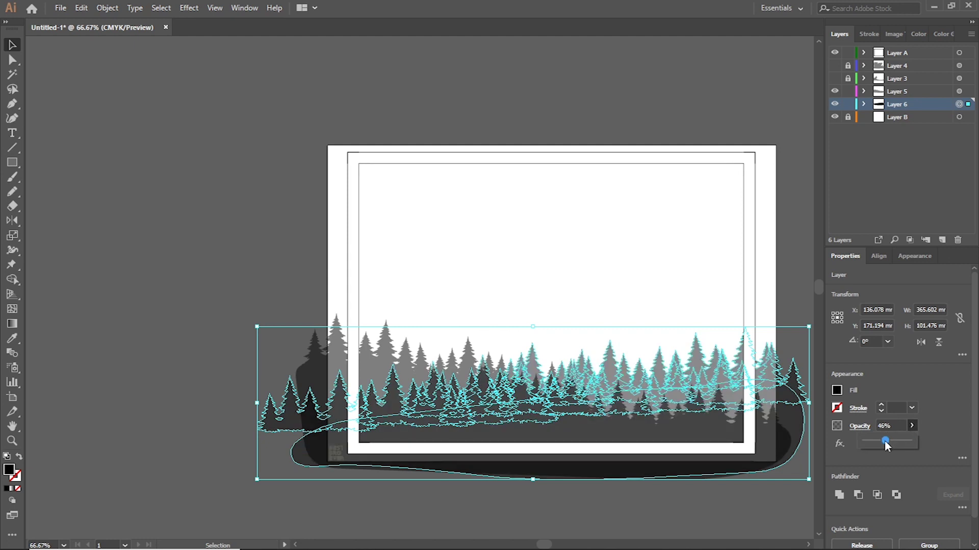
click(183, 226)
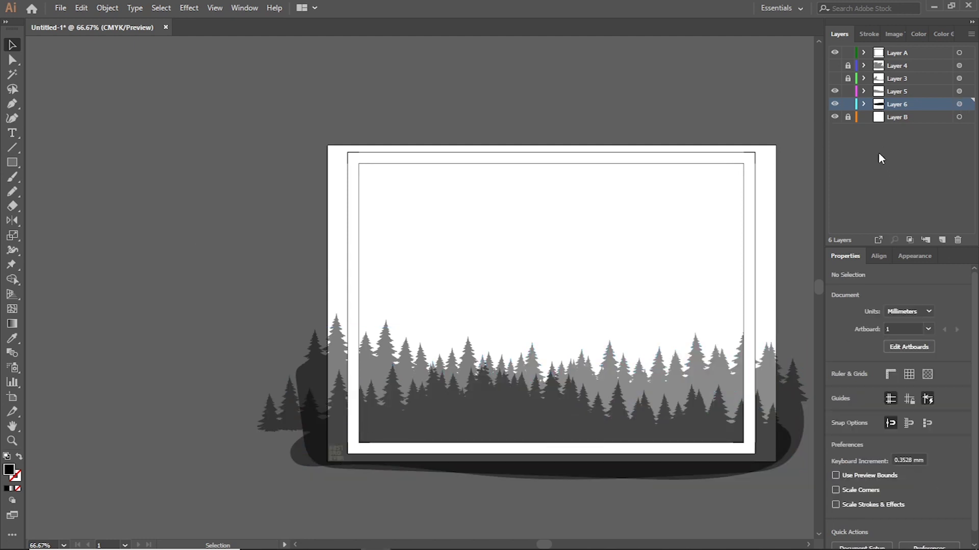
click(834, 78)
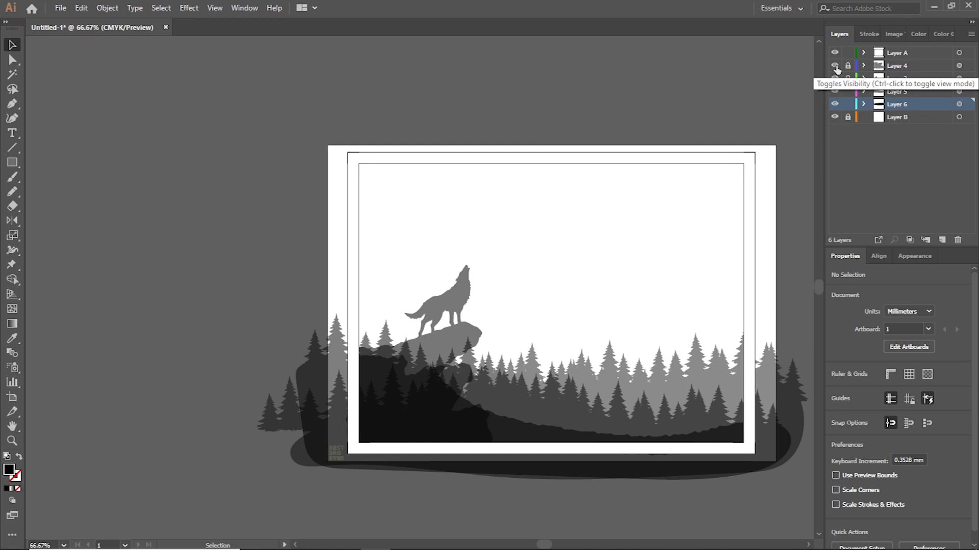
- Create Layer 7 below Layer 6 and make it the active layer
click(941, 240)
drag(925, 104, 922, 123)
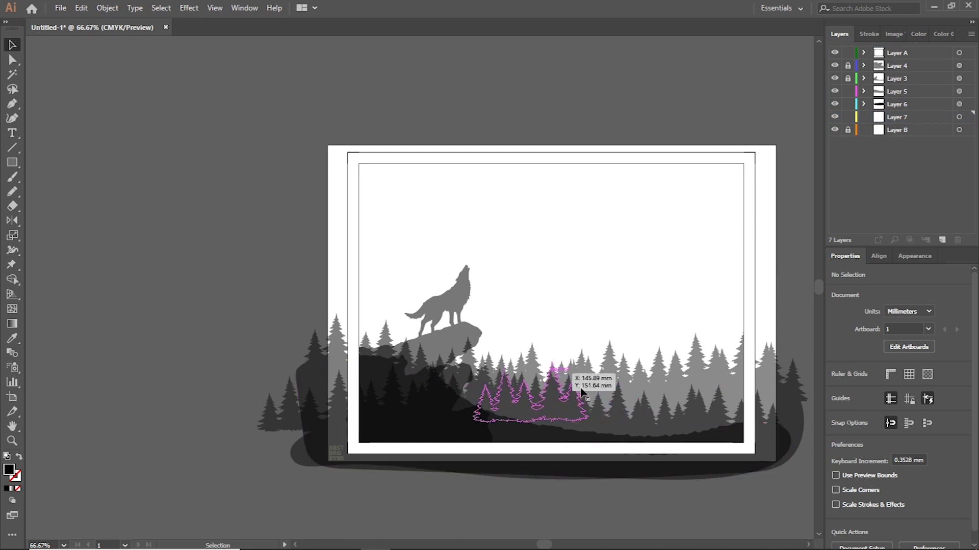
key(n)
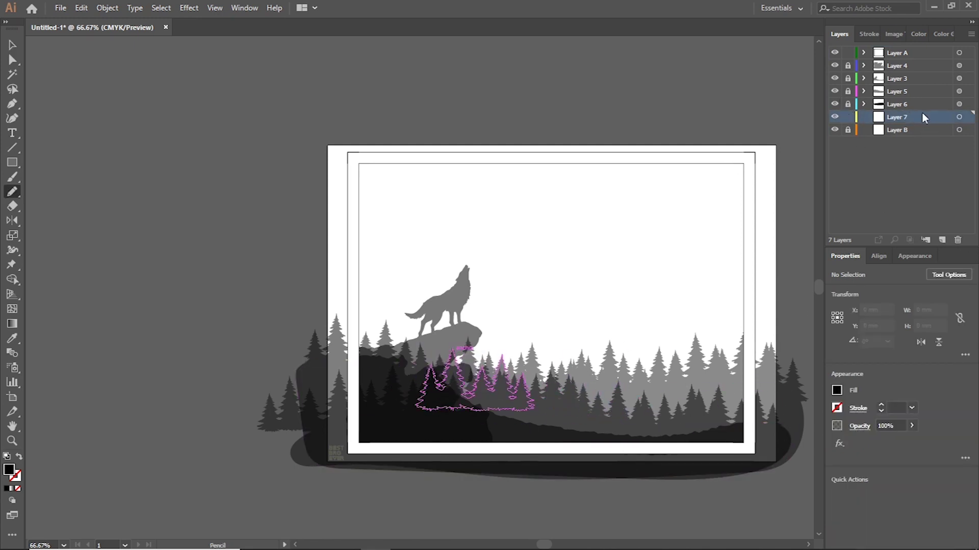
click(11, 48)
key(n)
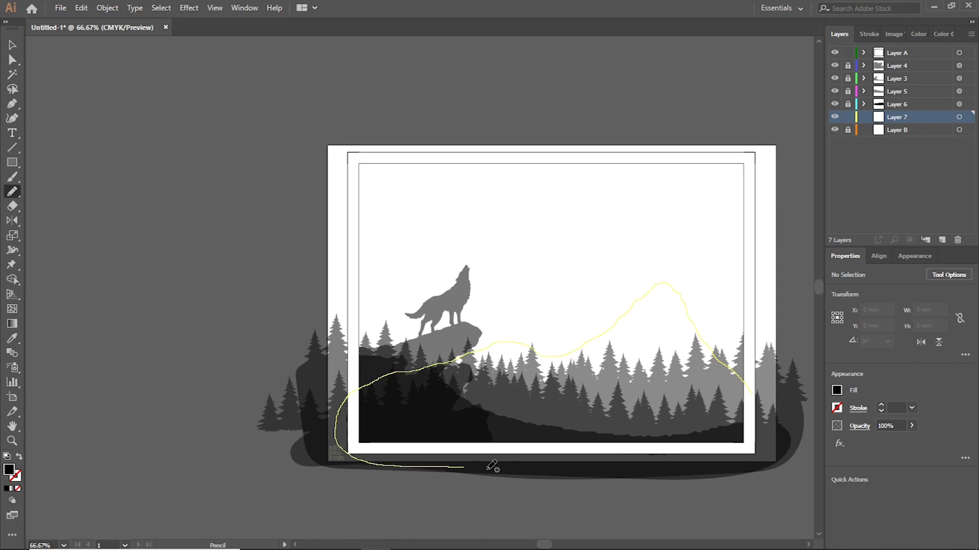
- Draw a black mountain outline across the scene and apply the Roughen distortion effect
drag(414, 368, 753, 392)
click(6, 489)
click(188, 7)
mouse_move(227, 106)
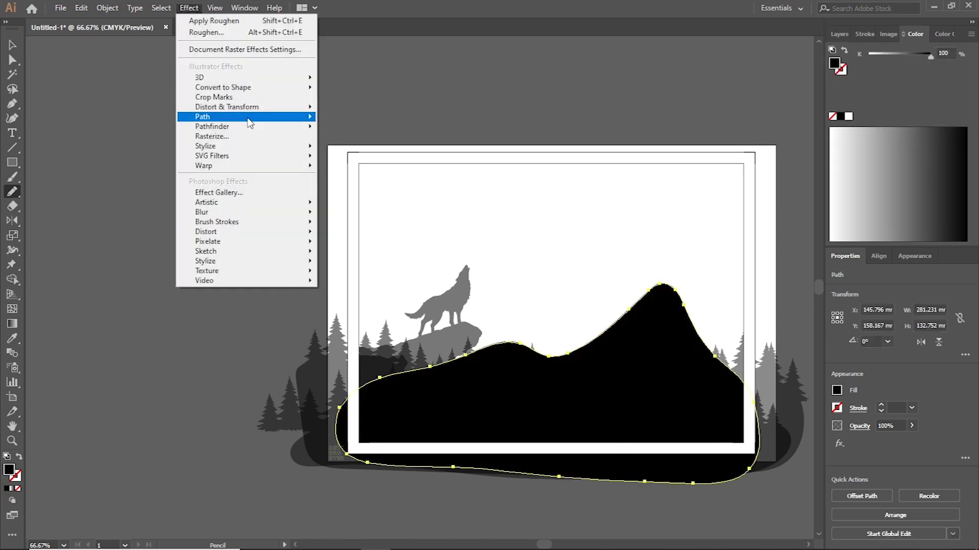
click(352, 127)
click(67, 191)
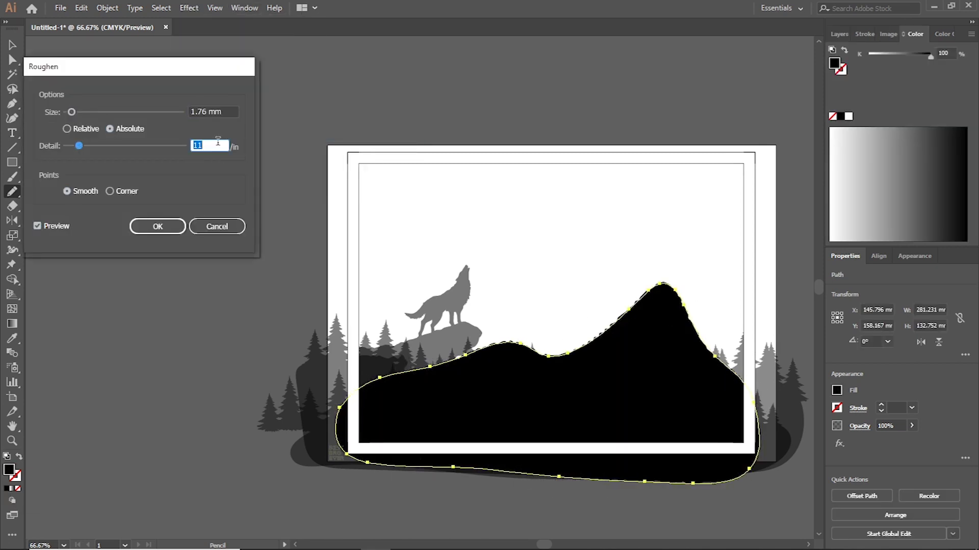
click(157, 227)
key(v)
key(ctrl+shift+a)
- Redraw the mountain's slopes and ridge line with the Pencil
click(669, 353)
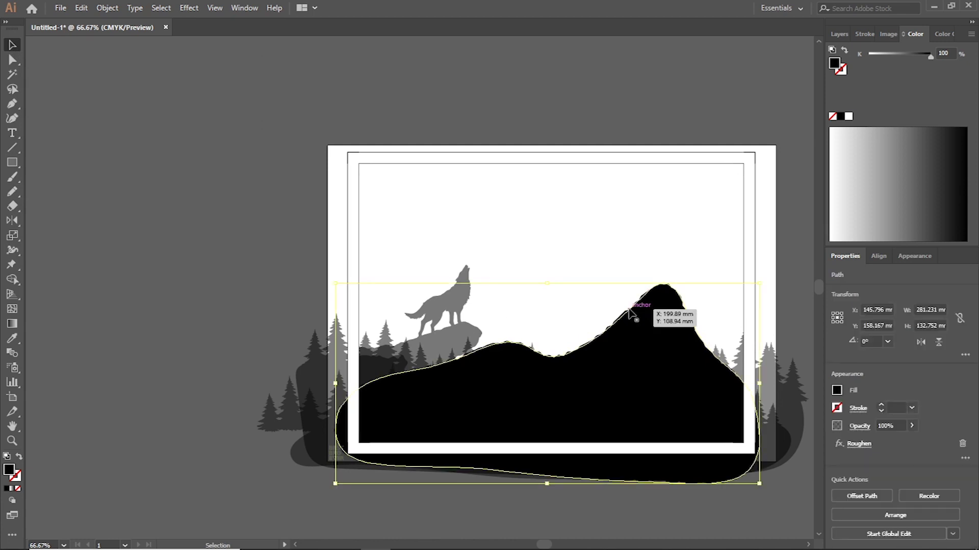
click(12, 191)
drag(754, 391, 697, 298)
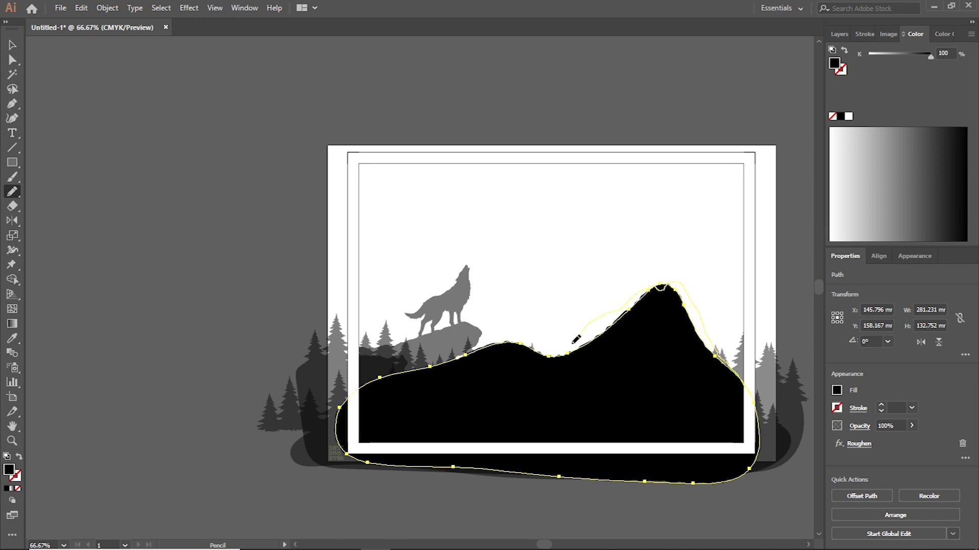
drag(578, 338, 345, 398)
mouse_move(414, 365)
mouse_down()
mouse_move(522, 328)
mouse_move(562, 343)
mouse_move(628, 298)
mouse_move(739, 411)
mouse_up()
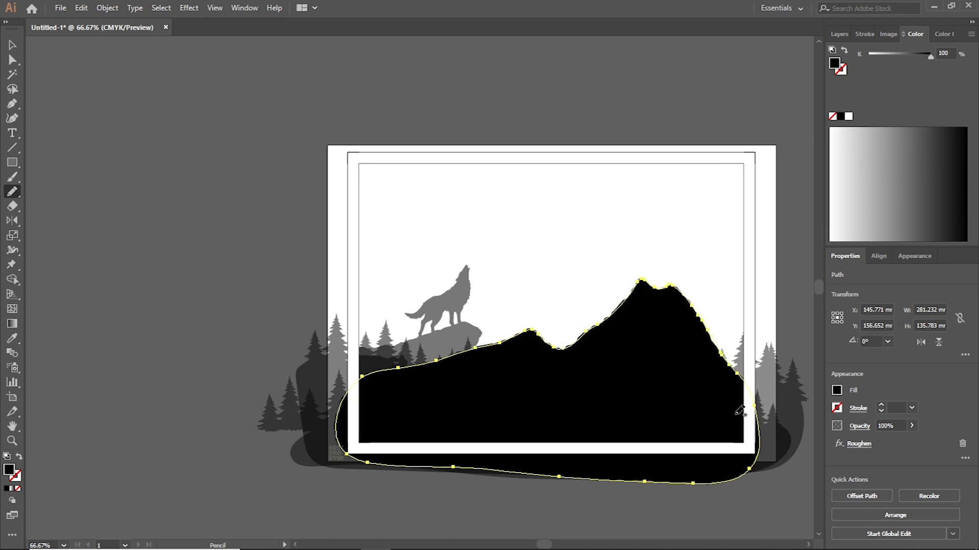
- Set the mountain to 56% opacity, refine its left slope, and add Layer 8
click(838, 34)
click(912, 426)
drag(913, 441, 891, 442)
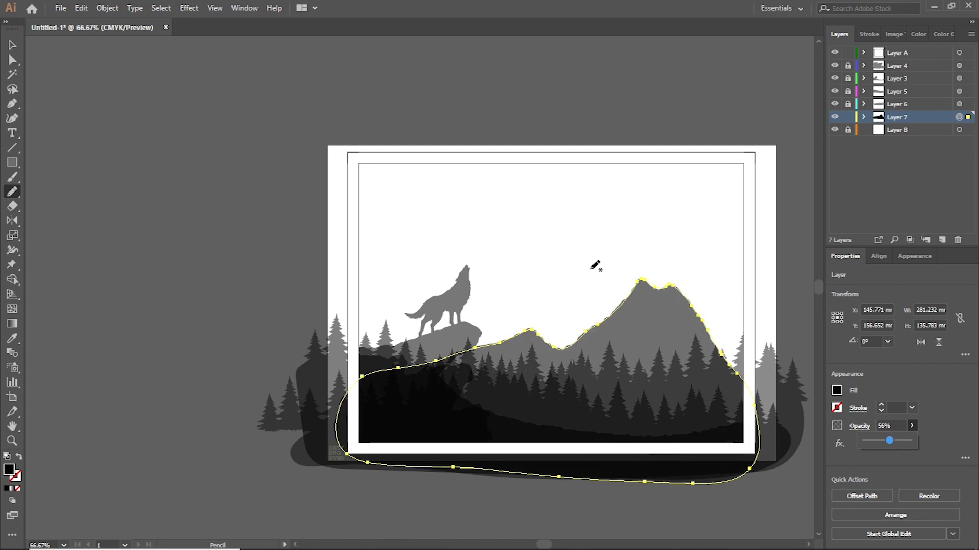
drag(528, 330, 344, 396)
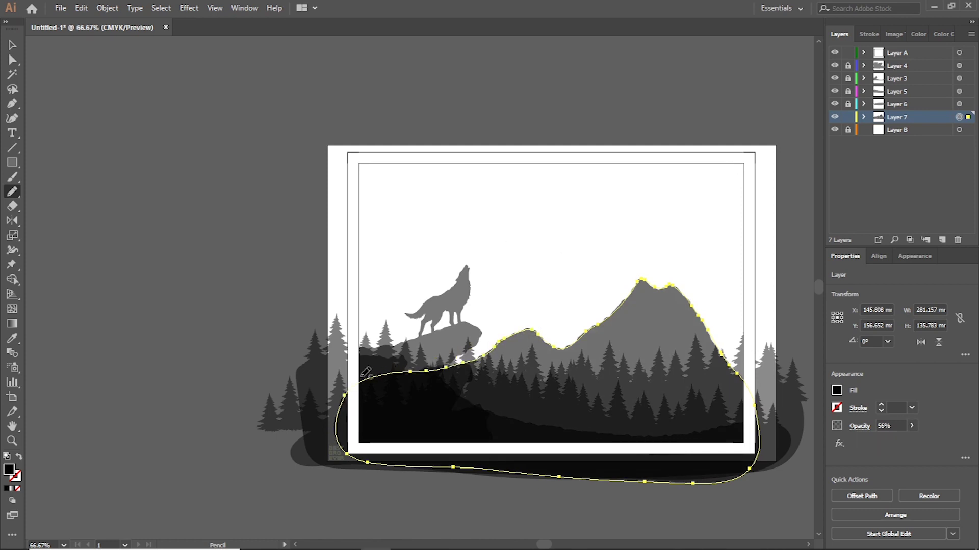
click(939, 134)
key(ctrl+l)
key(ctrl+2)
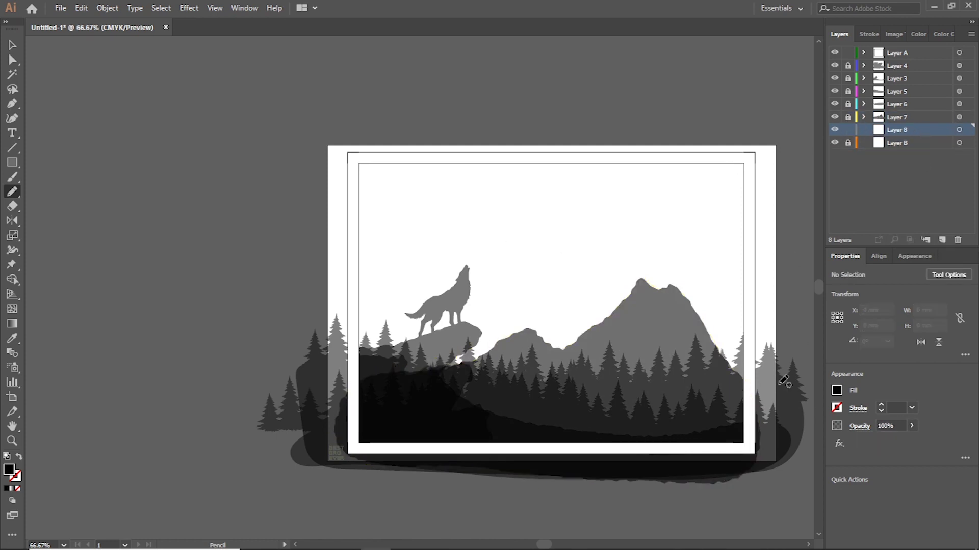
- Draw a taller second mountain outline on Layer 8, fill it black, and set 47% opacity
drag(761, 362, 608, 287)
mouse_move(607, 286)
mouse_down()
mouse_move(354, 379)
mouse_move(762, 363)
mouse_up()
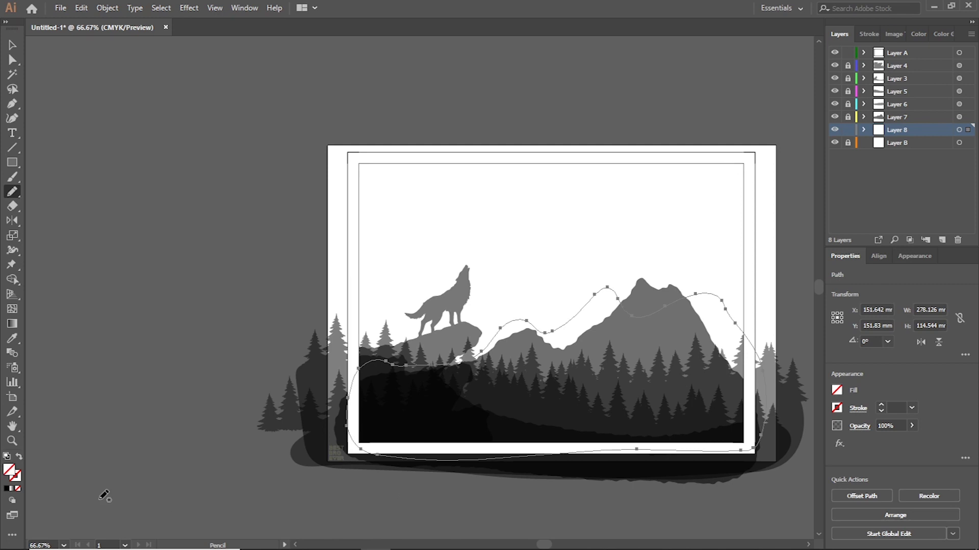
key(shift+x)
click(886, 426)
text(47)
key(Return)
- Apply Roughen with Smooth points to the second mountain
click(188, 8)
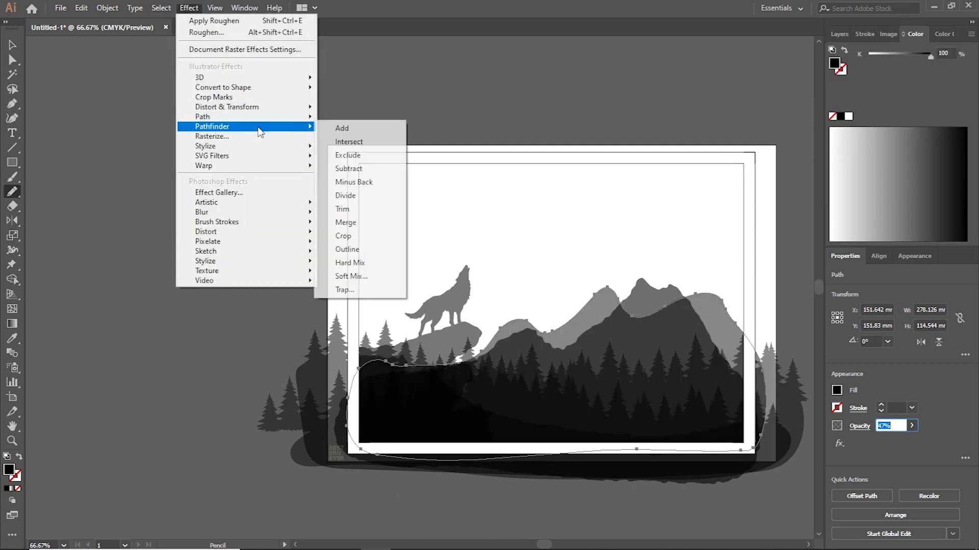
click(379, 140)
click(68, 191)
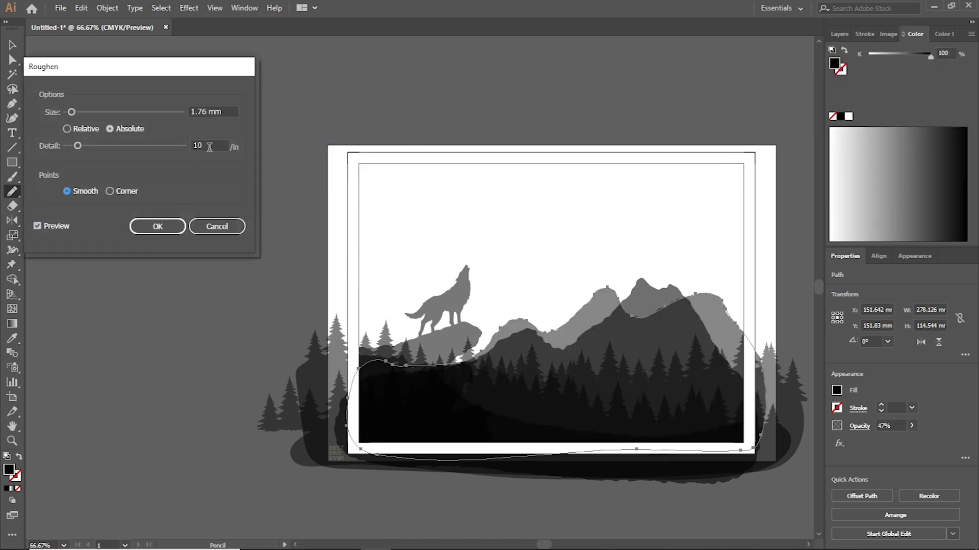
click(158, 227)
- Reselect the second mountain and begin redrawing its ridge leftward with the Pencil
key(v)
click(754, 245)
click(688, 294)
key(F7)
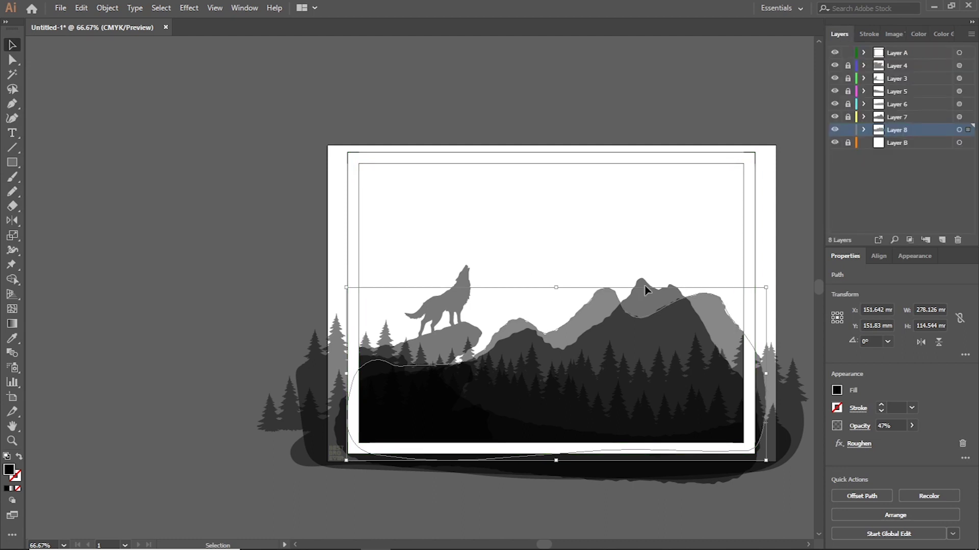
key(n)
drag(699, 295, 638, 300)
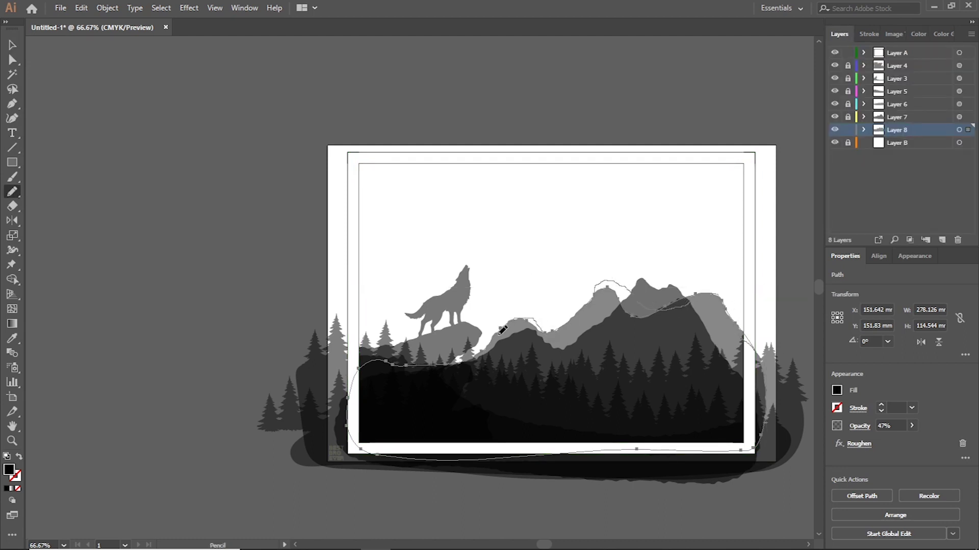
- Refine the second ridge toward its peak and touch up the first mountain's peak
drag(504, 326, 363, 363)
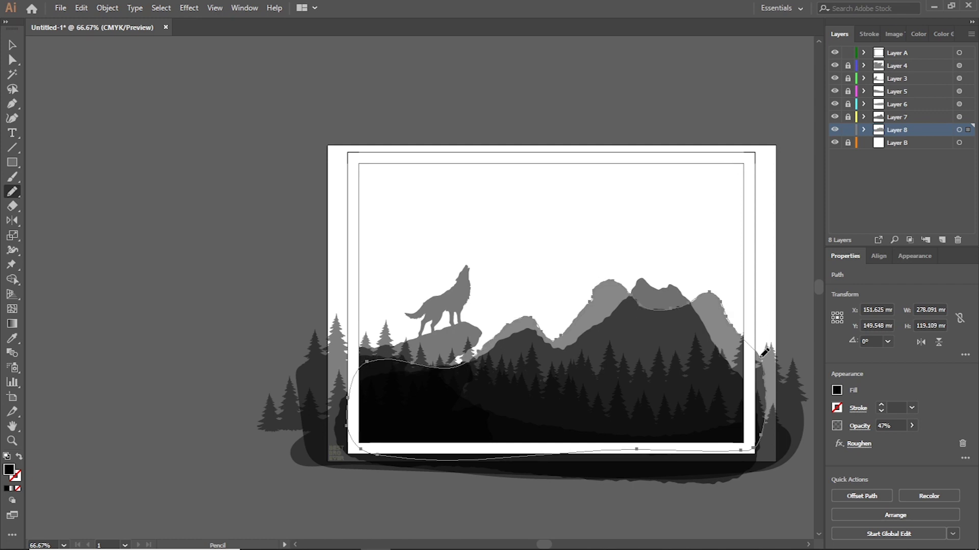
drag(646, 310, 617, 280)
drag(582, 308, 581, 309)
drag(634, 289, 705, 300)
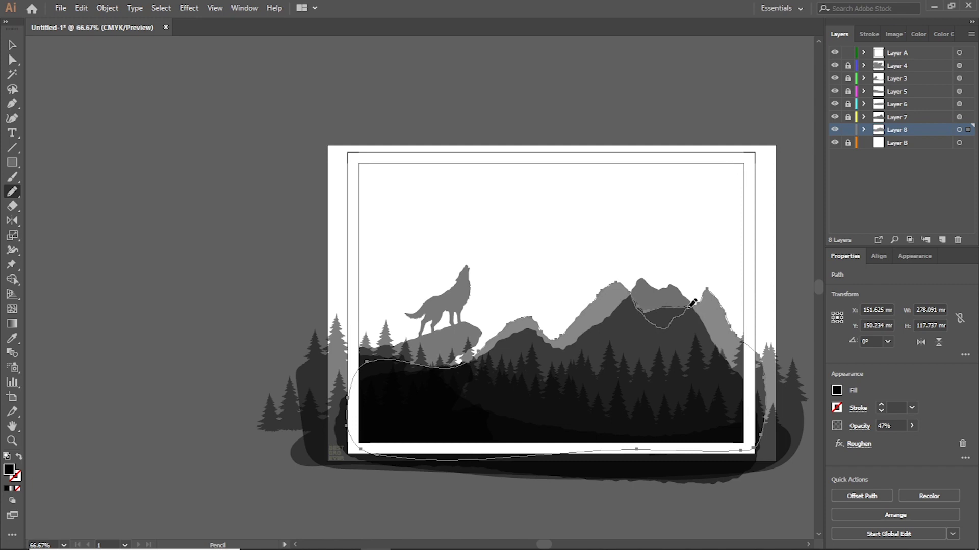
drag(741, 330, 752, 342)
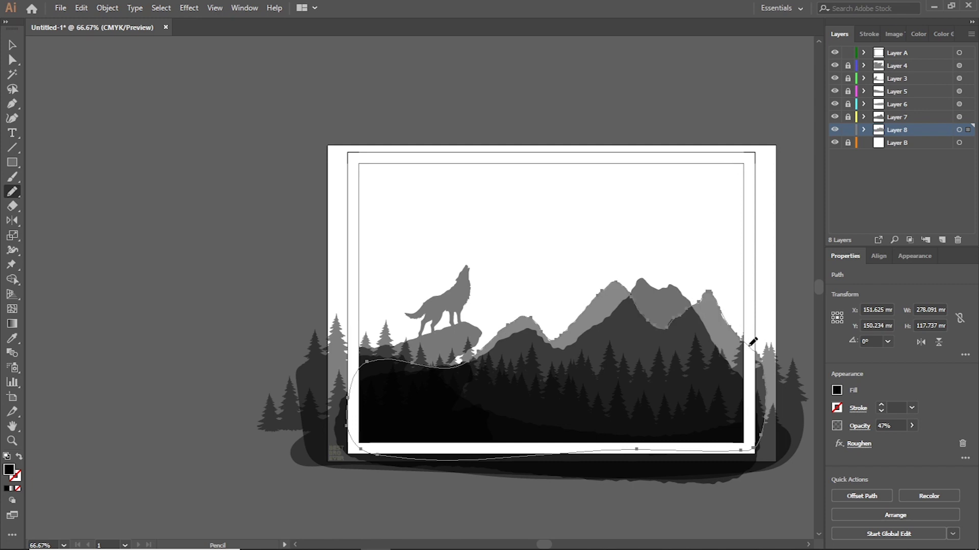
click(849, 116)
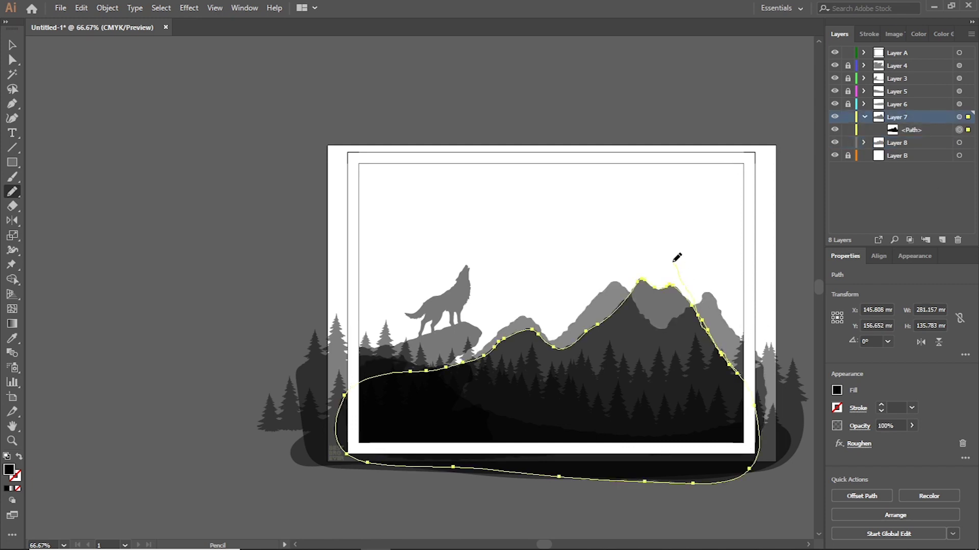
drag(654, 270, 593, 333)
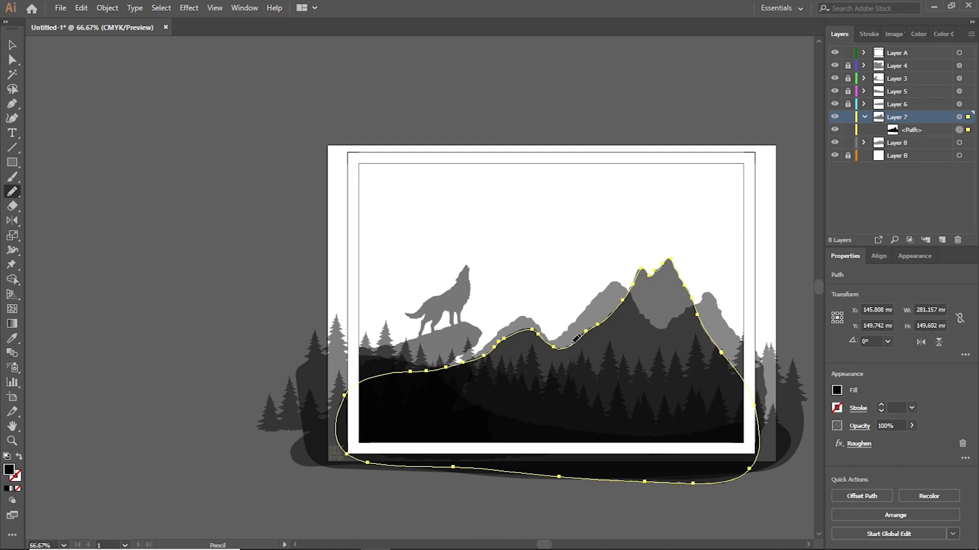
- Trace the second mountain's path along the right peak and down the right side
click(959, 142)
drag(716, 312, 665, 321)
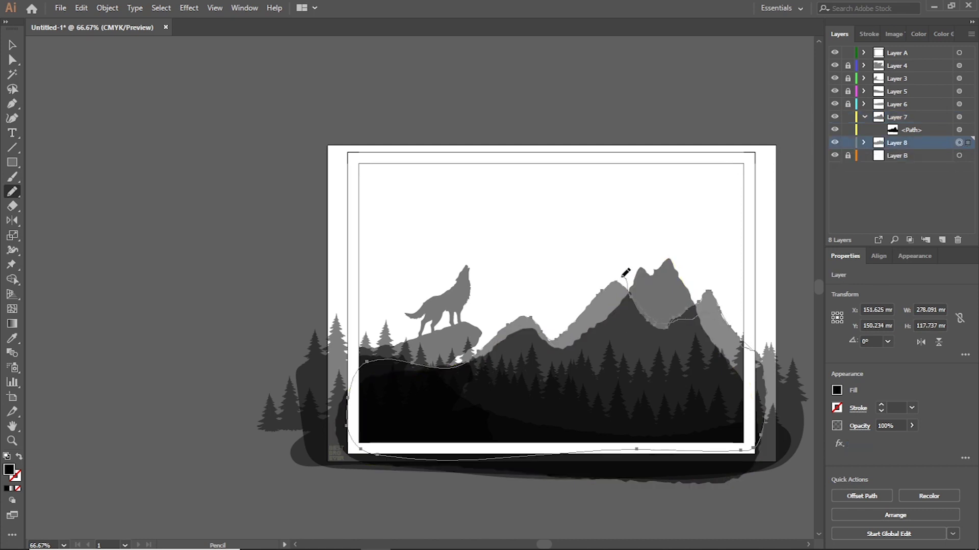
drag(574, 323, 573, 324)
drag(682, 322, 745, 334)
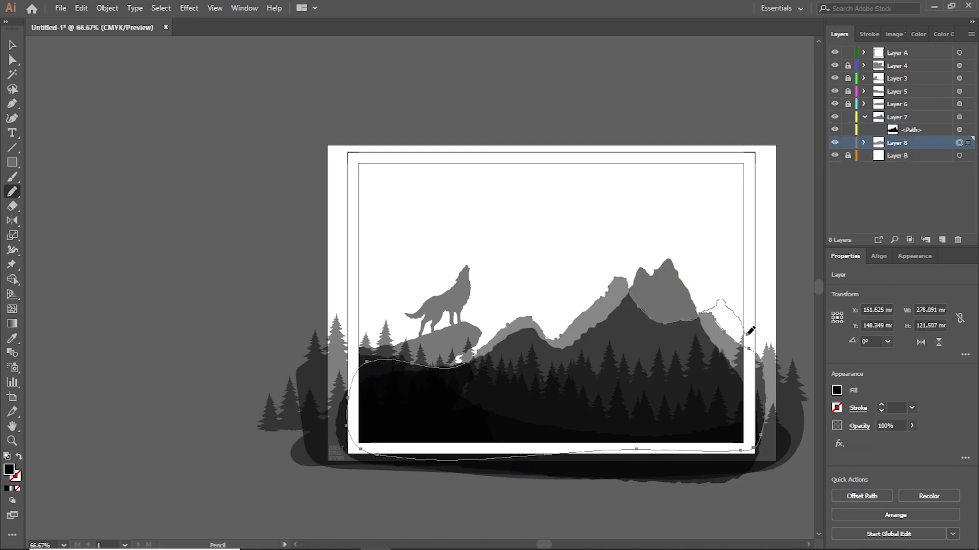
drag(740, 297, 760, 361)
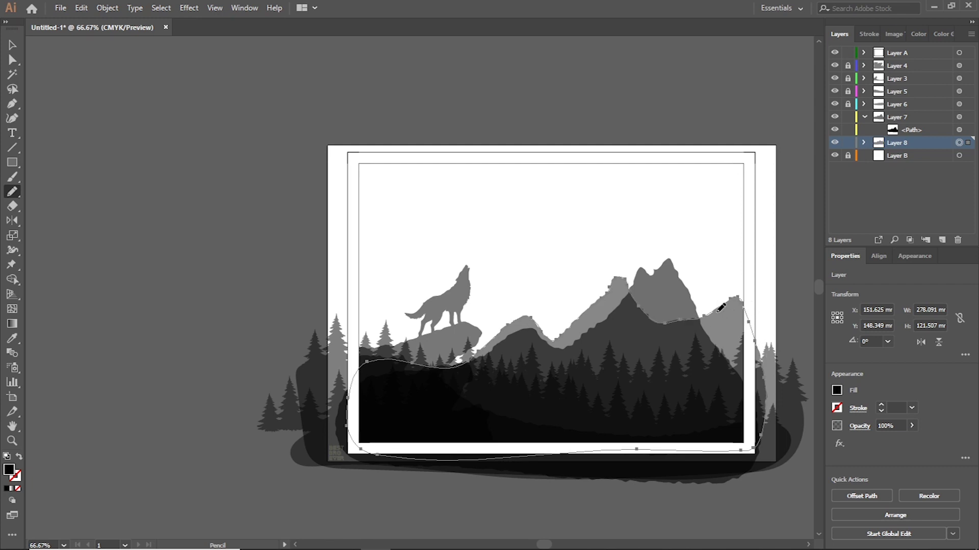
drag(609, 284, 570, 328)
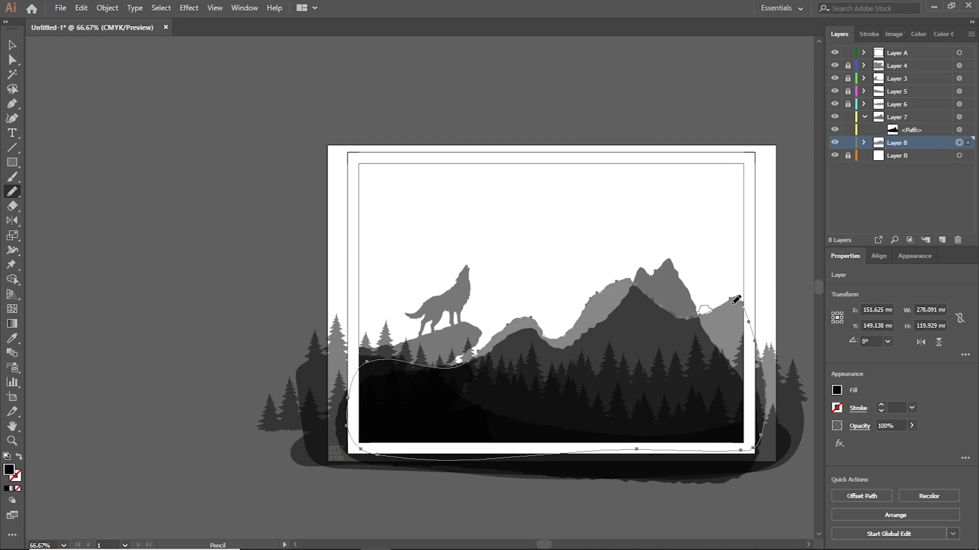
- Redraw the left peak's ridge and smooth out wiggles in the path
drag(746, 294, 755, 345)
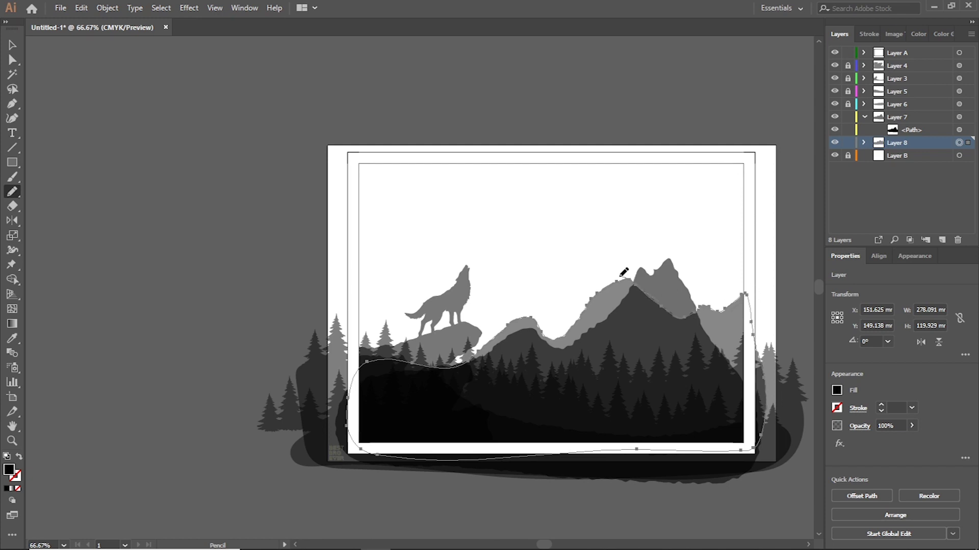
drag(578, 319, 568, 338)
mouse_move(657, 304)
mouse_down()
mouse_move(633, 285)
mouse_move(562, 328)
mouse_up()
drag(615, 273, 657, 300)
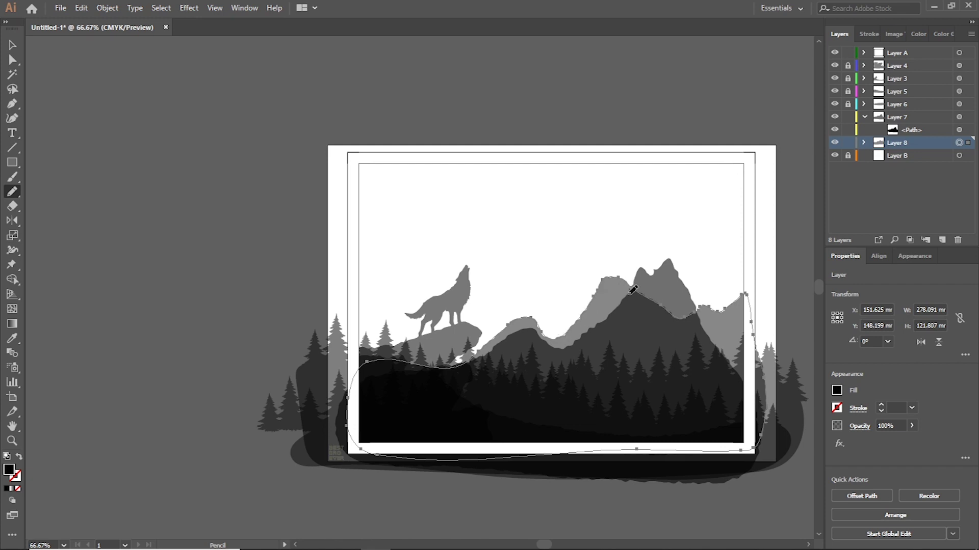
drag(610, 276, 581, 312)
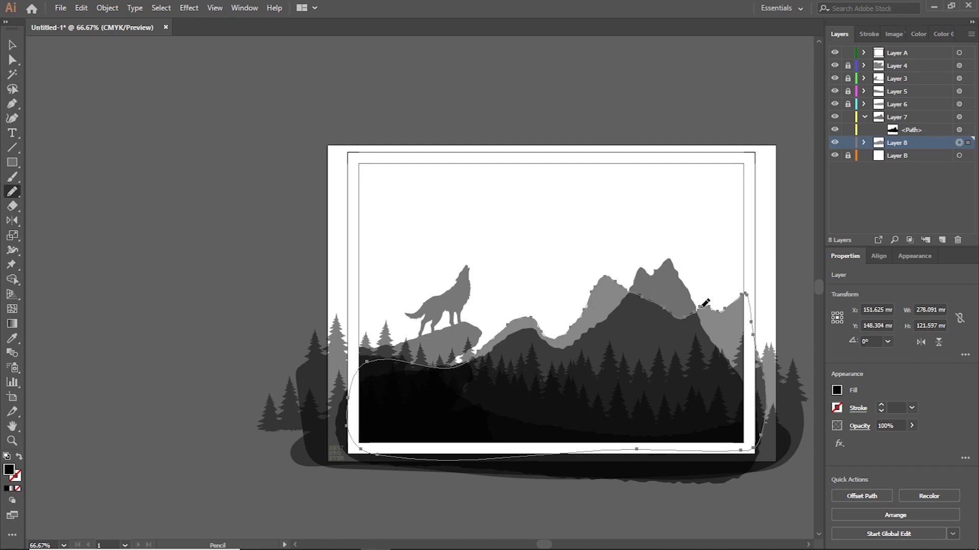
drag(747, 331, 750, 338)
- Deselect everything, collapse Layer 7, and lock Layers 7 and 8
key(v)
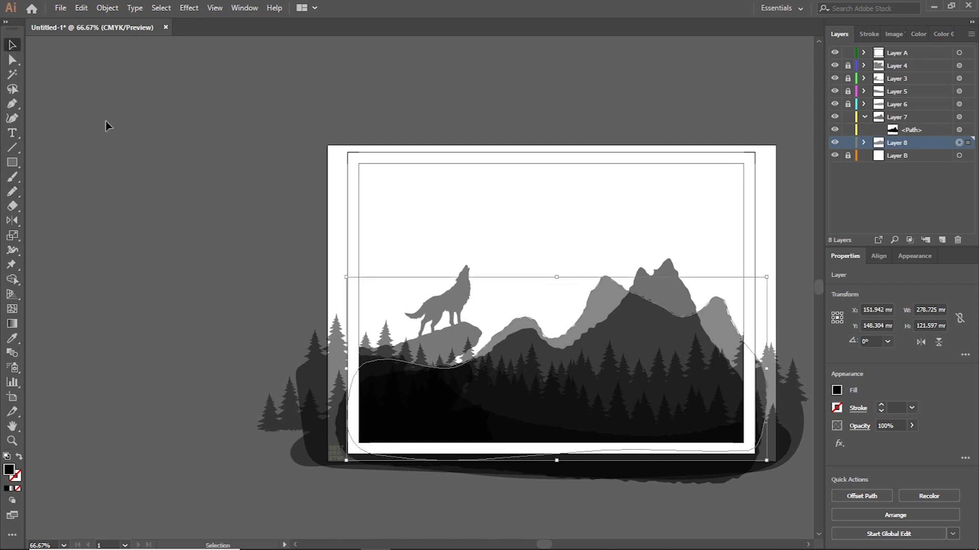
click(143, 150)
click(865, 116)
drag(847, 116, 848, 130)
- Add a new Layer 9 and draw a circle over the wolf
click(848, 143)
click(919, 142)
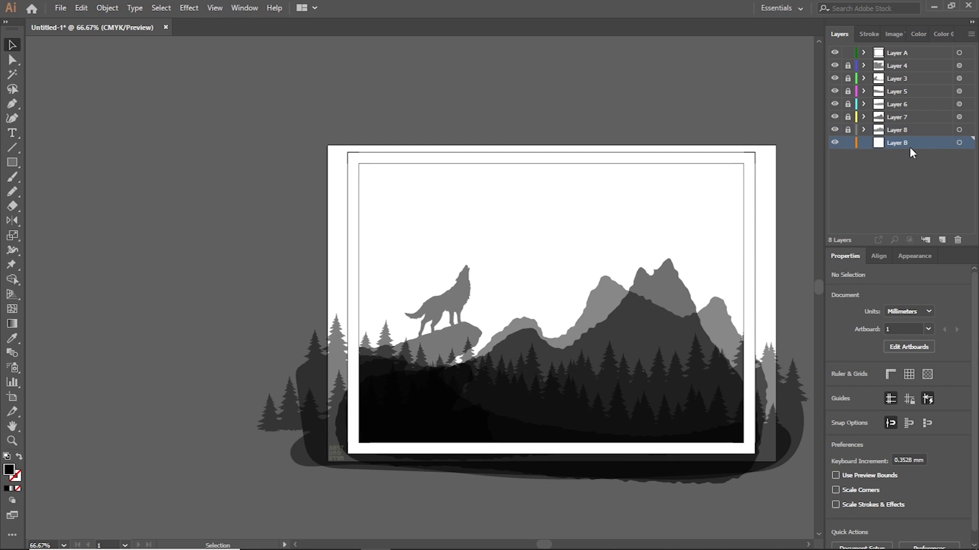
click(941, 239)
drag(16, 167, 66, 177)
mouse_move(418, 218)
mouse_down()
mouse_move(502, 273)
mouse_move(536, 239)
mouse_move(514, 238)
mouse_up()
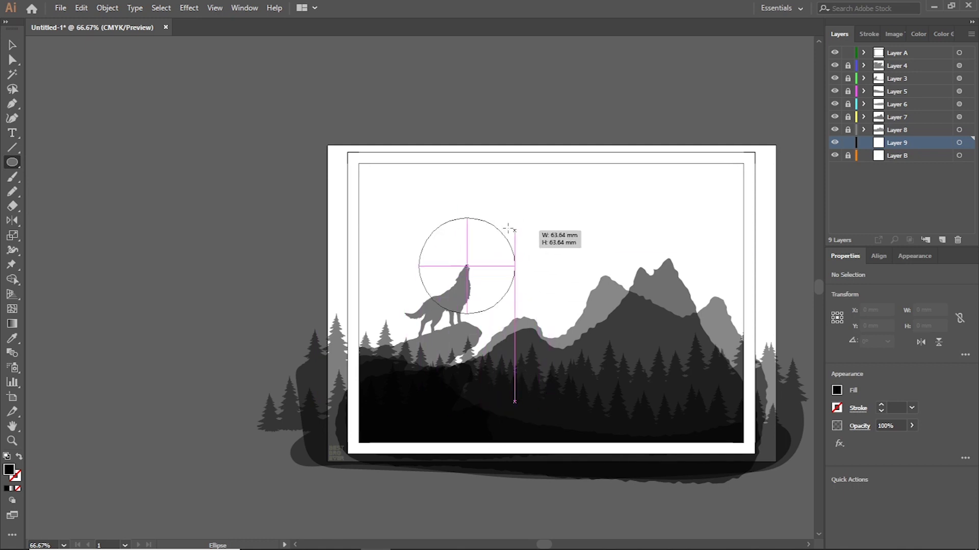
drag(514, 238, 514, 238)
- Lower the circle's opacity to 47% to make it translucent
click(12, 45)
click(912, 425)
drag(905, 440, 887, 442)
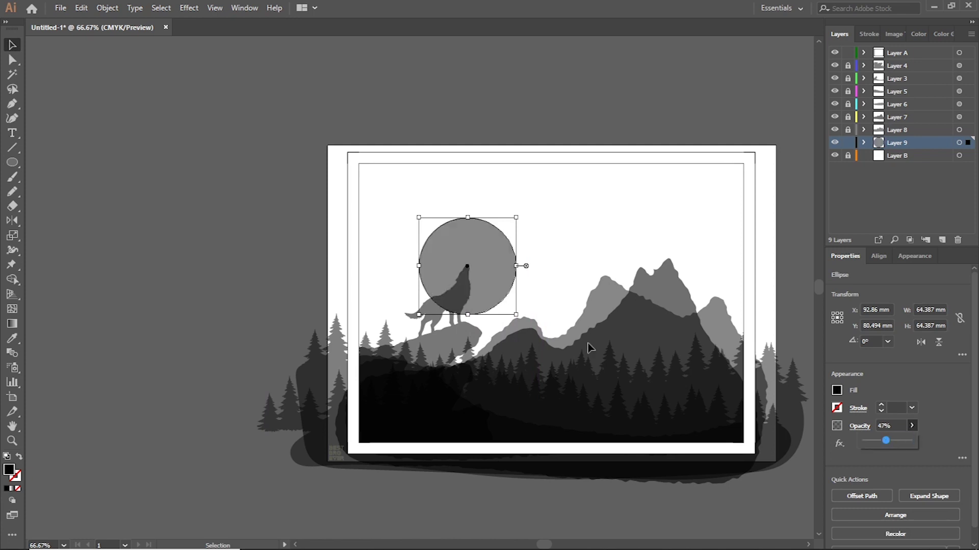
click(578, 323)
- Move and resize the moon circle to about 73 mm wide behind the wolf
drag(507, 267, 482, 282)
drag(494, 335, 503, 286)
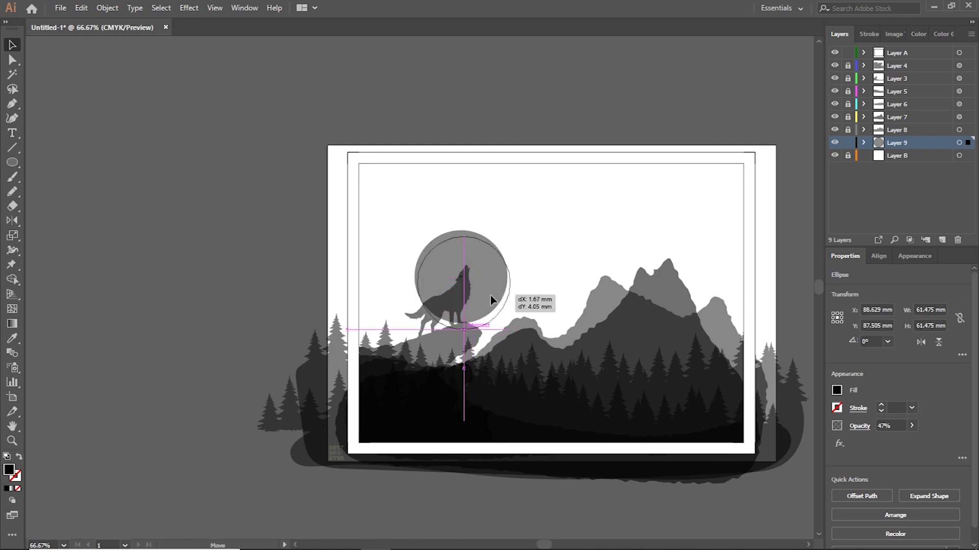
drag(502, 287, 506, 298)
mouse_move(513, 236)
mouse_down()
mouse_move(506, 240)
mouse_move(535, 210)
mouse_up()
drag(509, 271, 483, 275)
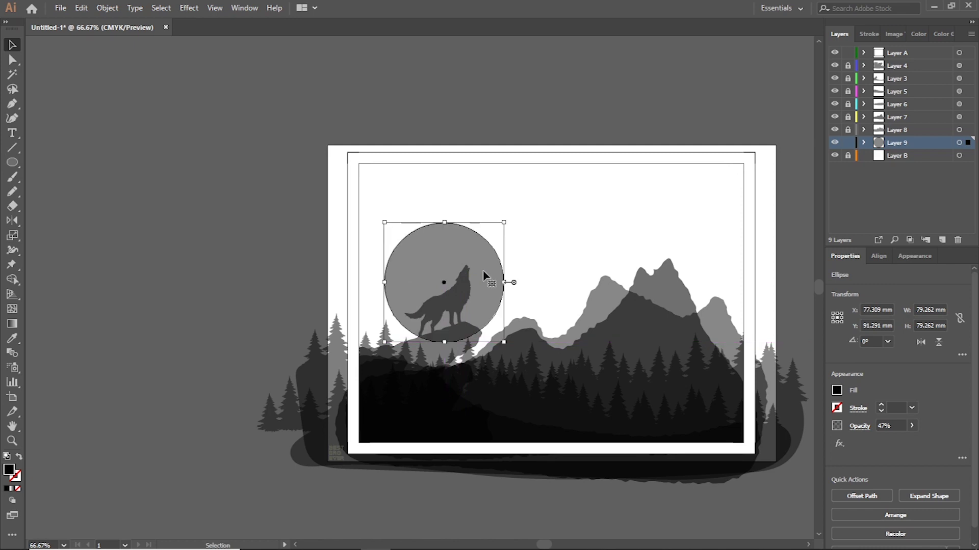
drag(504, 222, 494, 232)
drag(481, 271, 494, 257)
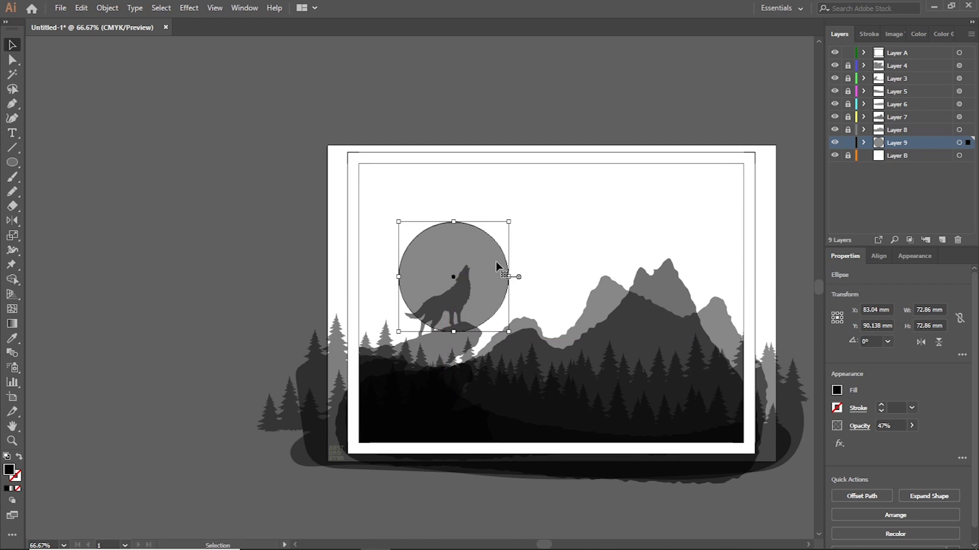
click(655, 244)
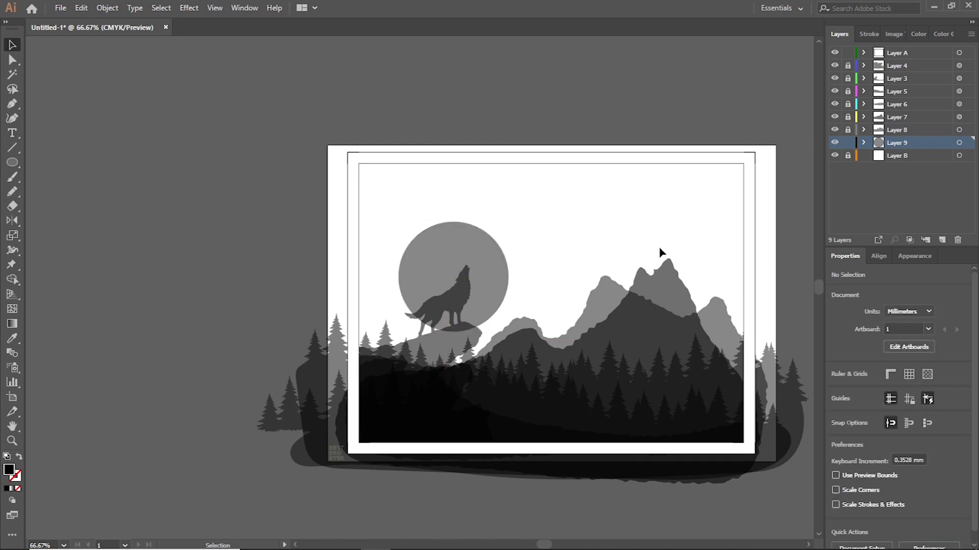
click(503, 249)
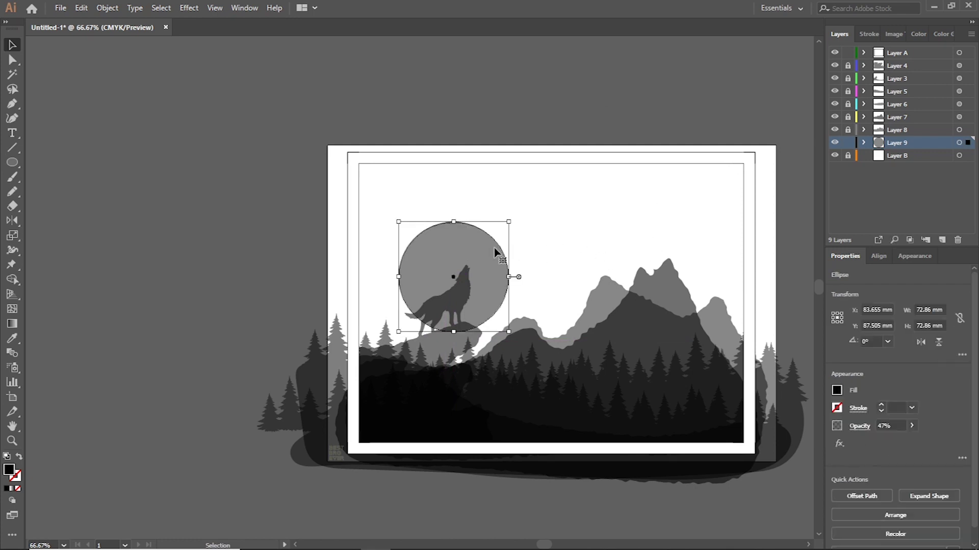
- Open the Brushes panel and locate the moon circle in Layer 9
click(244, 7)
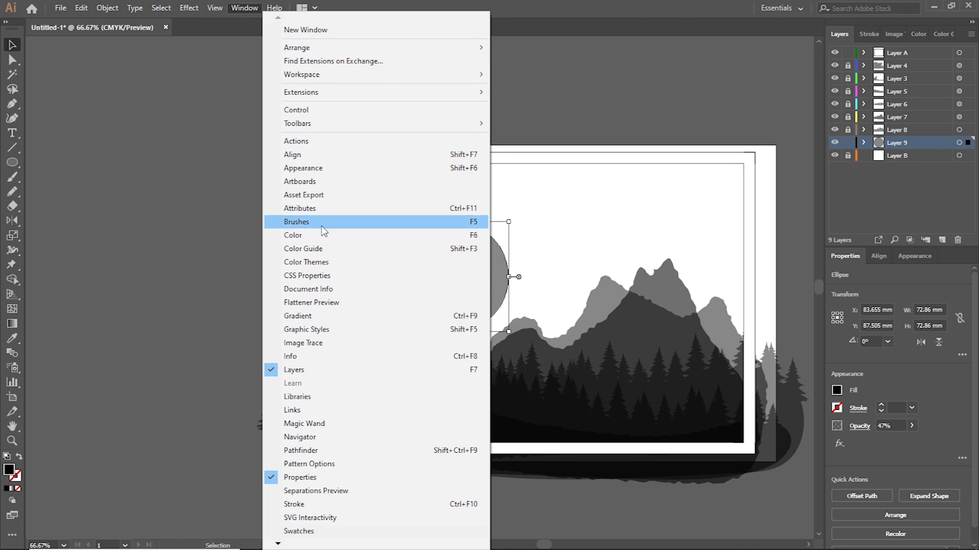
click(323, 231)
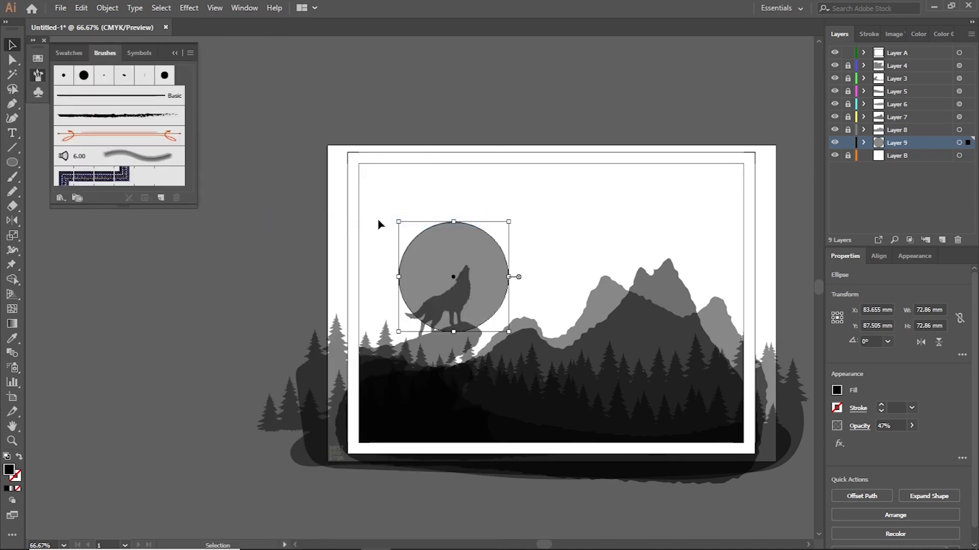
click(232, 174)
click(467, 248)
click(863, 144)
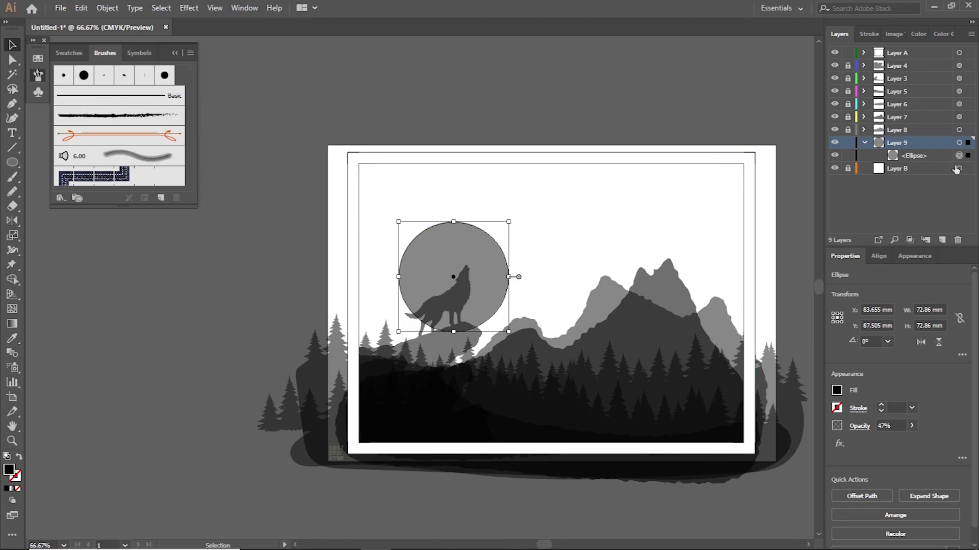
click(636, 114)
- Set the moon circle's opacity back to 100%
click(13, 162)
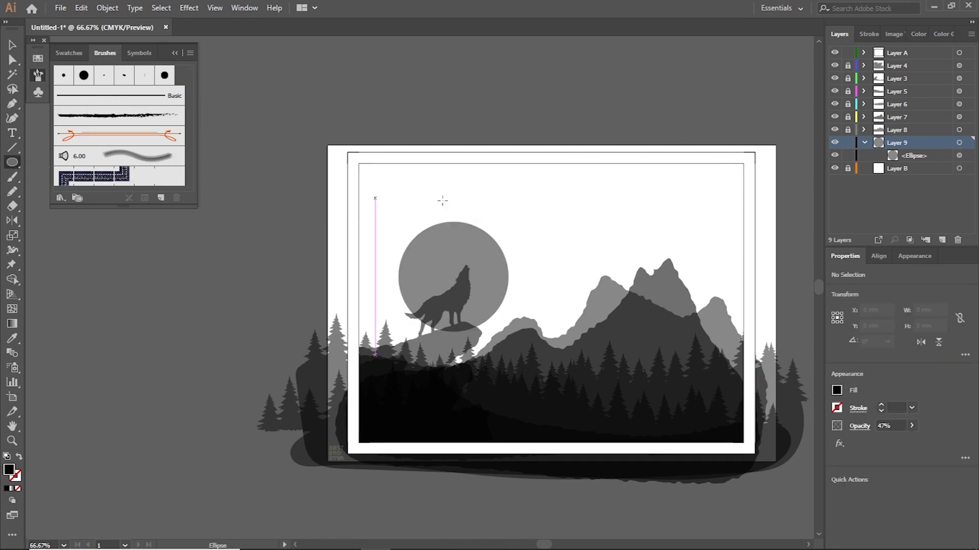
click(960, 143)
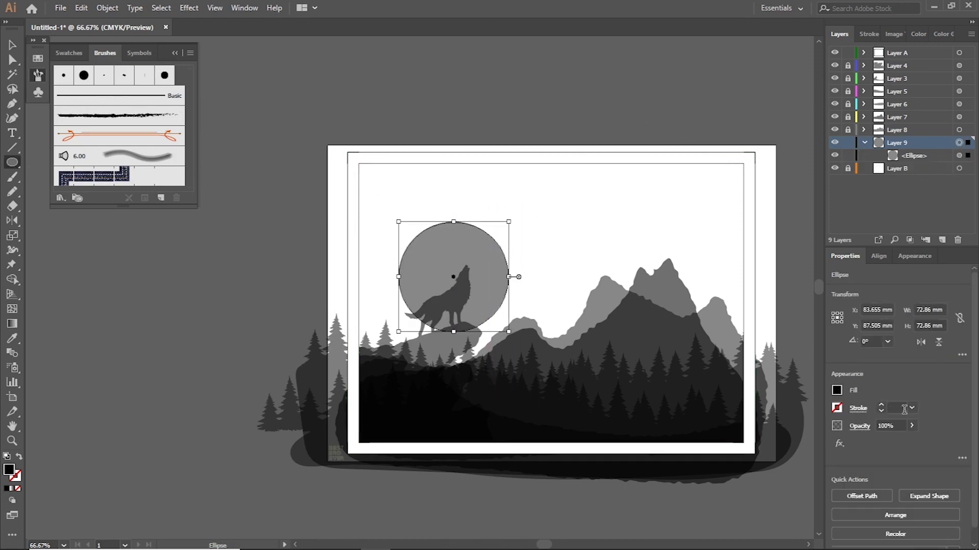
click(912, 426)
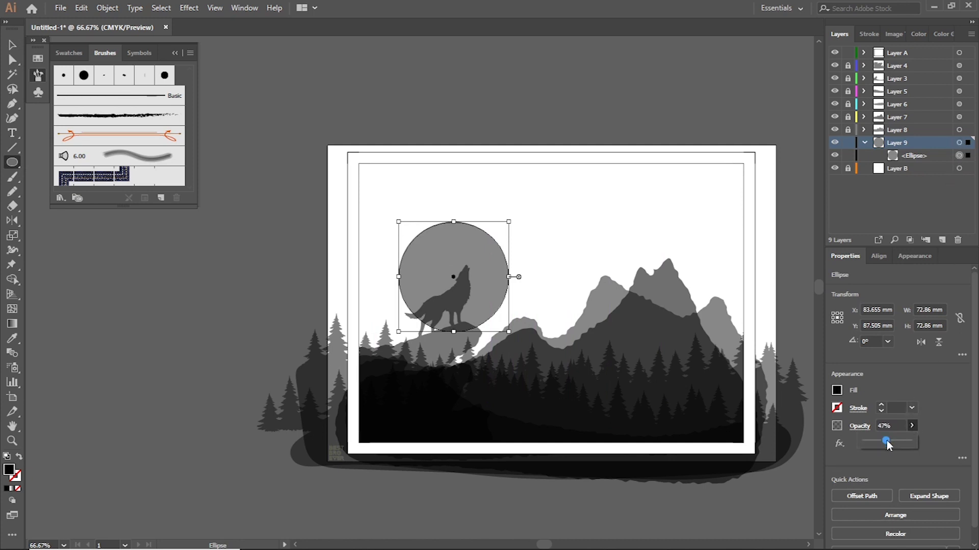
drag(886, 441, 909, 441)
click(12, 44)
click(435, 109)
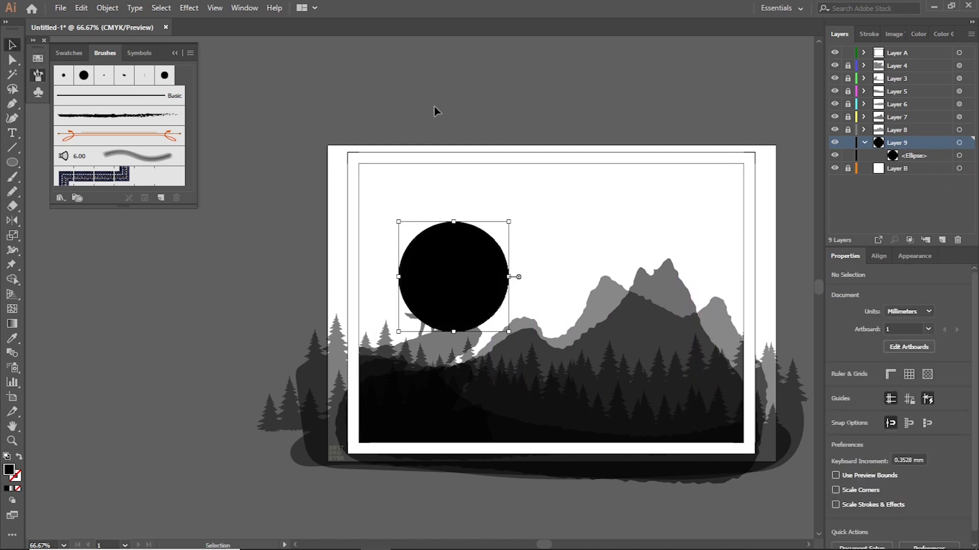
- Draw a tiny 3.788 mm star dot in the sky and select it
click(12, 162)
drag(551, 211, 552, 213)
click(12, 44)
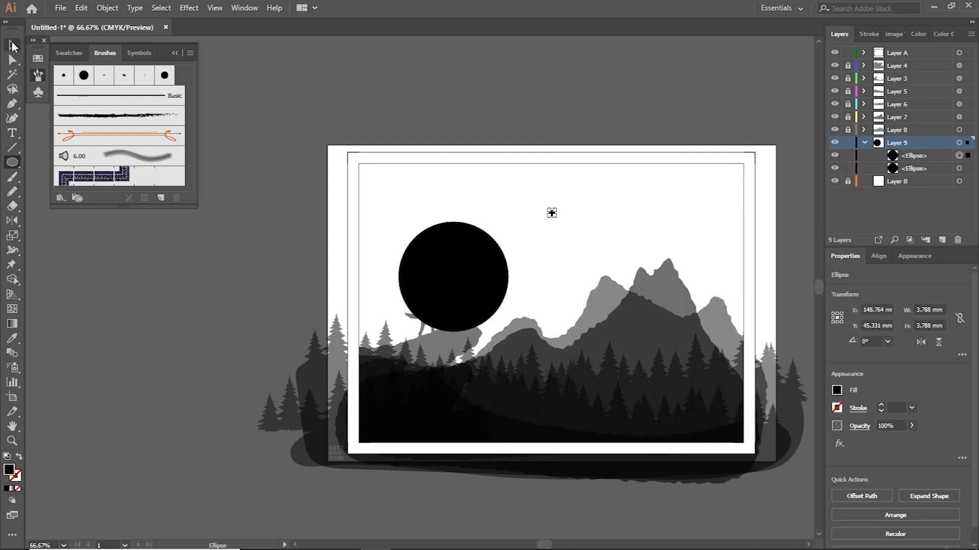
click(284, 96)
click(551, 213)
scroll(538, 232, up, 3)
- Shrink the star dot slightly and make it a new scatter brush named Stars
drag(590, 188, 586, 184)
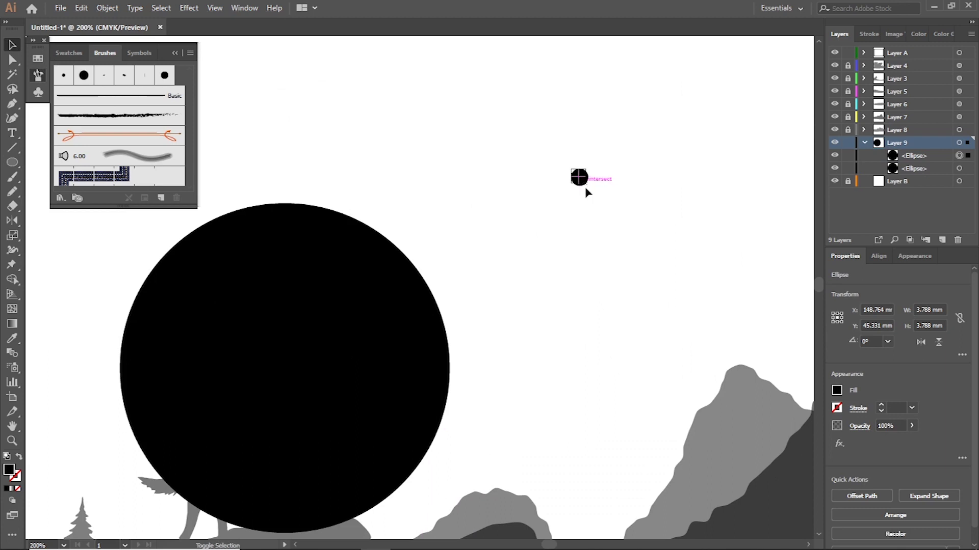
click(595, 231)
click(580, 179)
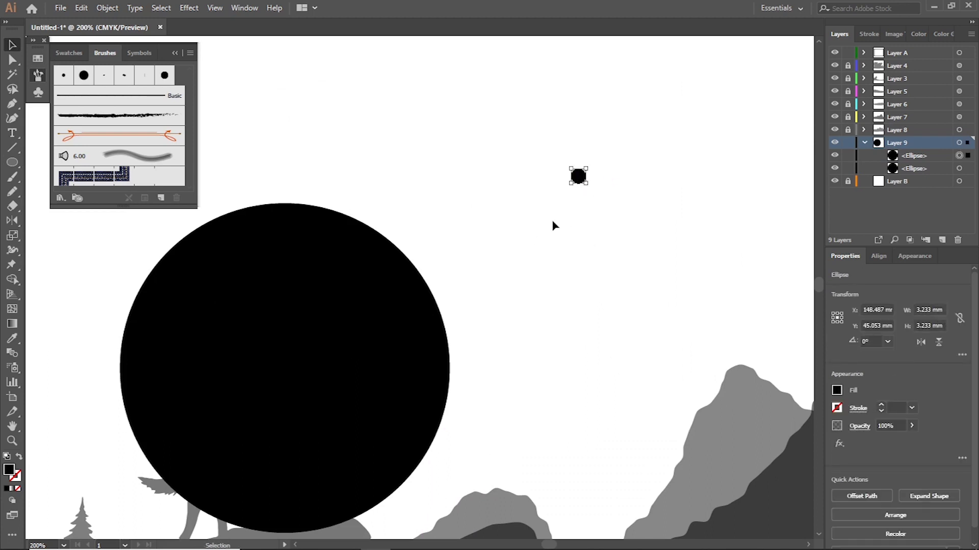
scroll(632, 242, down, 2)
click(160, 198)
click(444, 297)
click(469, 363)
text(Stars)
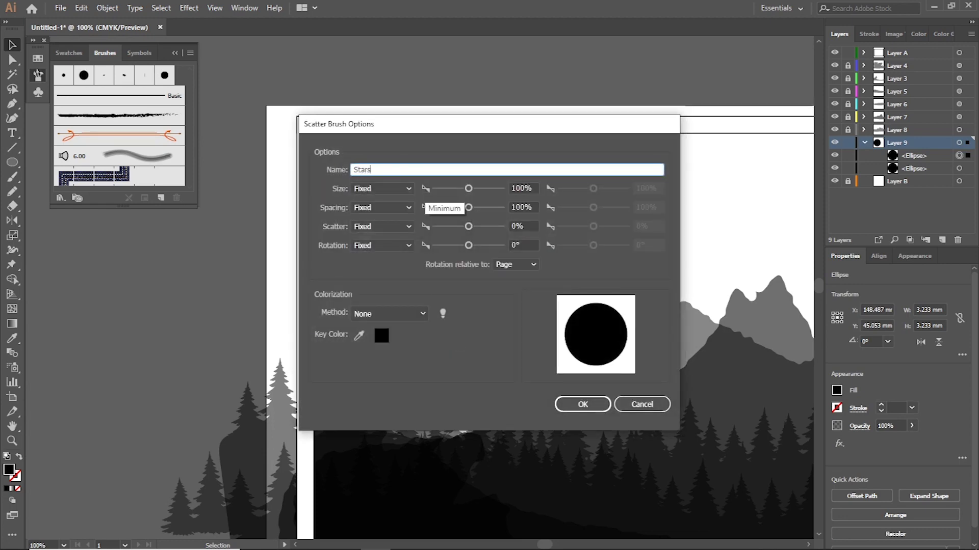
- Set the brush Size to Random from 50% to 100%
click(402, 189)
click(393, 213)
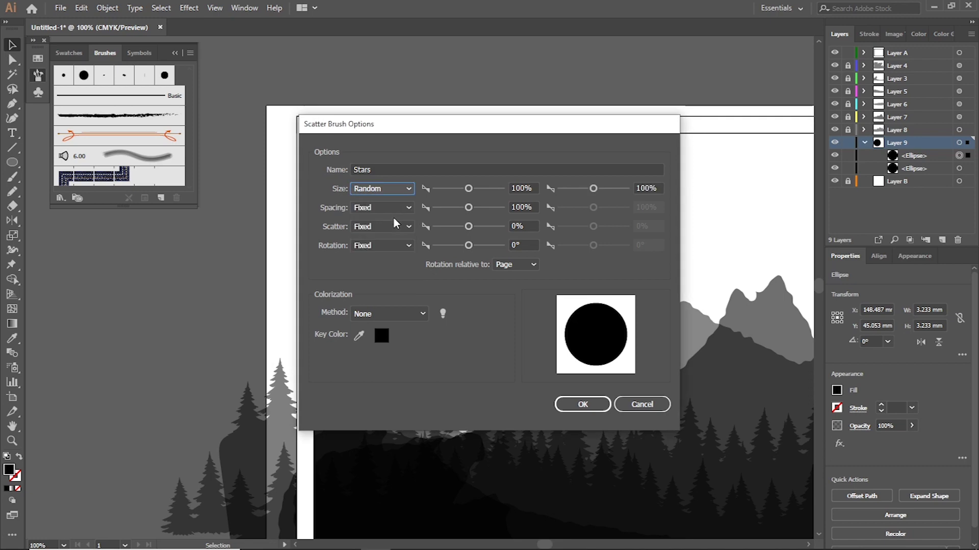
click(521, 188)
text(50)
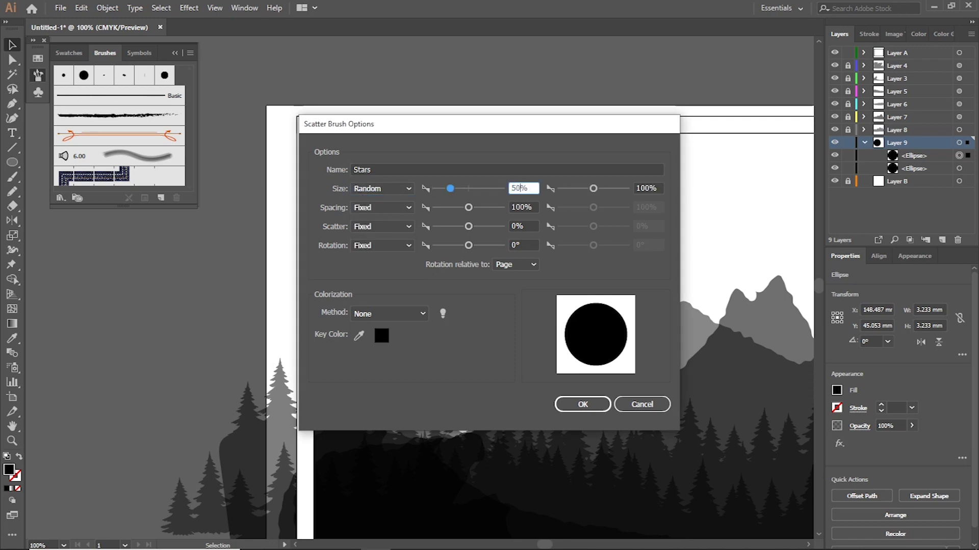
click(650, 187)
- Set the brush Spacing to Random from 500% to 1700%
click(394, 208)
click(393, 238)
double_click(523, 207)
text(500)
double_click(638, 206)
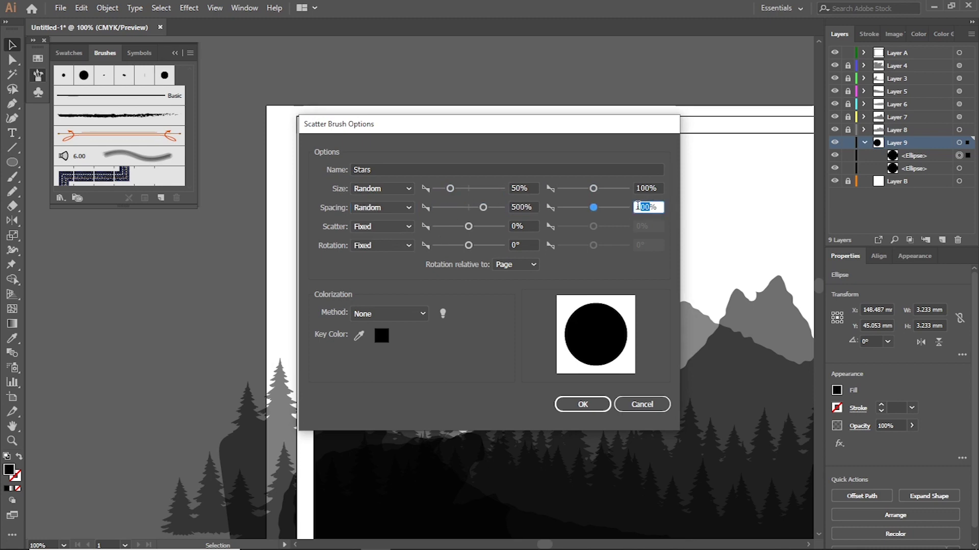
text(170)
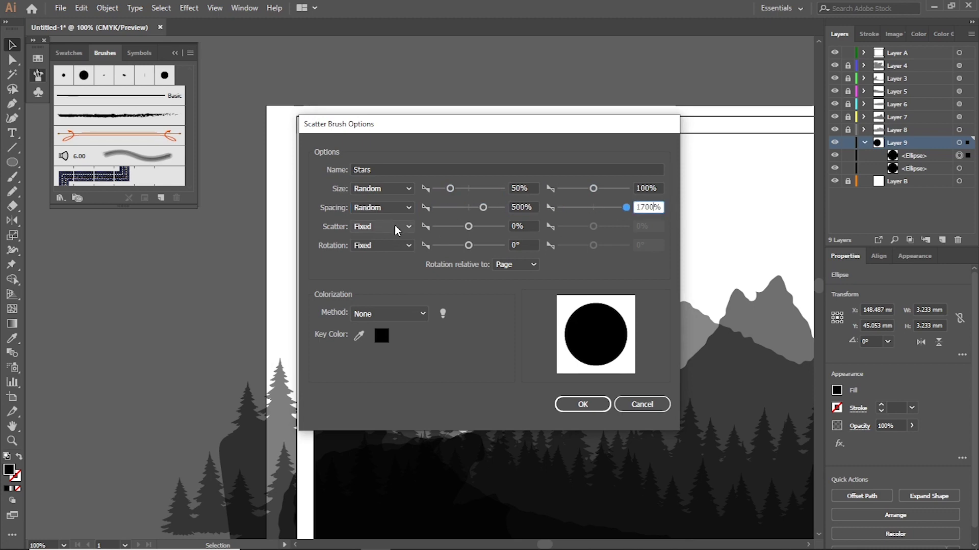
- Set Scatter to Random from -50% to 50% and confirm the brush
click(395, 229)
click(396, 251)
double_click(516, 226)
text(-50)
double_click(638, 225)
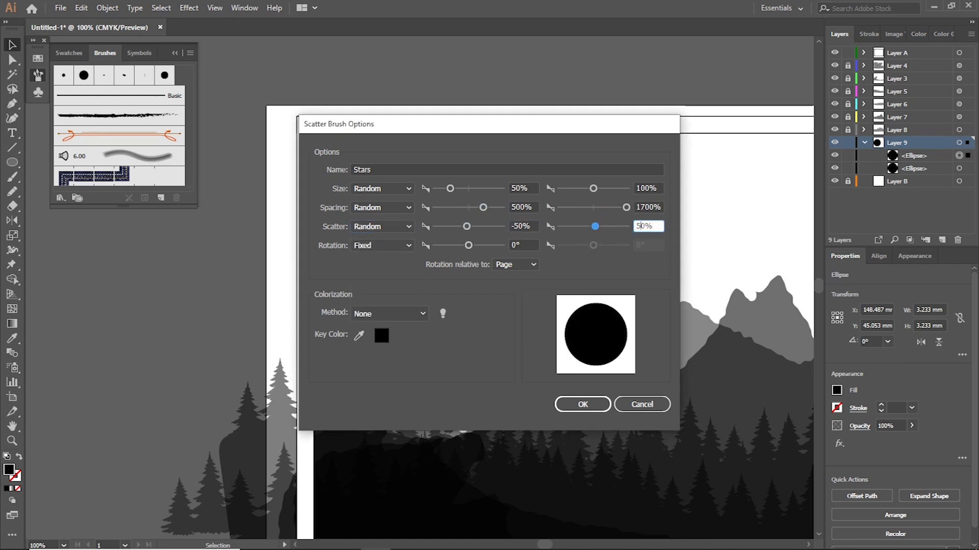
click(582, 404)
click(173, 53)
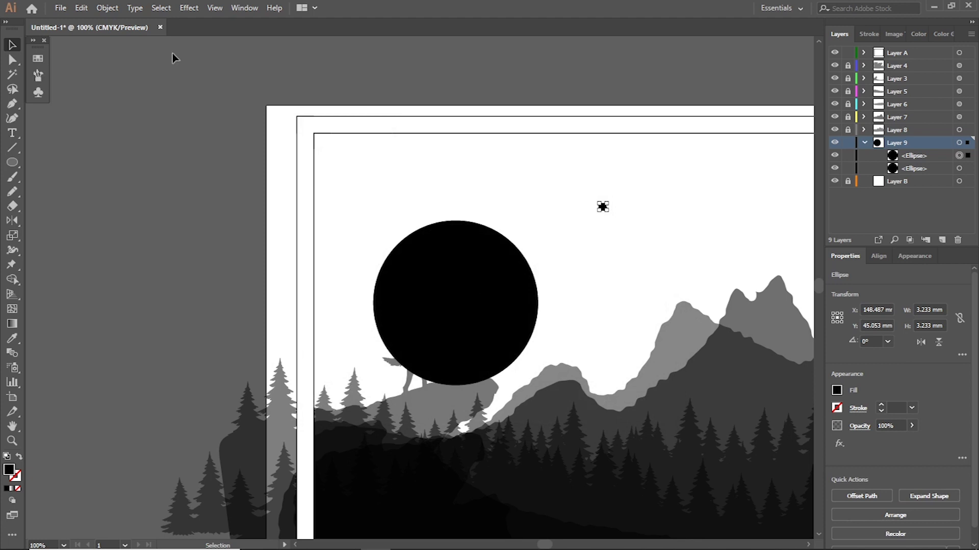
- Pick the Paintbrush tool, deselect the dot, and bring the whole sky into view
key(b)
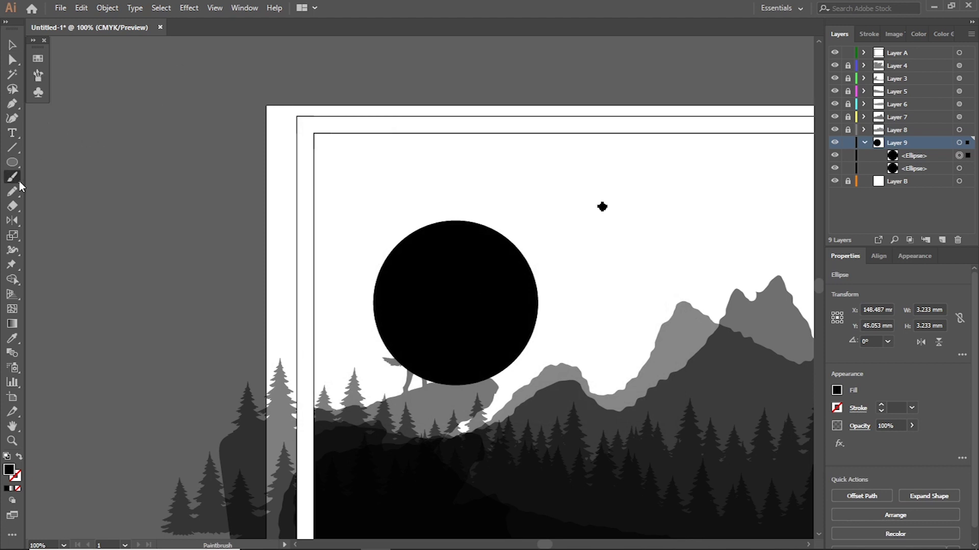
drag(20, 181, 61, 180)
click(62, 177)
click(13, 45)
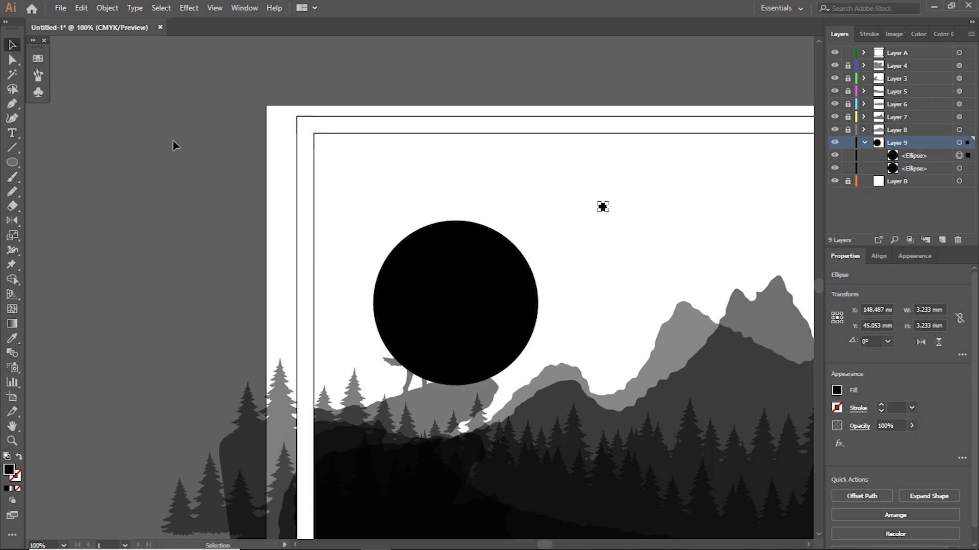
click(210, 190)
key(b)
drag(573, 173, 403, 154)
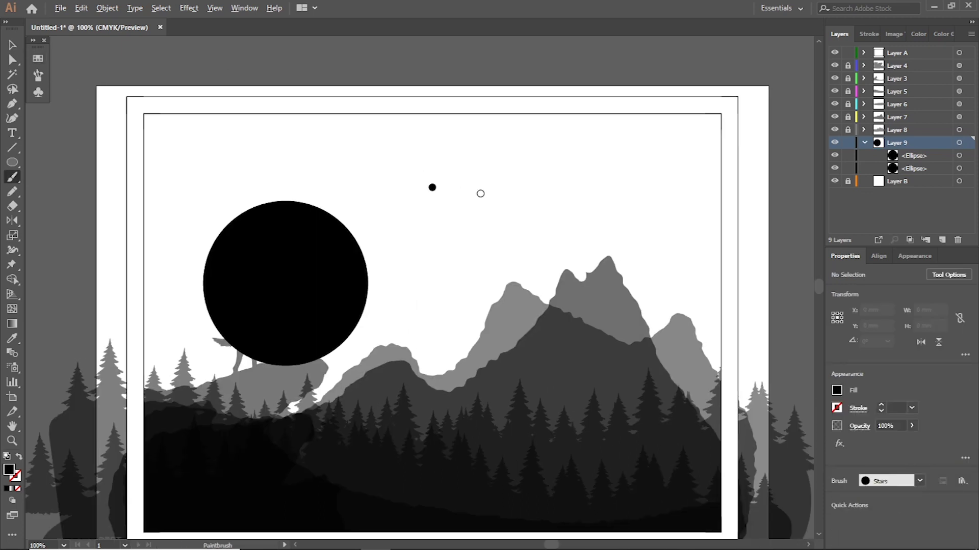
scroll(480, 193, up, 1)
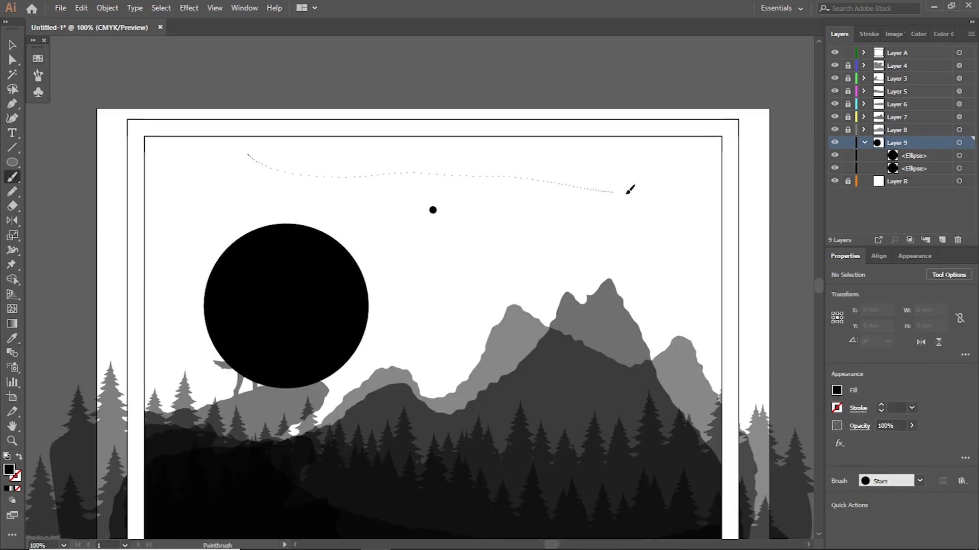
- Try a star trail, undo it, and hide the mountain and tree layers
drag(616, 192, 653, 199)
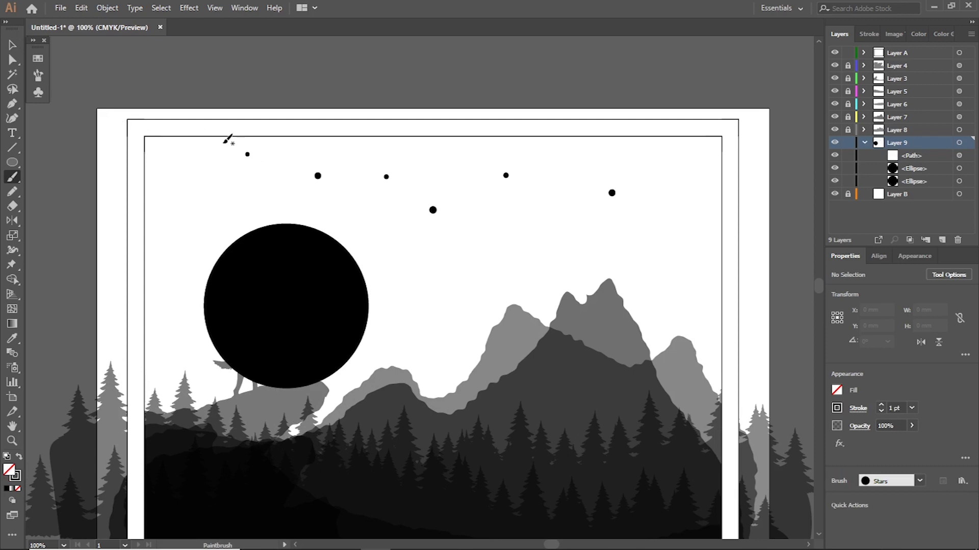
key(ctrl+z)
scroll(661, 312, down, 2)
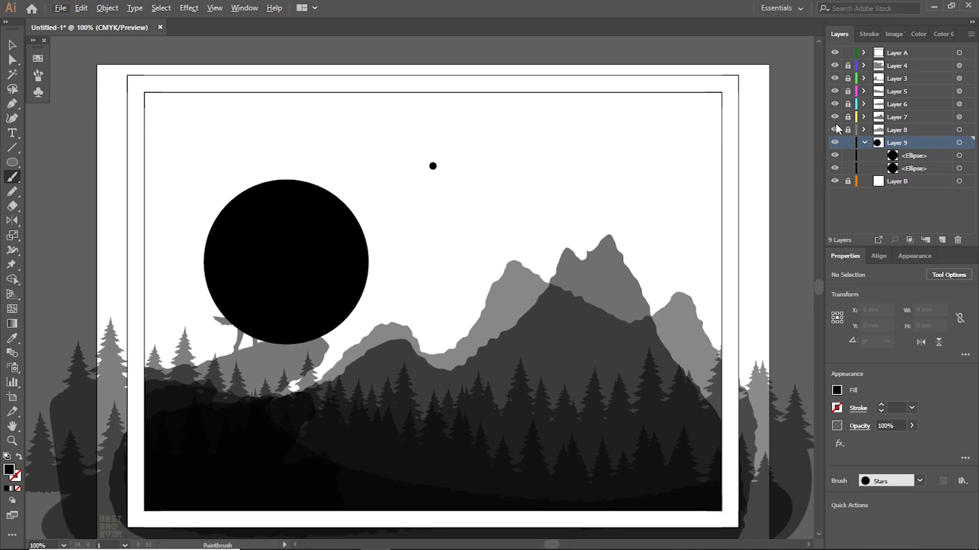
drag(835, 129, 834, 66)
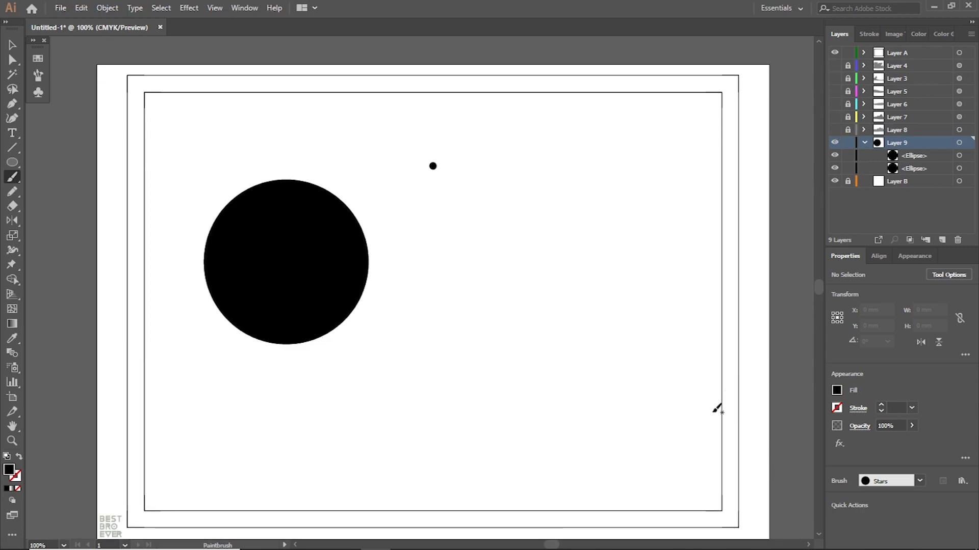
- Paint looping Stars-brush trails across the sky, undoing unsatisfactory strokes
drag(711, 380, 563, 245)
mouse_move(623, 148)
mouse_down()
mouse_move(338, 124)
mouse_move(339, 157)
mouse_move(173, 247)
mouse_up()
drag(192, 320, 496, 362)
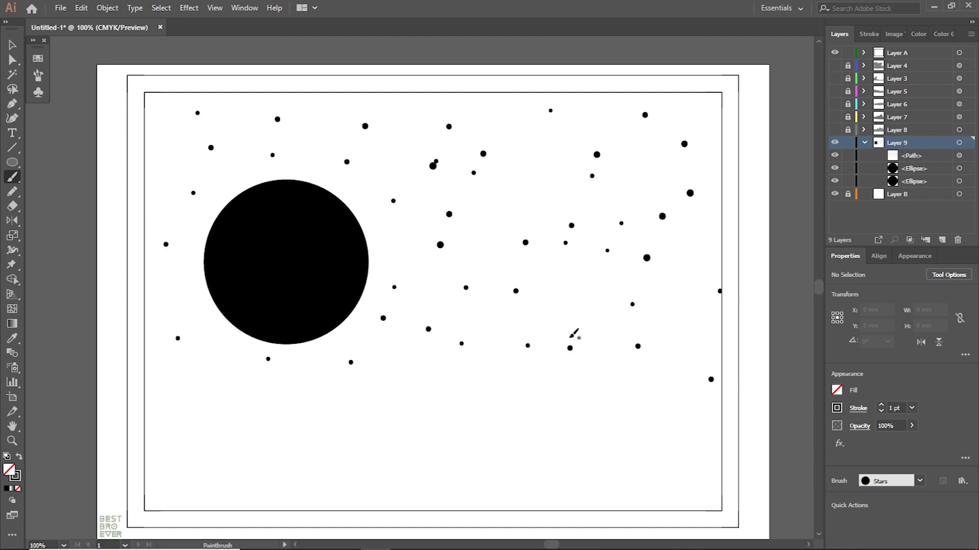
key(ctrl+z)
mouse_move(709, 357)
mouse_down()
mouse_move(620, 321)
mouse_move(415, 114)
mouse_move(246, 97)
mouse_move(184, 336)
mouse_up()
key(ctrl+z)
- Paint the final scattered star trails along the top and lower sky
mouse_move(161, 112)
mouse_down()
mouse_move(380, 168)
mouse_move(629, 274)
mouse_move(678, 350)
mouse_move(197, 382)
mouse_up()
key(ctrl+z)
mouse_move(708, 115)
mouse_down()
mouse_move(319, 114)
mouse_move(638, 197)
mouse_move(712, 270)
mouse_up()
drag(592, 344, 697, 326)
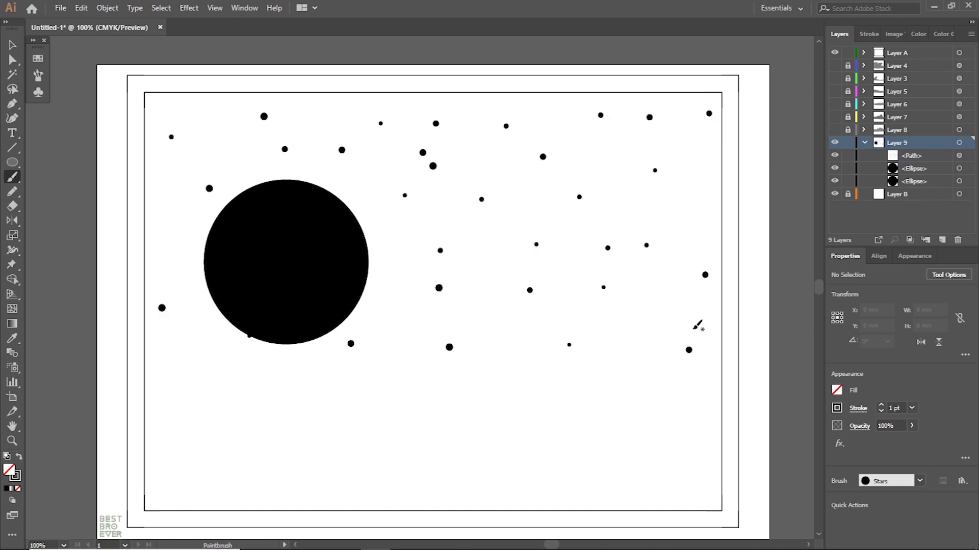
click(35, 45)
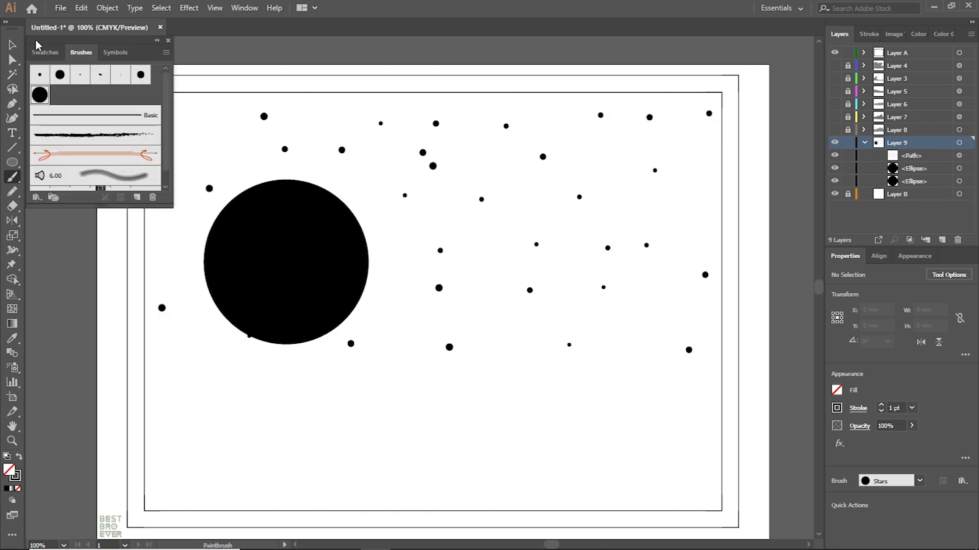
- Set the Stars brush to size up to 90% and scatter ±70%, applied to existing strokes
double_click(44, 96)
click(519, 189)
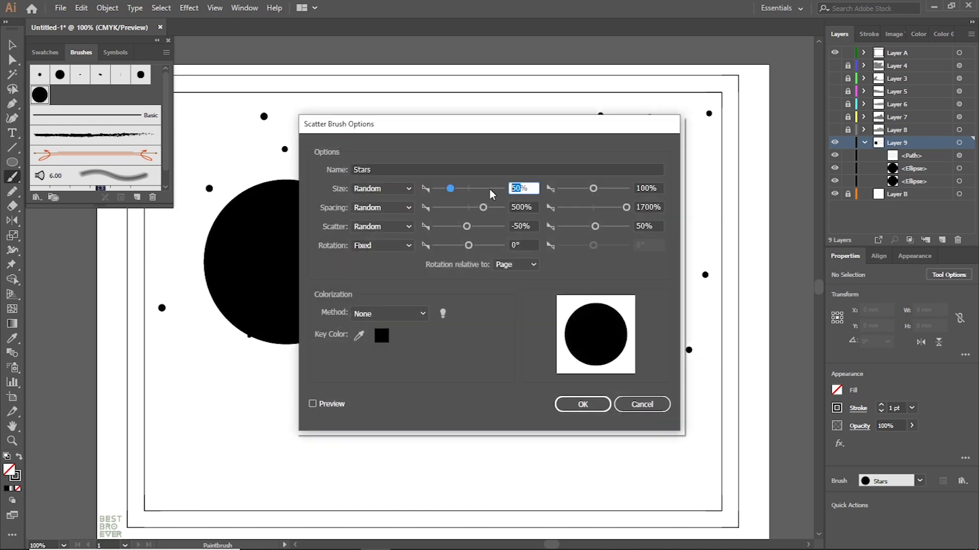
click(645, 187)
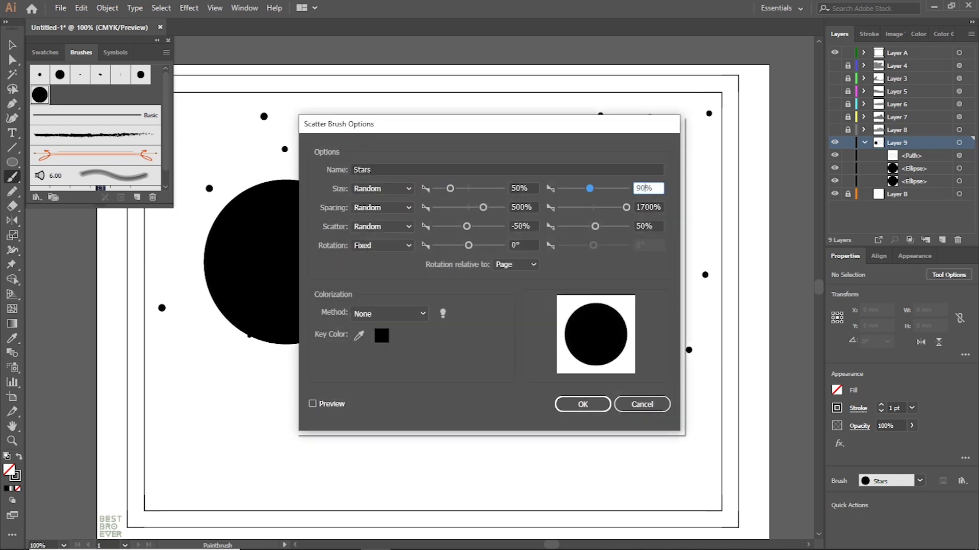
click(520, 226)
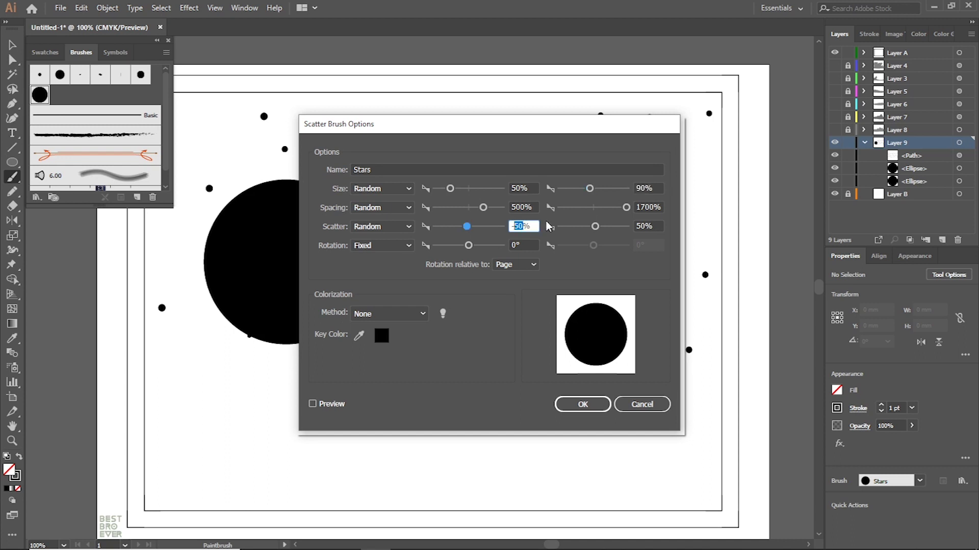
text(-70)
click(640, 226)
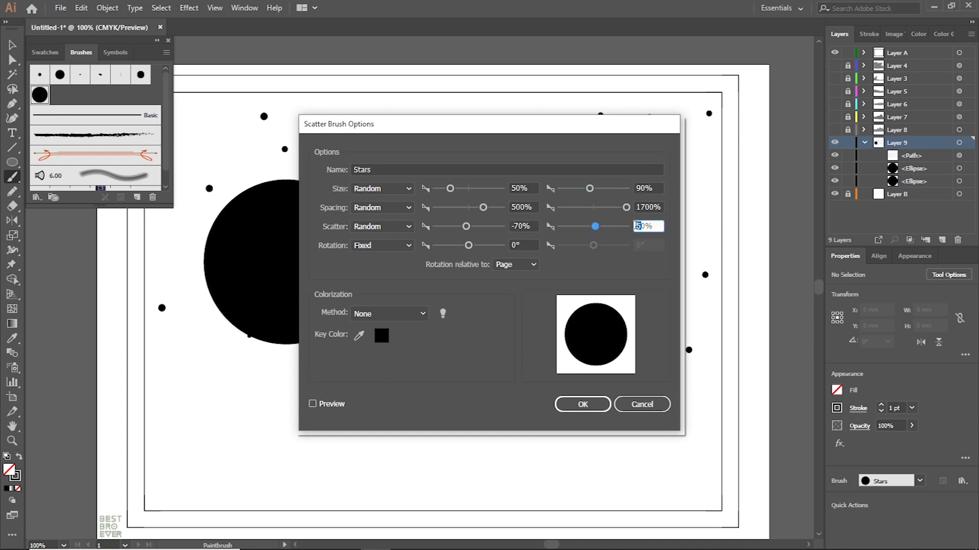
text(70)
click(586, 405)
click(497, 295)
scroll(503, 295, down, 2)
scroll(508, 293, up, 1)
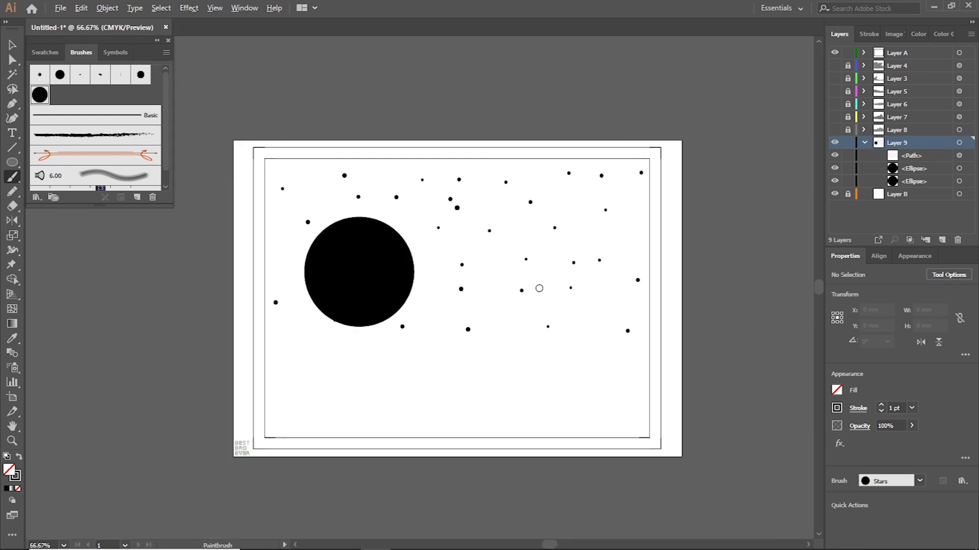
- Widen the Stars brush spacing to 700% and apply it to existing strokes
double_click(48, 96)
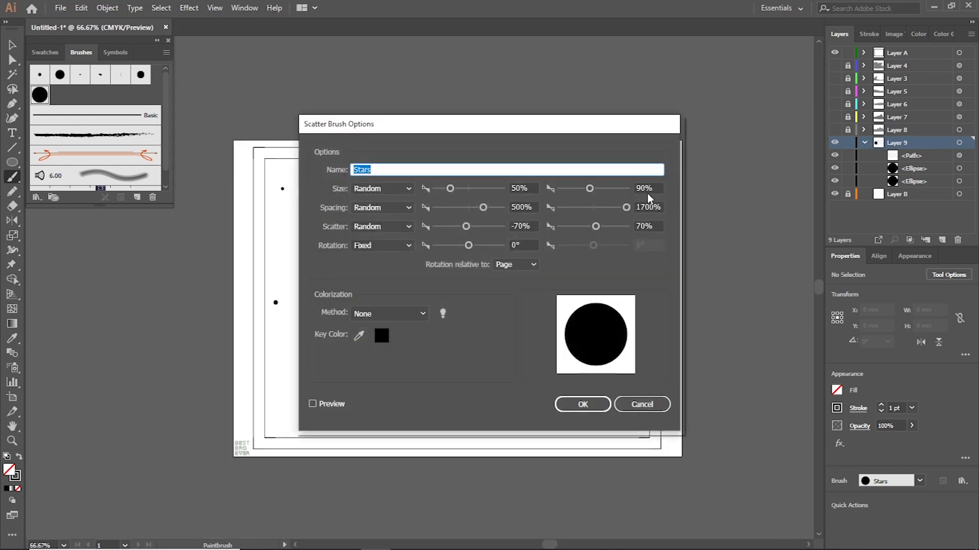
double_click(525, 207)
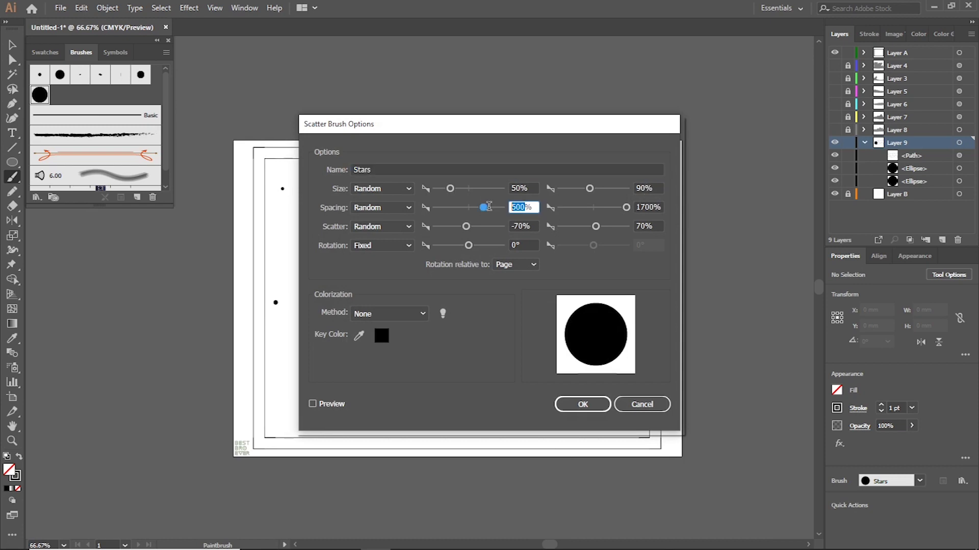
text(700)
click(595, 404)
click(492, 299)
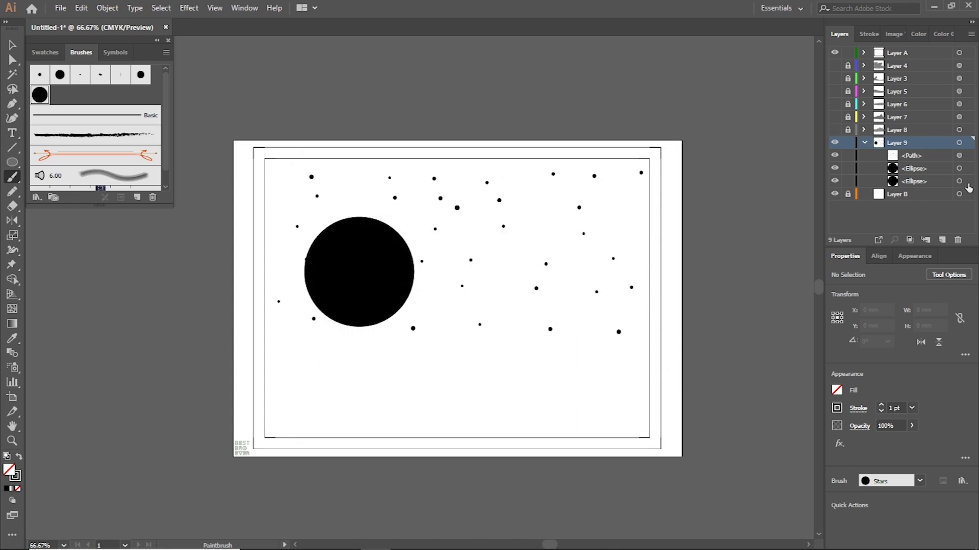
- Delete the old star path and paint a new looping star trail across the sky
click(958, 156)
key(Delete)
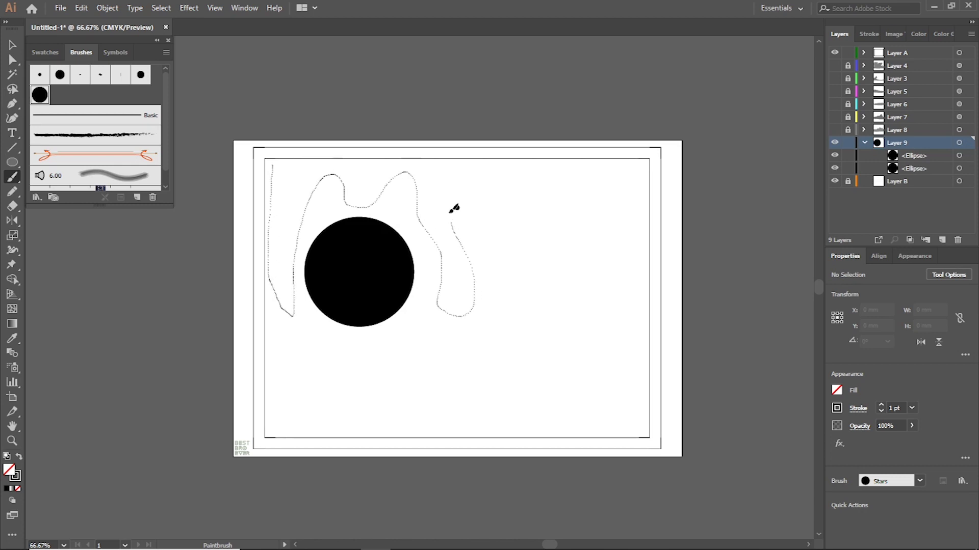
drag(623, 320, 623, 313)
- Turn the mountain and tree layers (Layers 3–8) back on and close the brushes library
drag(835, 129, 834, 71)
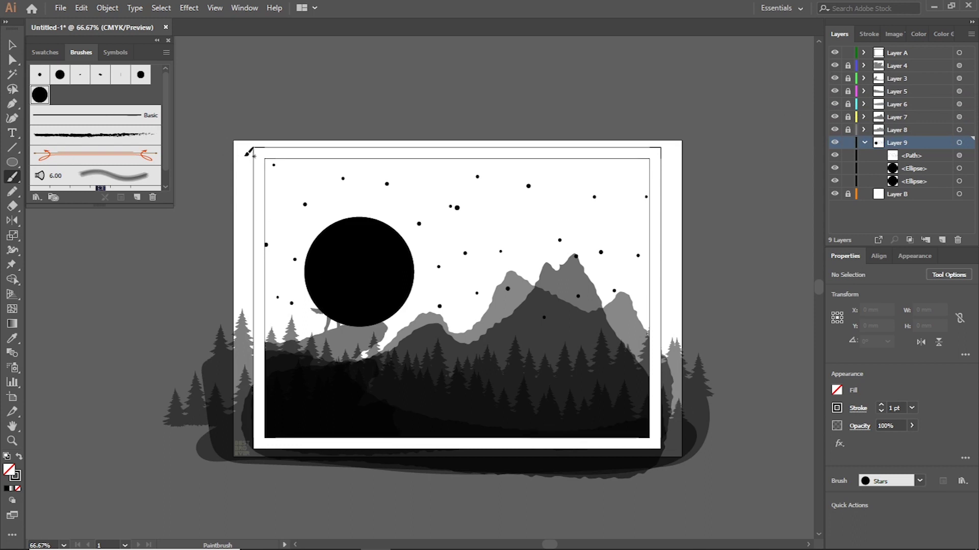
click(941, 161)
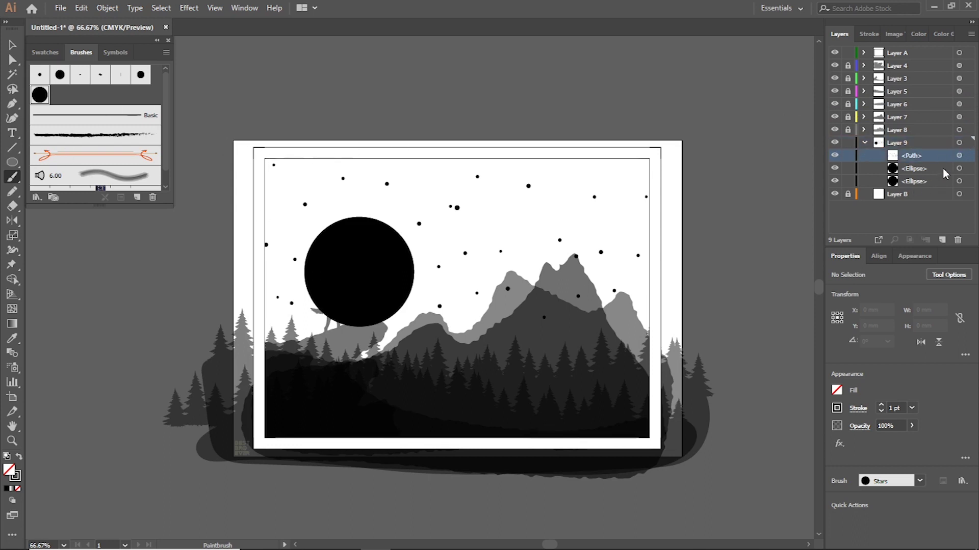
click(959, 155)
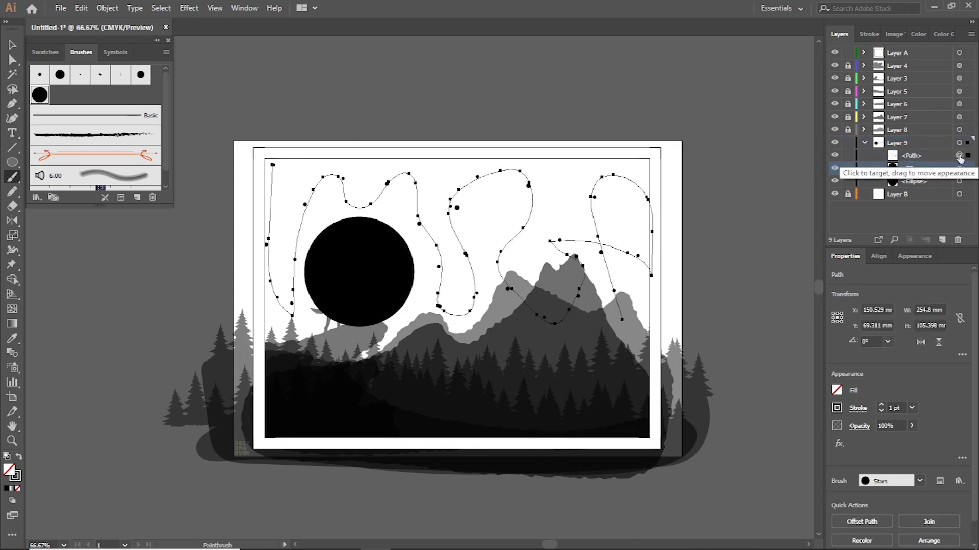
click(941, 182)
click(940, 158)
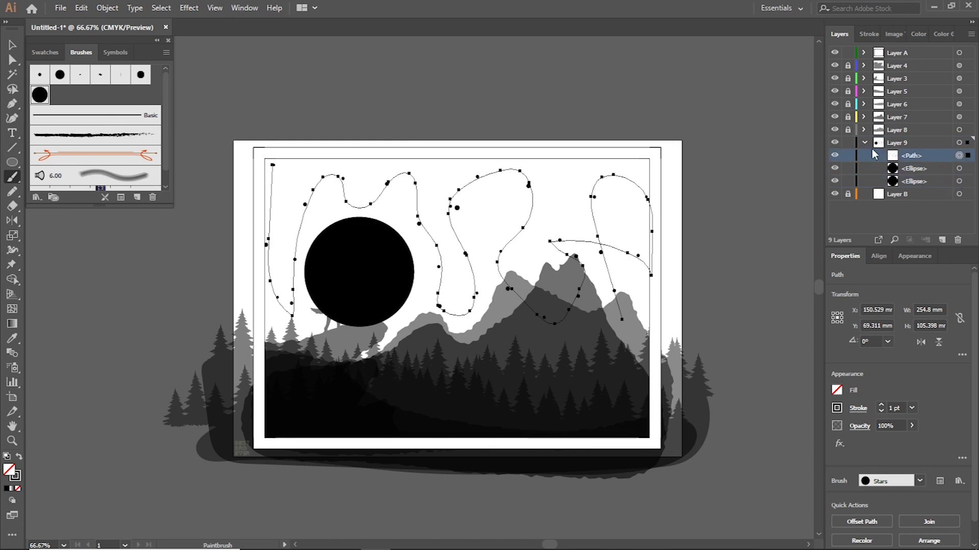
click(13, 47)
key(ctrl+shift+a)
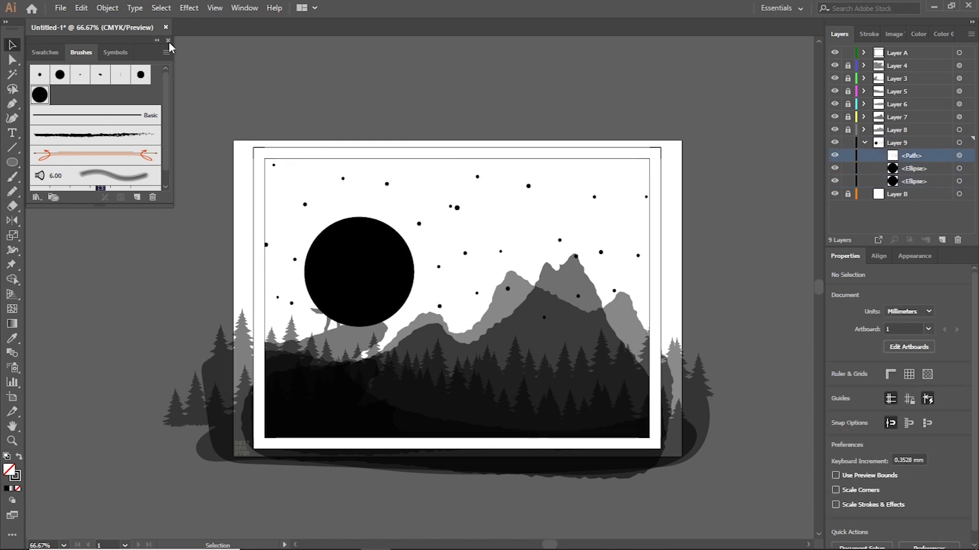
click(168, 41)
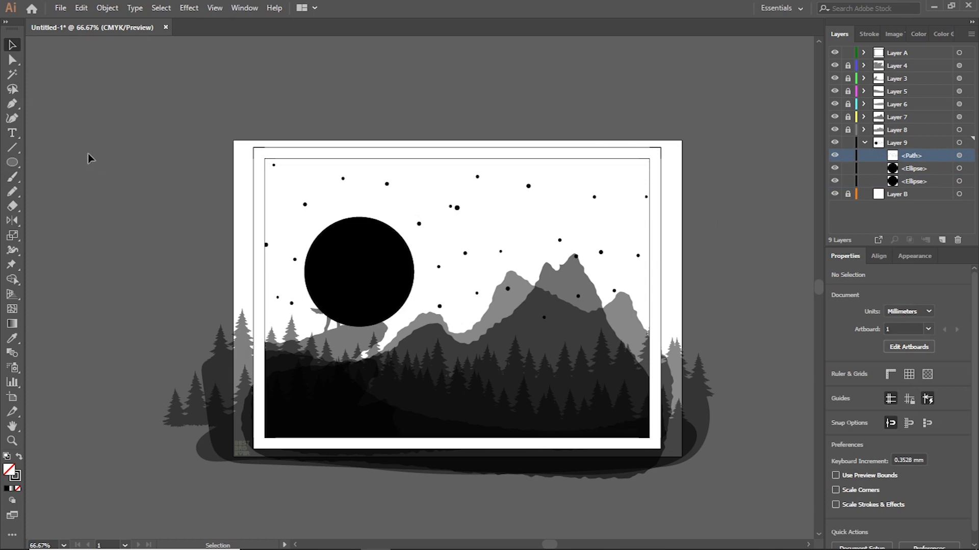
click(12, 148)
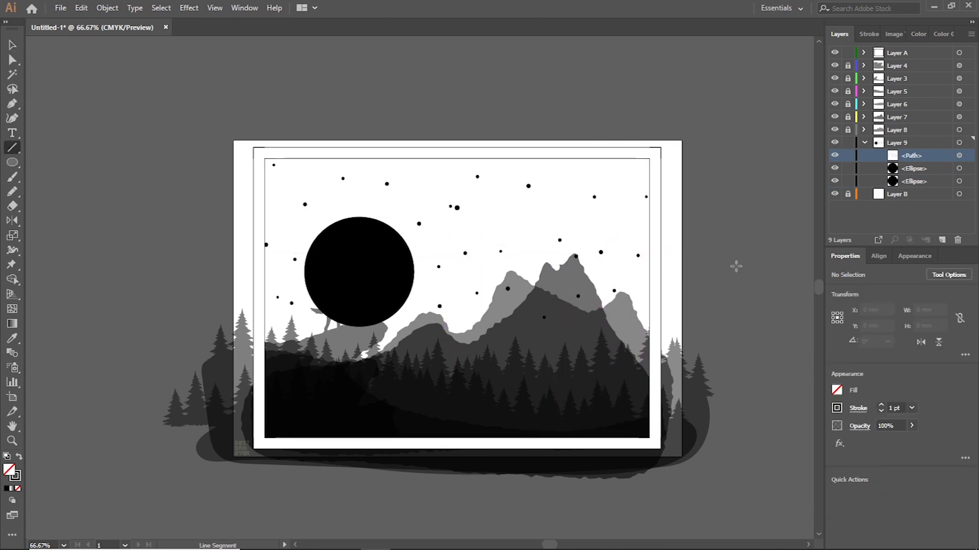
- Draw a straight line on Layer 9, angling its end down toward the mountains
click(905, 143)
drag(483, 217, 567, 226)
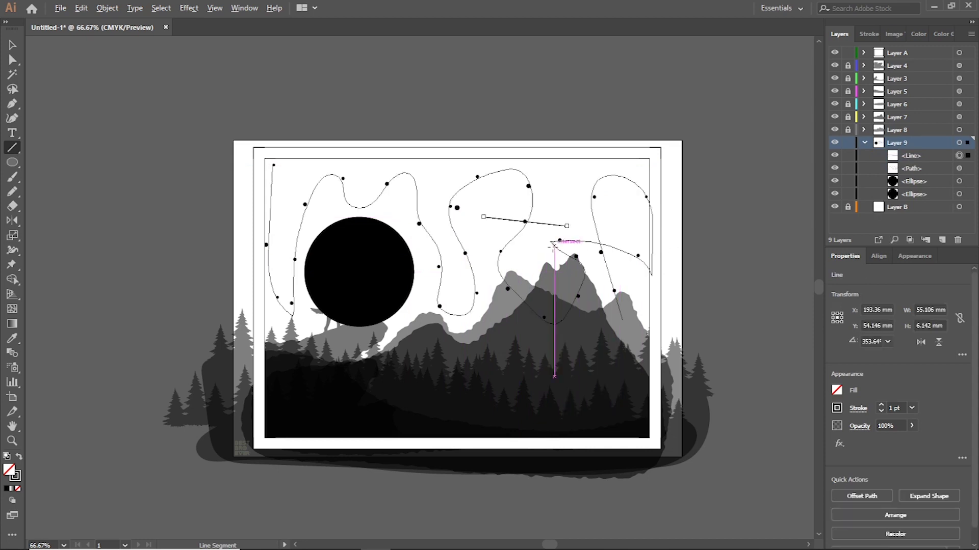
scroll(554, 248, up, 3)
scroll(550, 258, down, 2)
key(v)
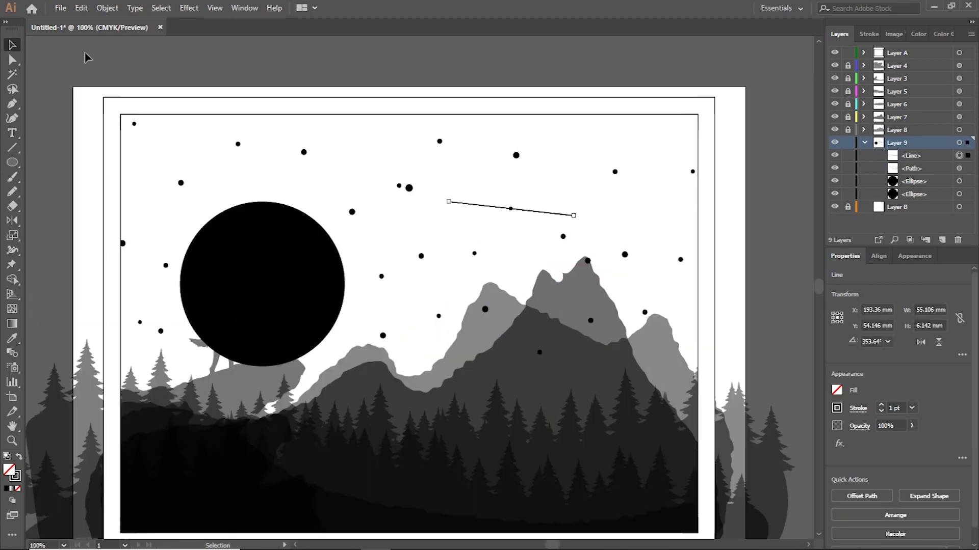
click(13, 62)
drag(566, 217, 544, 245)
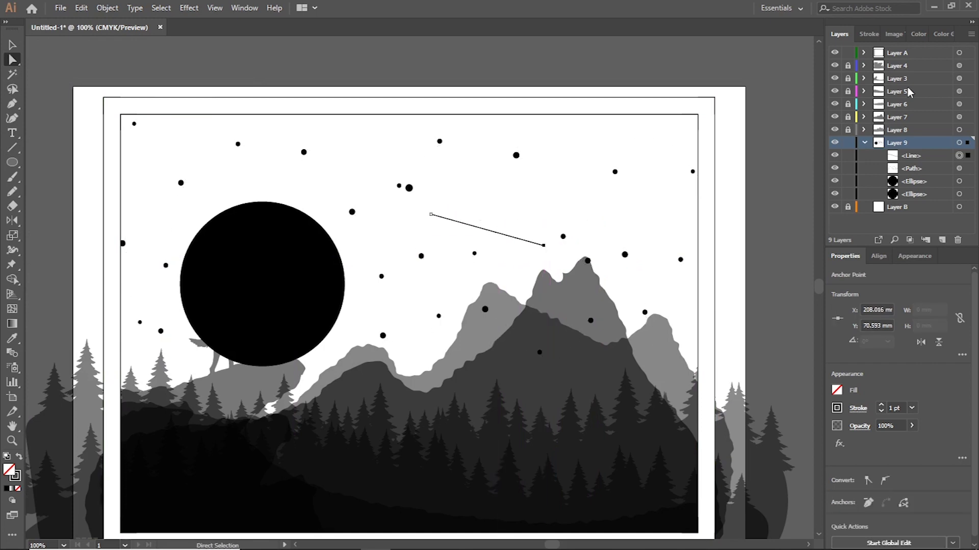
- Give the line round caps and widen its right end into a taper
click(869, 34)
click(886, 69)
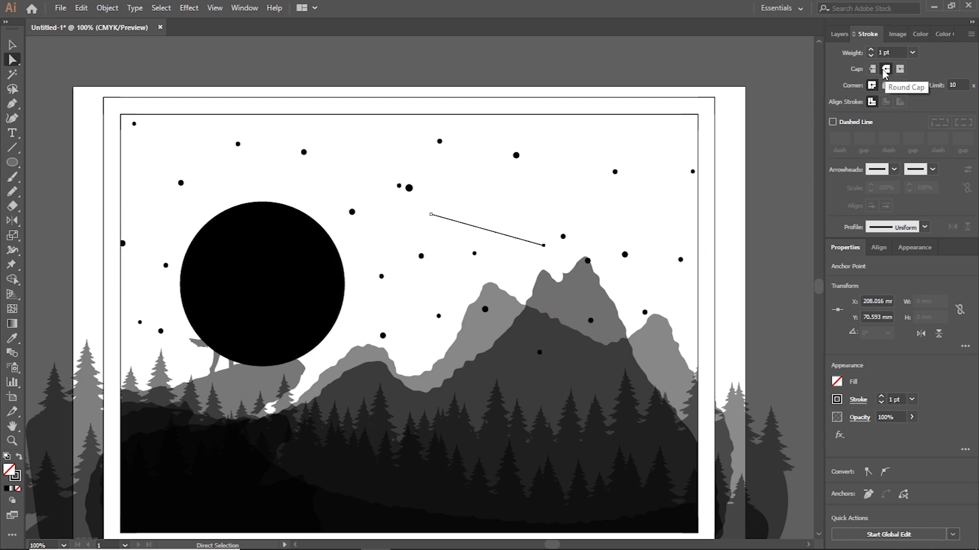
scroll(571, 255, up, 3)
scroll(563, 256, up, 5)
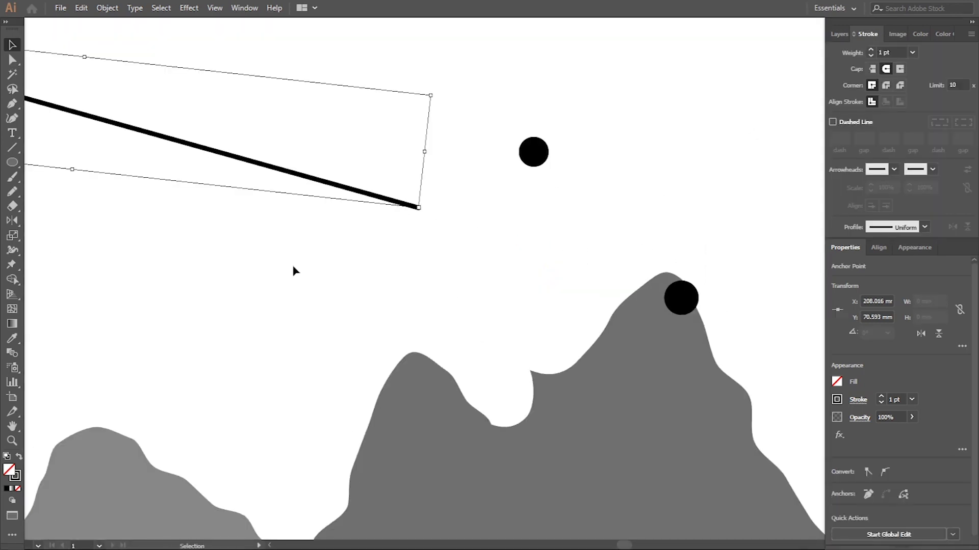
scroll(334, 265, down, 3)
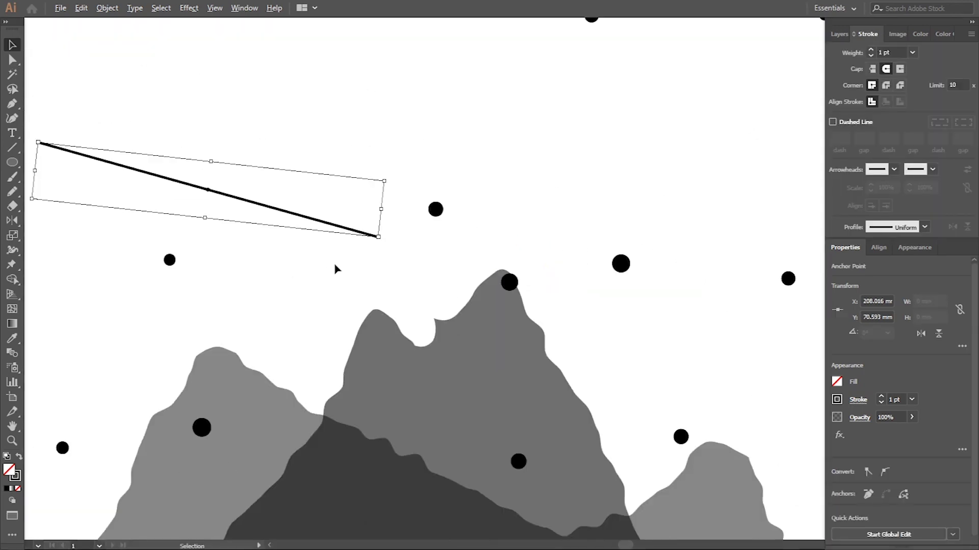
click(12, 251)
drag(380, 241, 388, 242)
- Shorten the shooting-star line by moving its left anchor to the right
scroll(415, 275, down, 3)
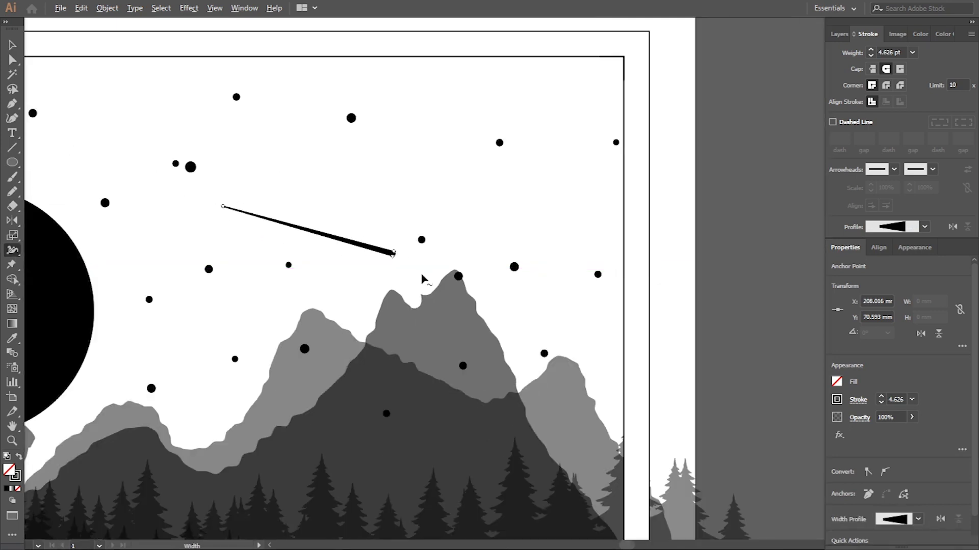
drag(120, 159, 288, 161)
key(v)
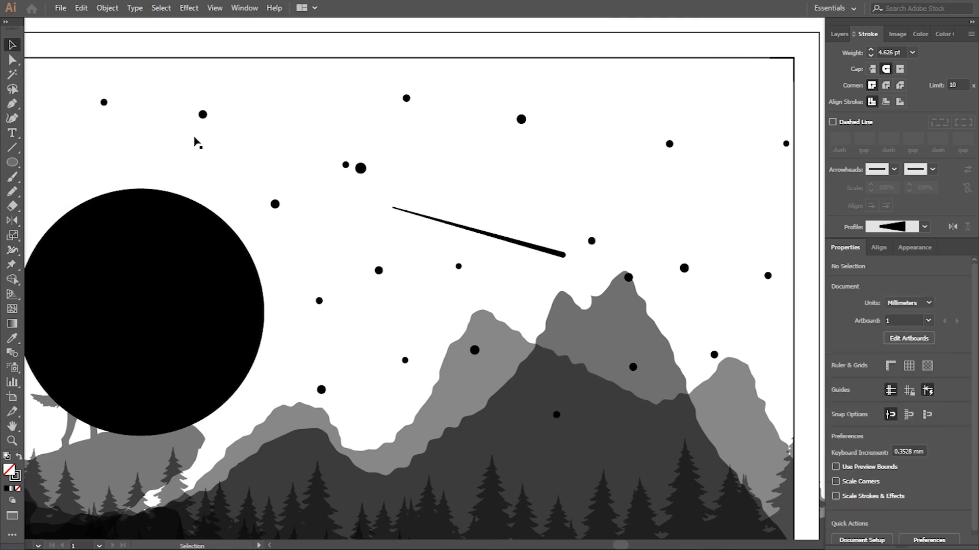
click(175, 138)
key(ctrl+0)
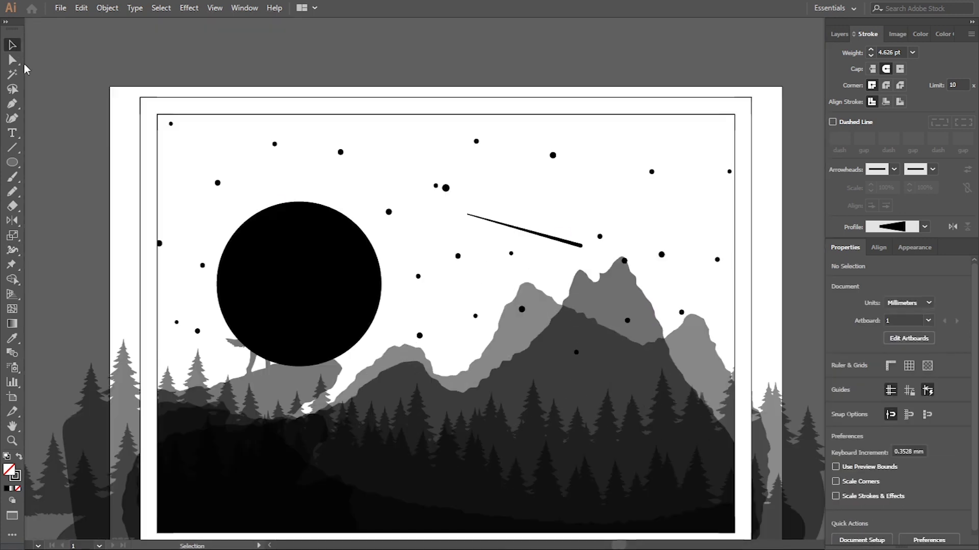
key(a)
click(582, 246)
scroll(505, 250, up, 2)
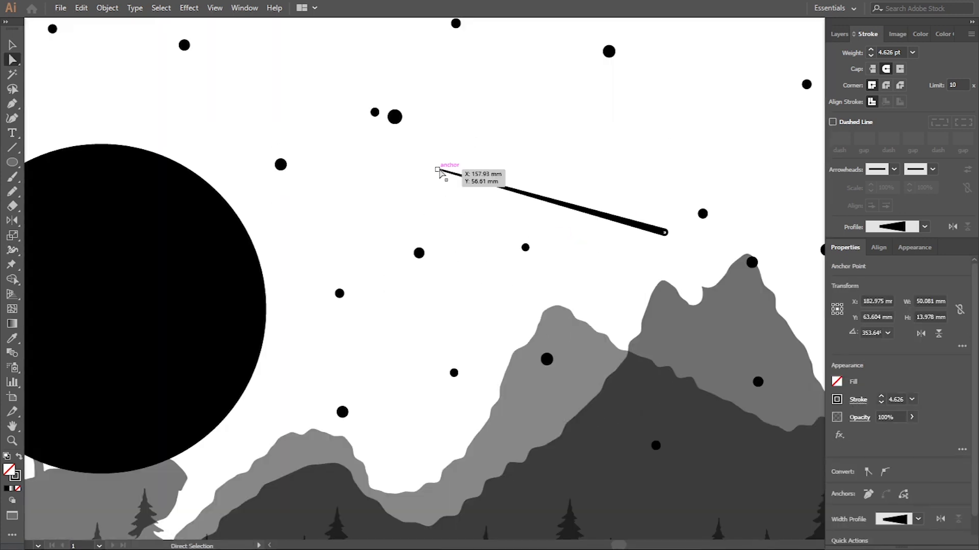
drag(439, 172, 499, 173)
key(ctrl+0)
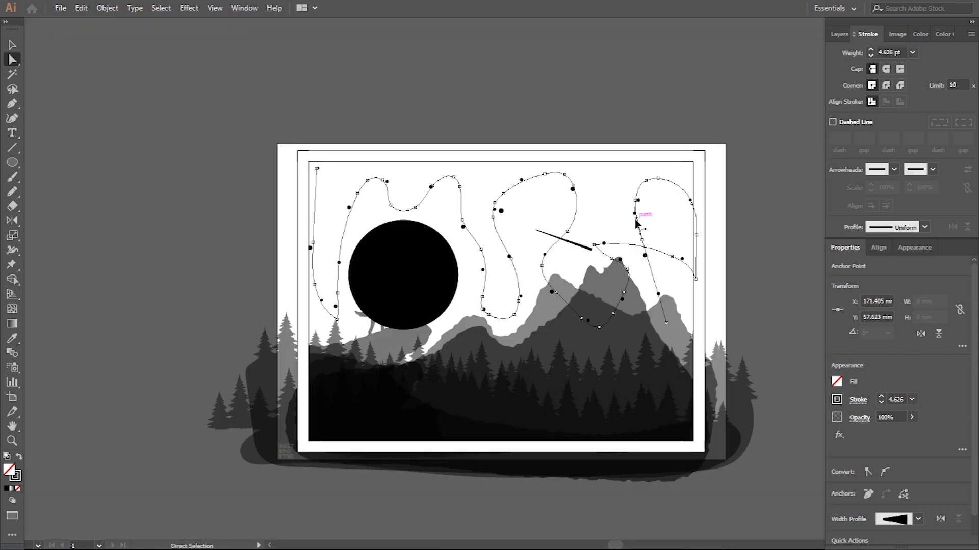
click(611, 207)
- Extend the shooting-star line further to the lower right, then select Layer 9's contents
key(v)
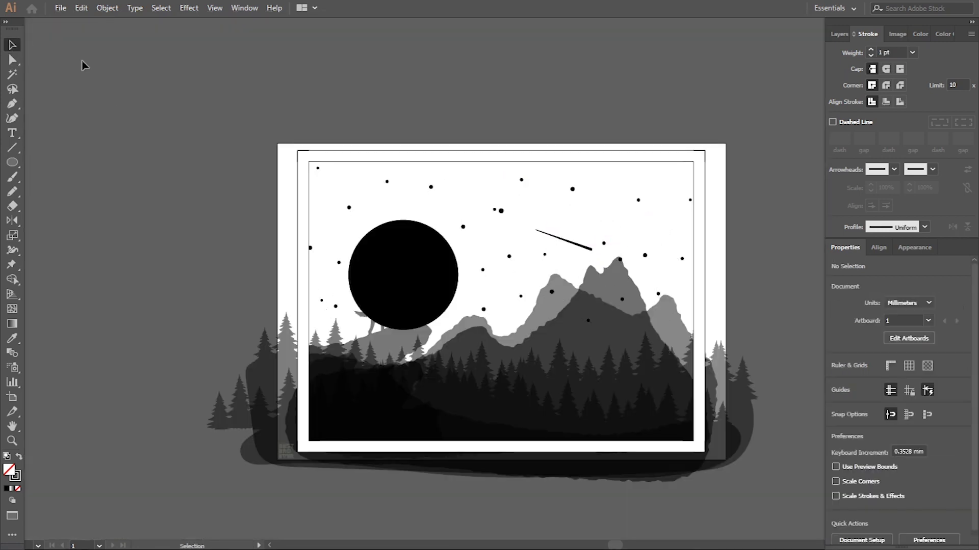
click(586, 248)
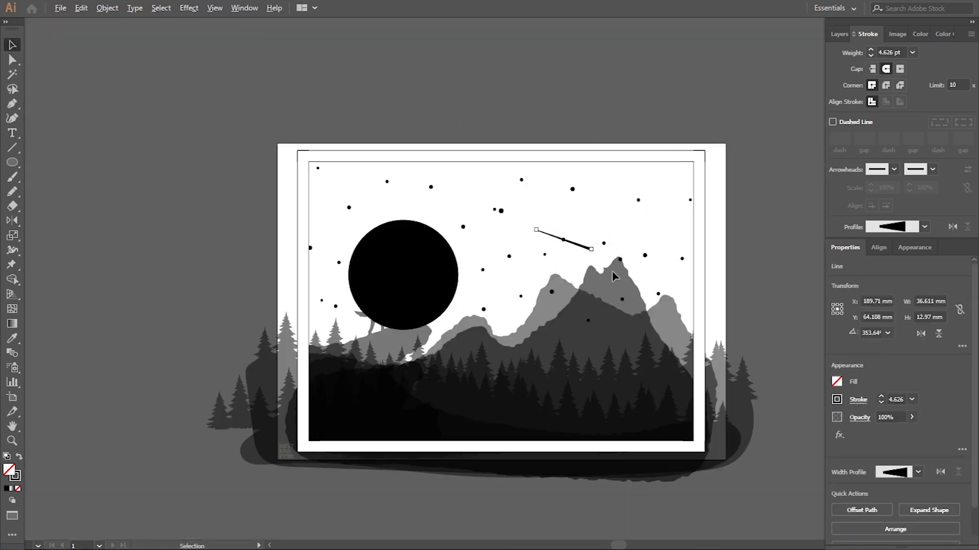
scroll(581, 245, up, 1)
scroll(566, 229, up, 1)
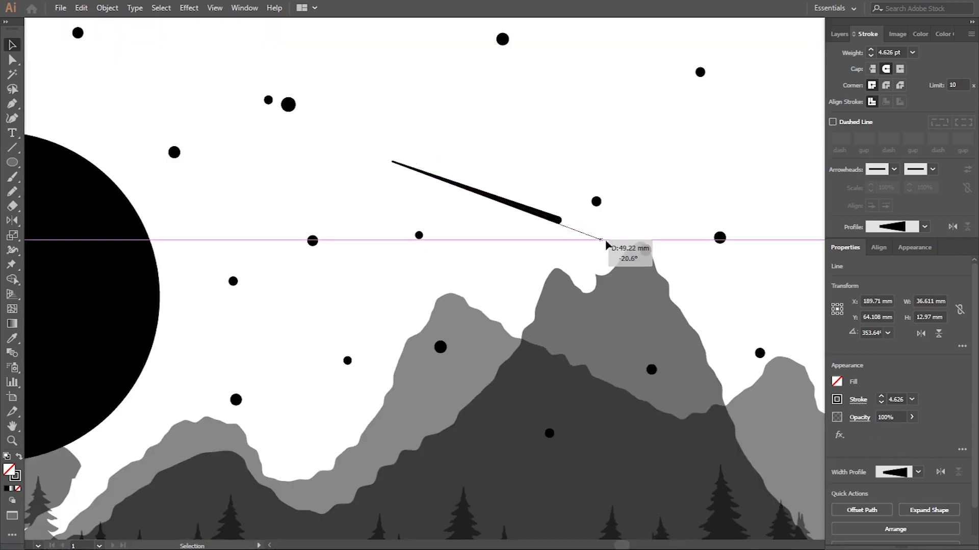
drag(559, 222, 704, 277)
scroll(738, 193, down, 3)
click(736, 114)
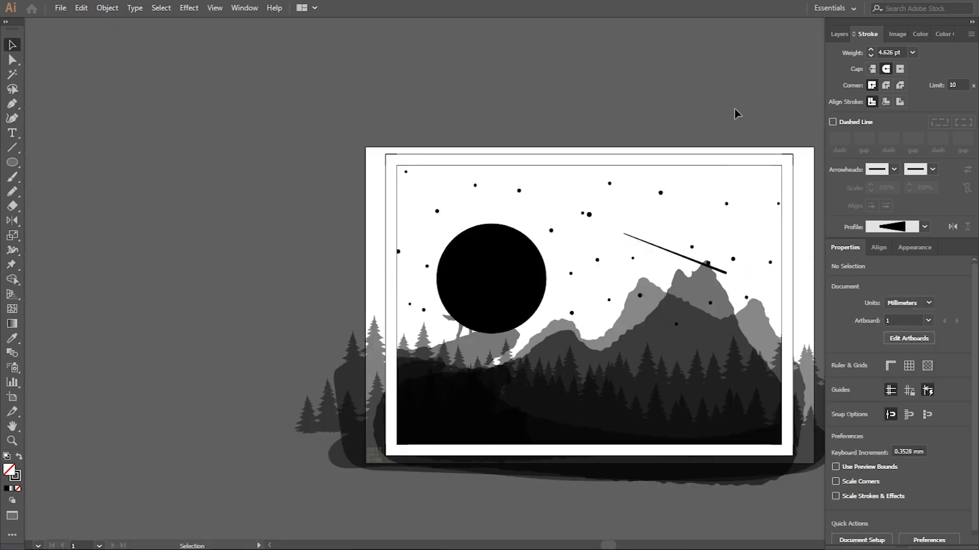
scroll(745, 268, up, 1)
scroll(734, 278, up, 2)
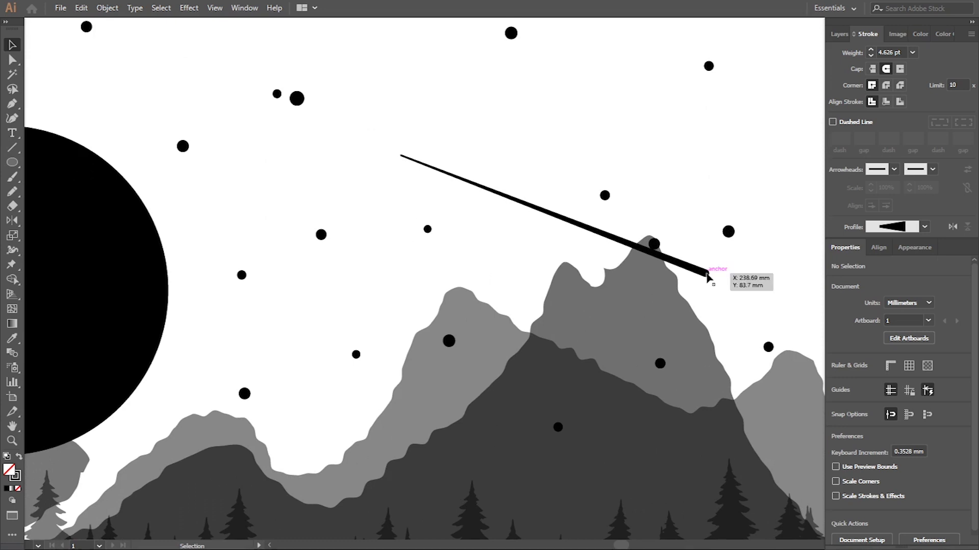
click(698, 275)
key(ctrl+0)
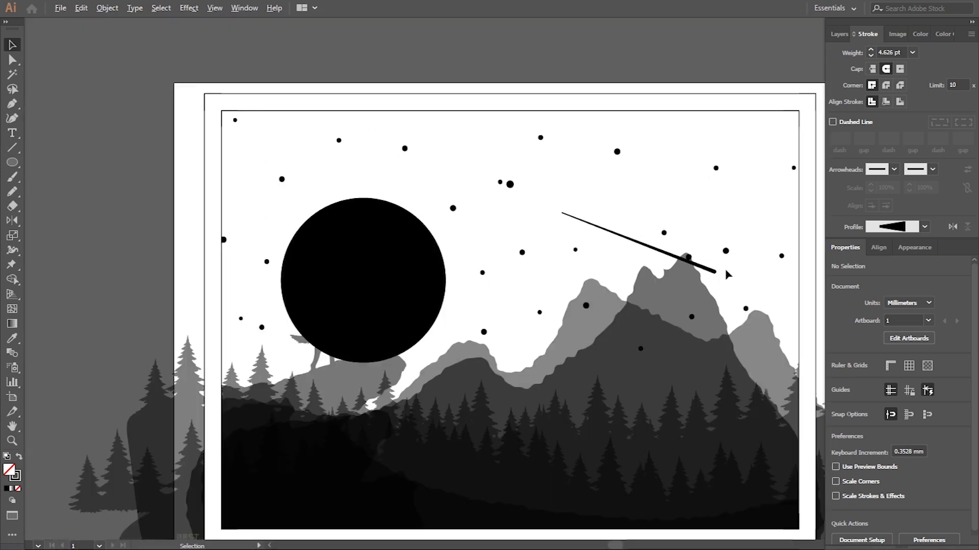
click(839, 33)
click(960, 143)
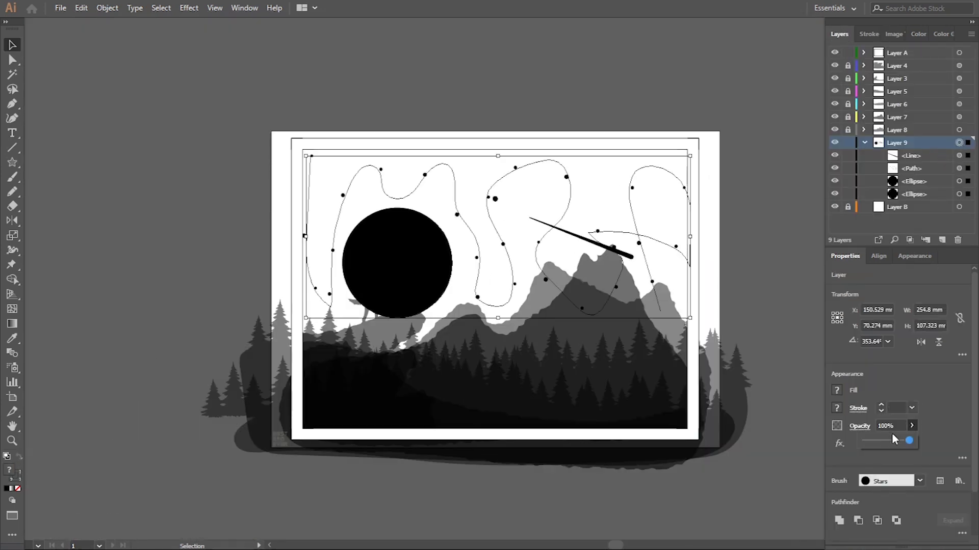
- Set Layer 9's opacity to 51% and move the streak up and right
drag(893, 439, 888, 442)
key(Return)
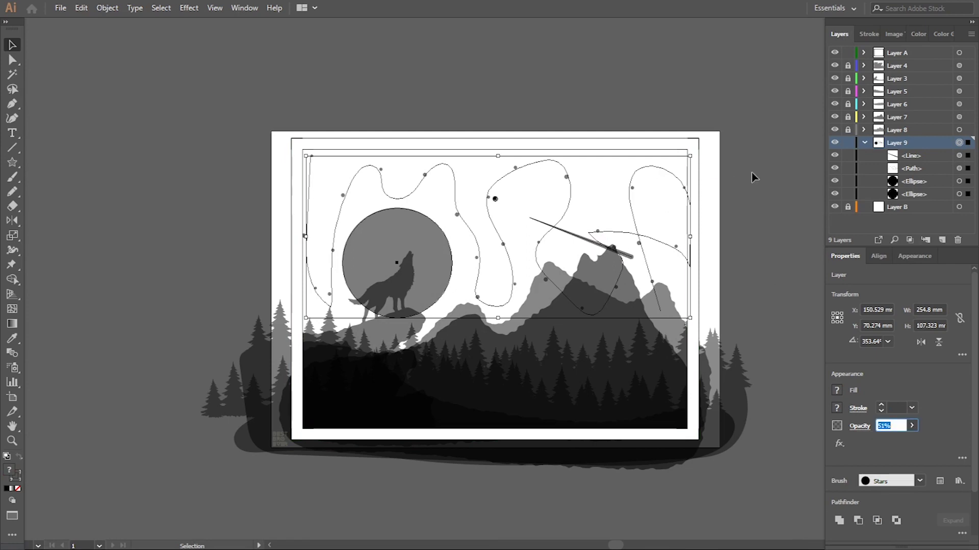
click(708, 235)
drag(580, 241, 591, 216)
- Pull the streak's left end further left and narrow the taper at its right end
click(12, 60)
mouse_move(538, 188)
mouse_down()
mouse_move(526, 195)
mouse_move(575, 211)
mouse_up()
click(12, 46)
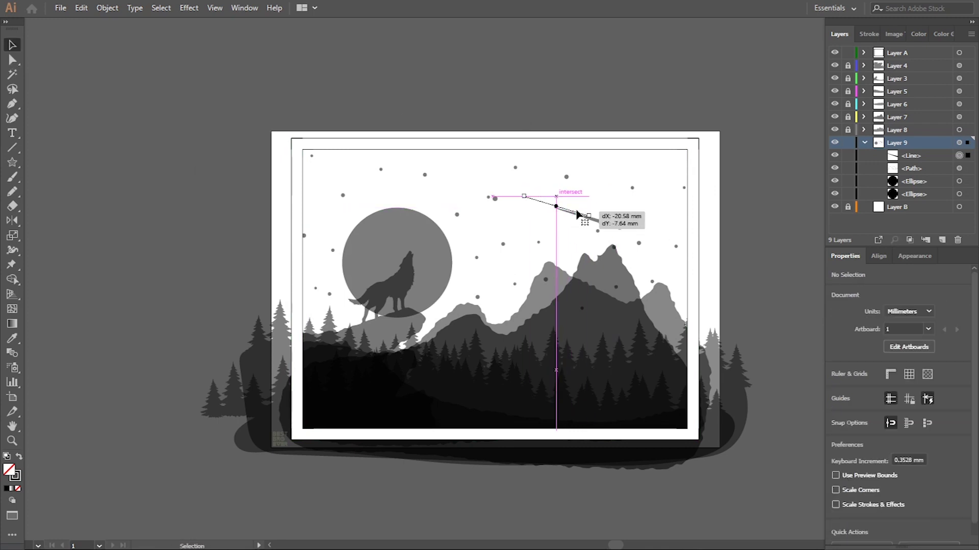
scroll(599, 218, up, 3)
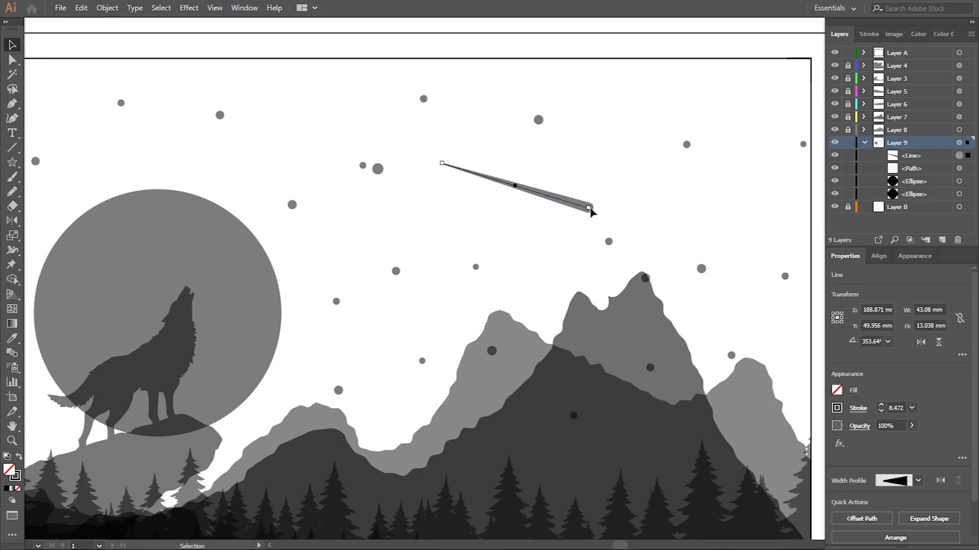
click(13, 250)
drag(590, 211, 592, 210)
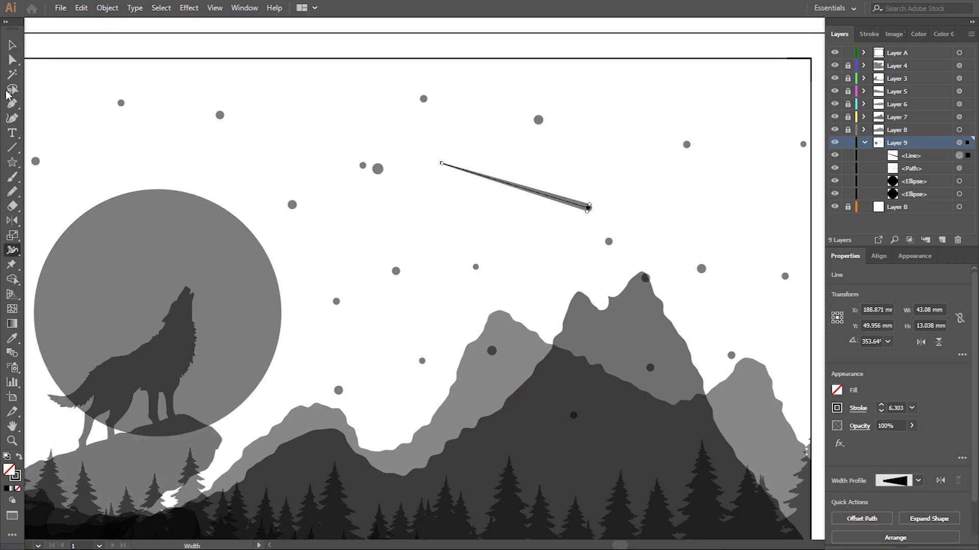
click(12, 44)
click(498, 225)
- Duplicate the streak into a shorter second shooting star lower in the sky, repositioning both
click(560, 199)
scroll(604, 242, down, 2)
drag(572, 217, 683, 240)
drag(634, 219, 710, 253)
click(527, 200)
drag(494, 188, 510, 193)
drag(694, 235, 700, 301)
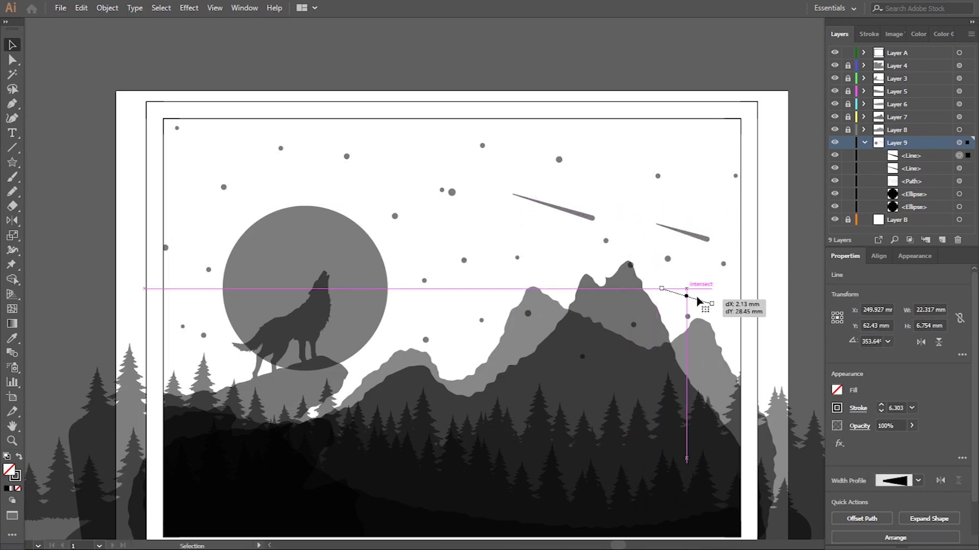
drag(581, 216, 632, 219)
- Copy a third streak further left and select all three shooting stars
click(681, 203)
click(662, 284)
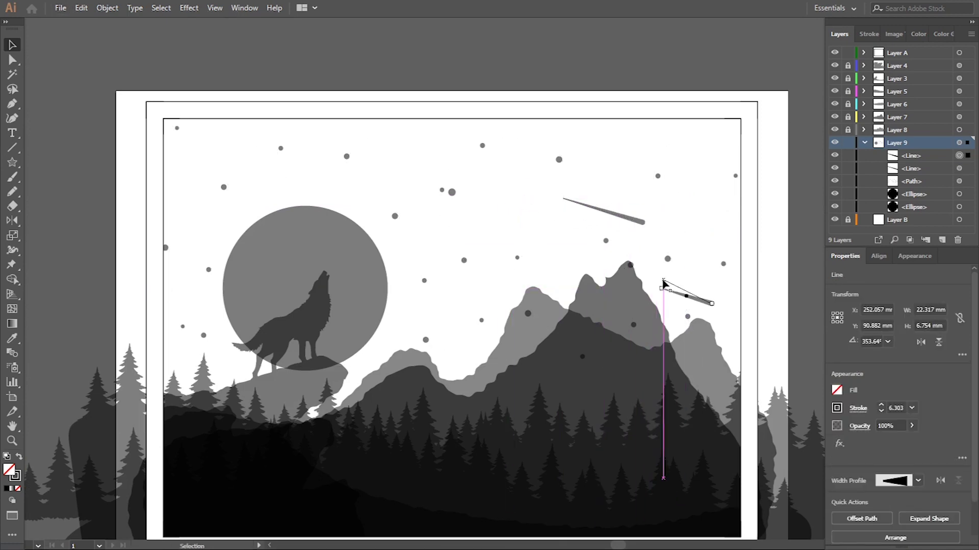
click(643, 220)
scroll(660, 239, down, 2)
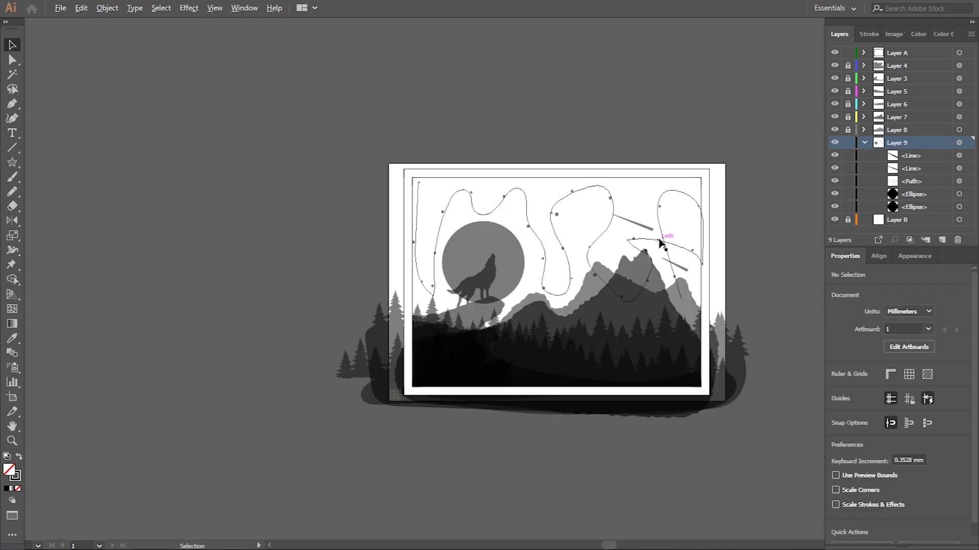
click(629, 221)
mouse_move(629, 220)
mouse_down()
mouse_move(531, 207)
mouse_move(508, 234)
mouse_up()
click(607, 114)
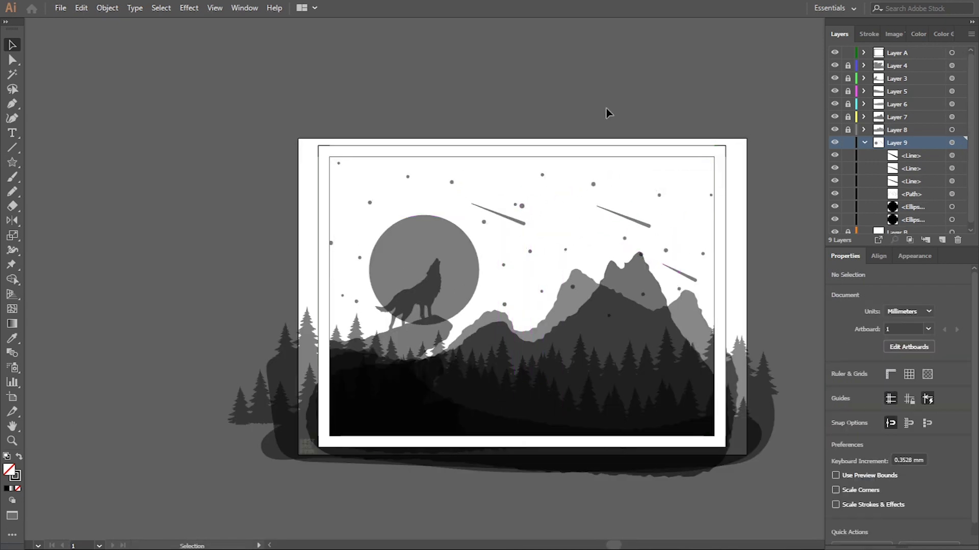
click(632, 225)
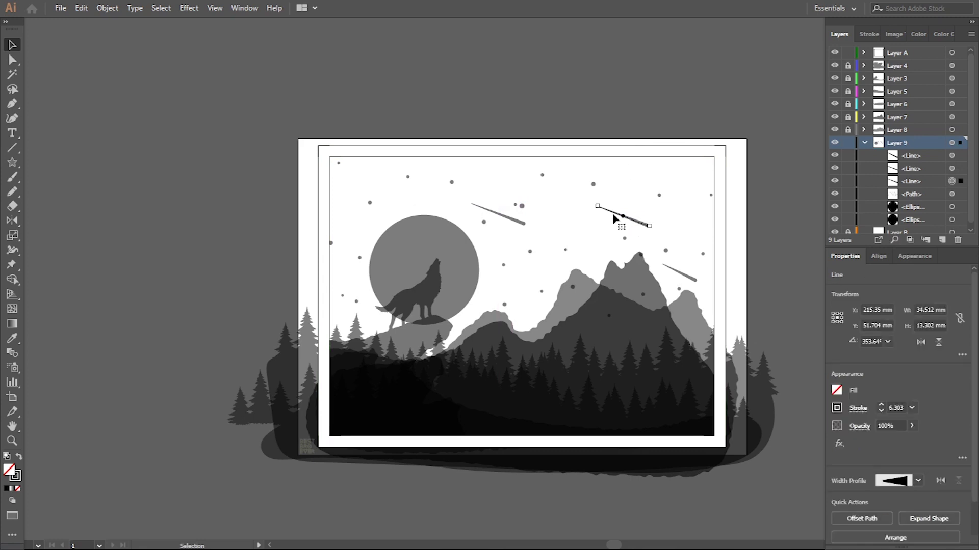
shift+click(521, 224)
shift+click(683, 277)
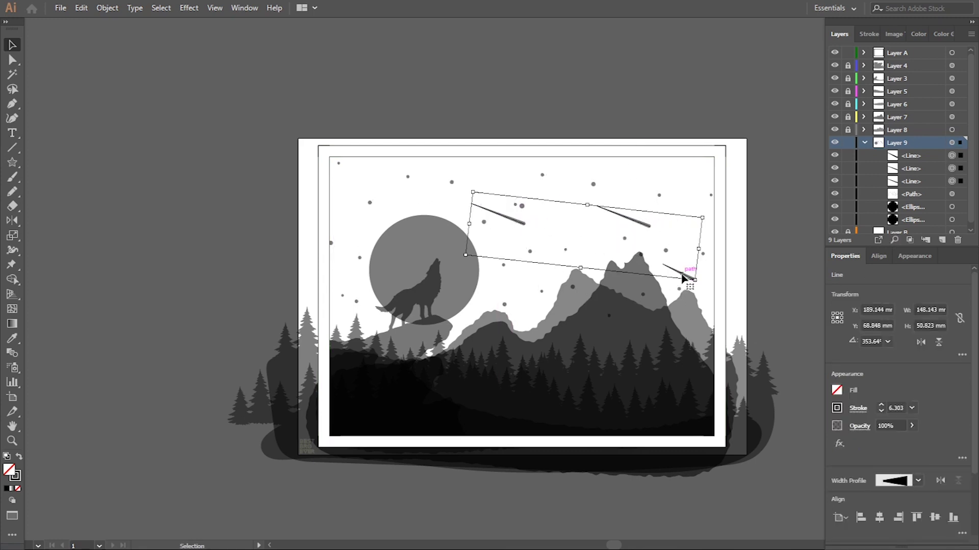
- Expand the three streaks' appearance into filled shapes and resize the left streak
click(107, 8)
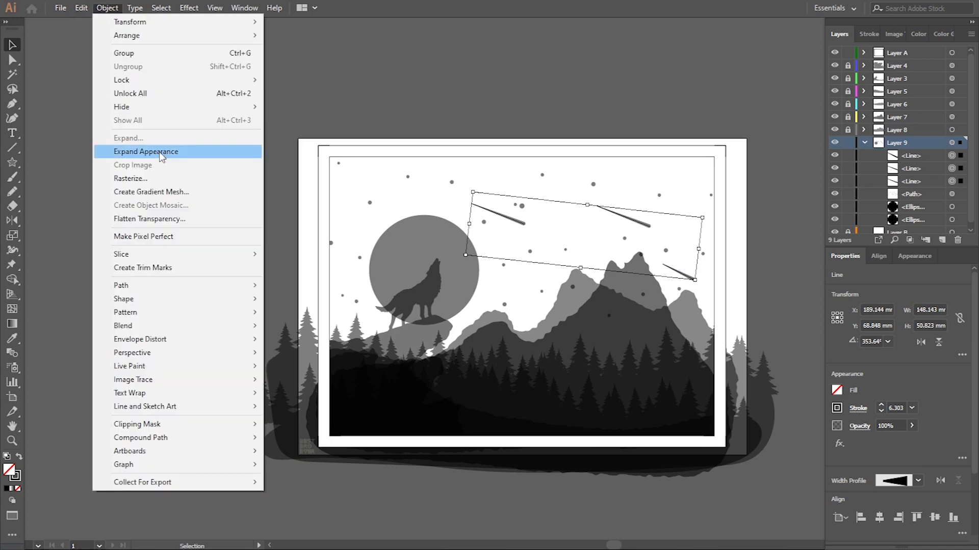
click(133, 148)
click(518, 136)
click(519, 223)
drag(525, 204, 517, 206)
- Shrink the right streak, slightly resize the small one, and tilt the upper-right streak
click(625, 219)
drag(651, 207, 647, 210)
click(686, 278)
drag(694, 282, 701, 288)
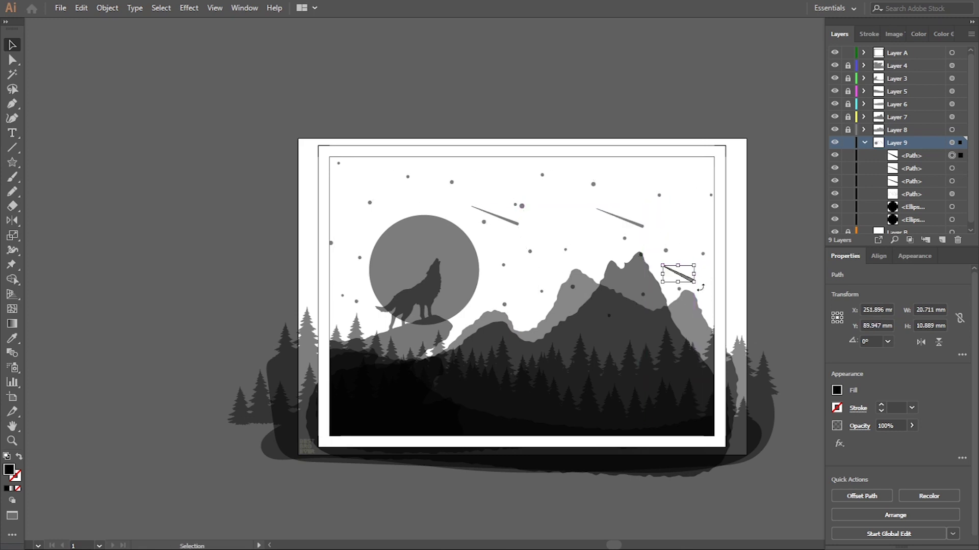
click(657, 220)
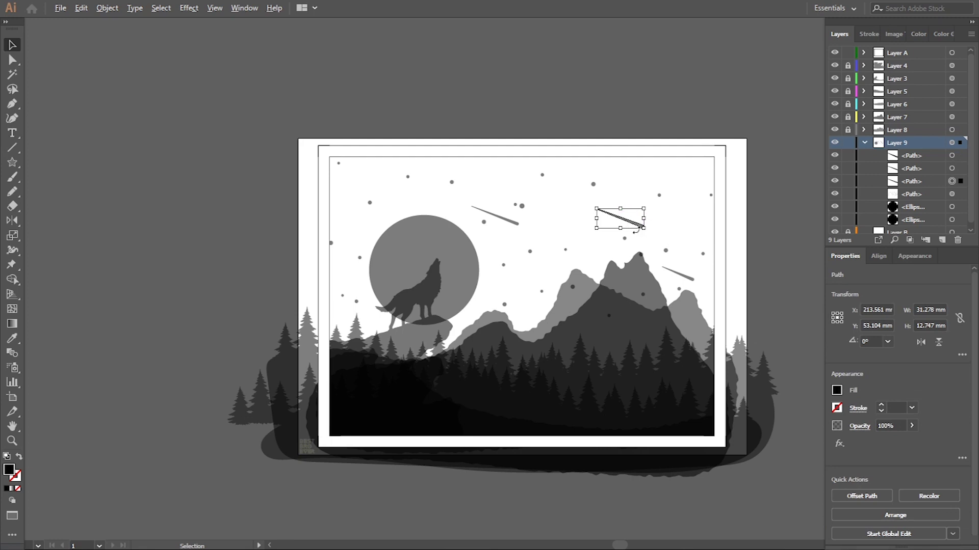
scroll(636, 230, up, 2)
mouse_move(659, 181)
mouse_down()
mouse_move(657, 199)
mouse_move(639, 204)
mouse_up()
- Move the left streak down and right, then nudge it slightly up-left into place
drag(361, 214, 512, 273)
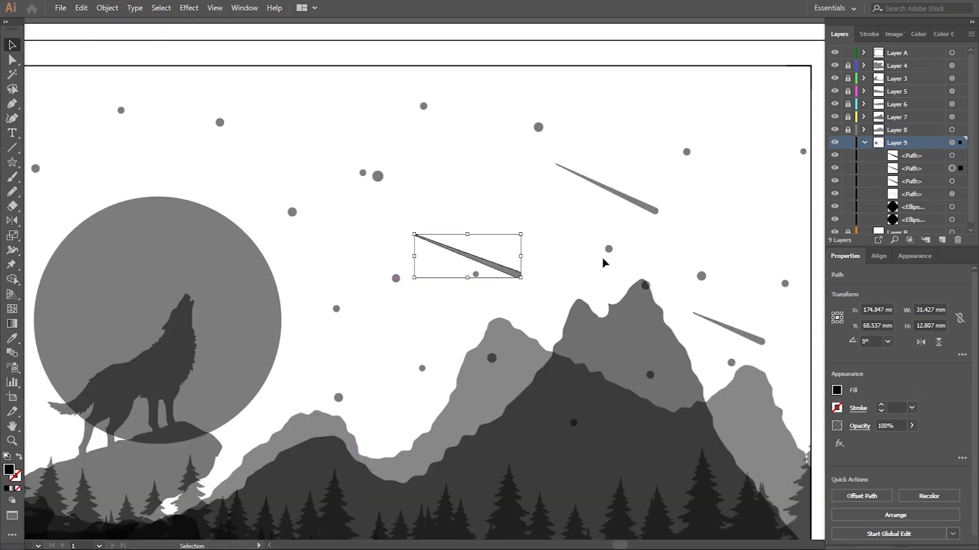
scroll(600, 264, down, 1)
drag(545, 270, 521, 255)
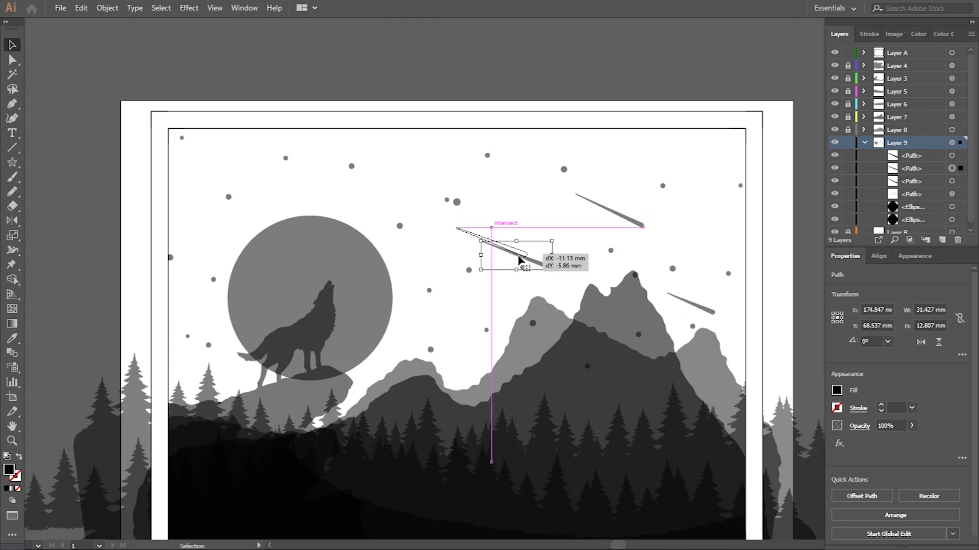
click(656, 72)
scroll(519, 116, down, 1)
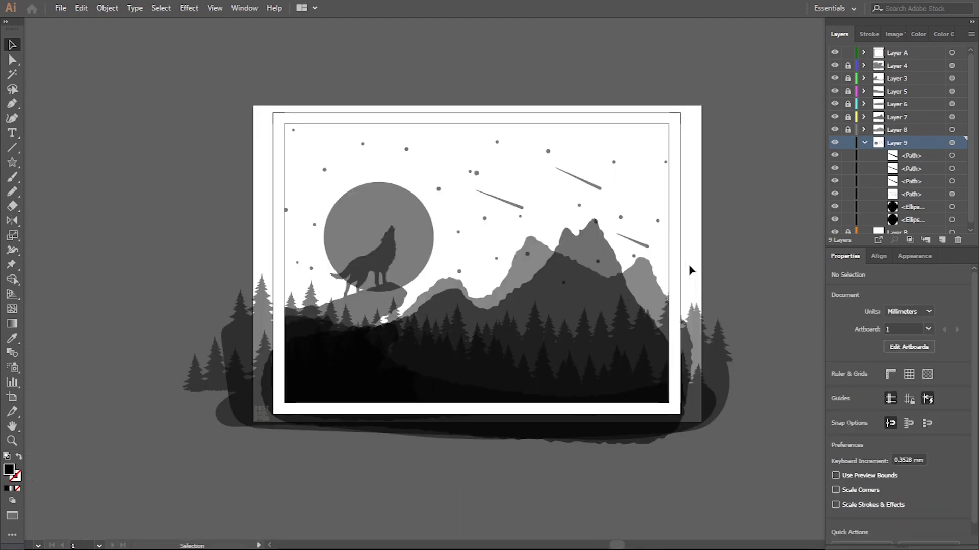
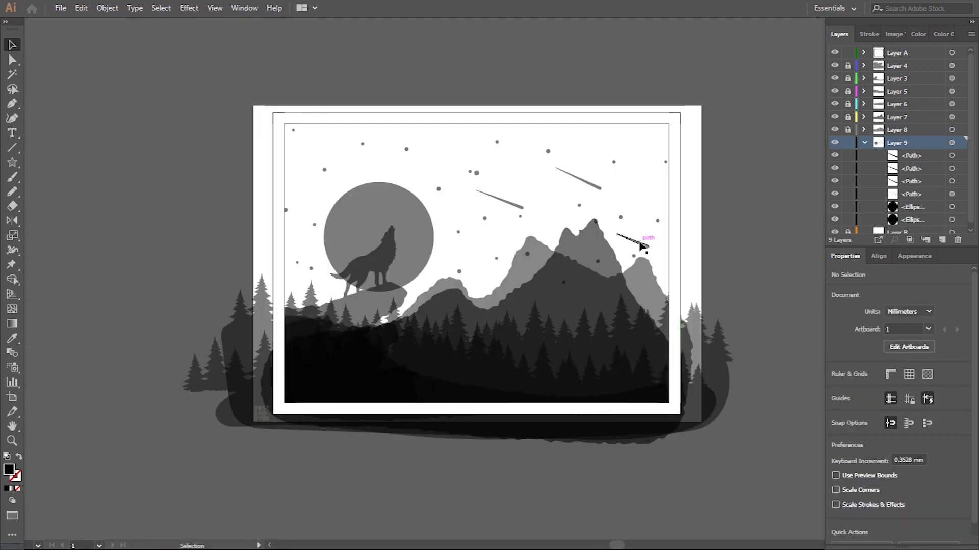
- Rotate the upper shooting-star streak to a new angle
click(622, 237)
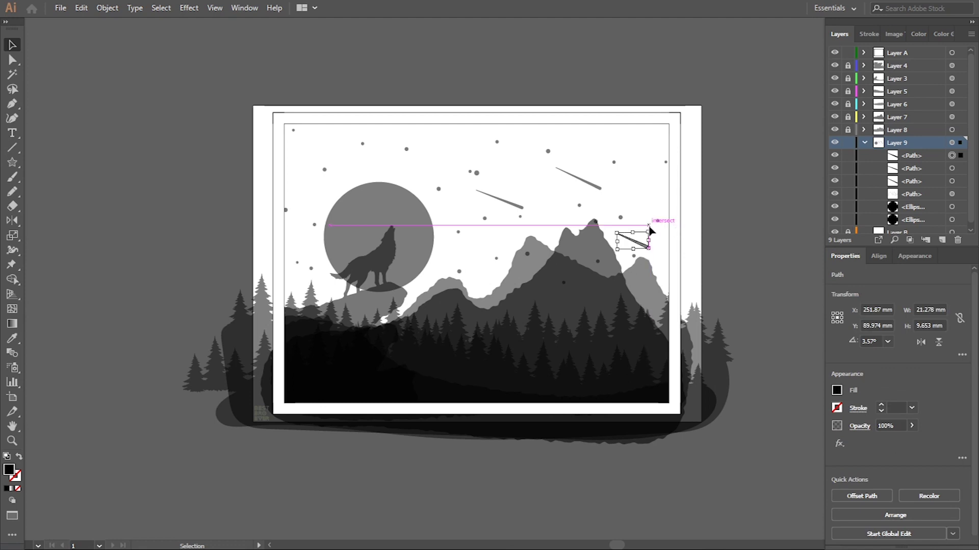
click(761, 191)
click(578, 178)
scroll(579, 178, up, 2)
drag(623, 179, 629, 188)
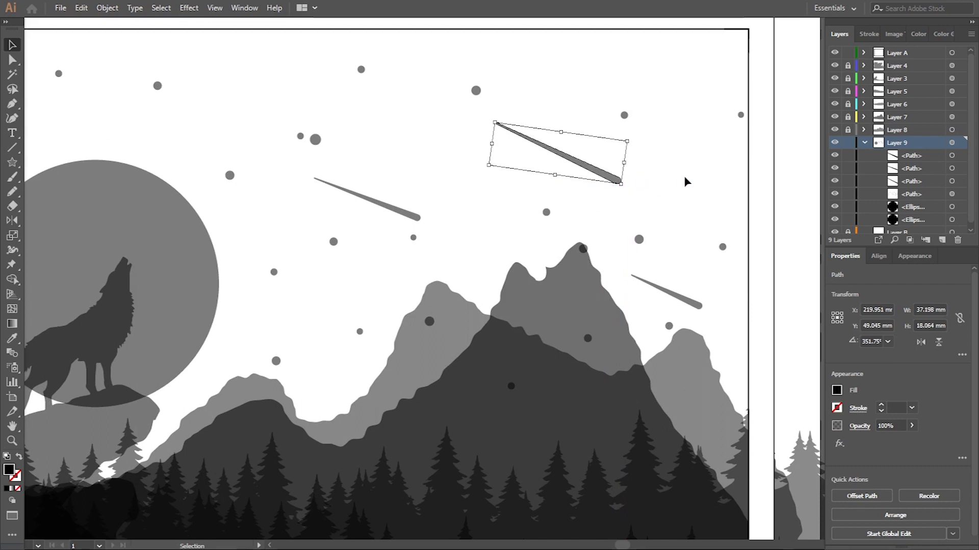
click(760, 182)
key(ctrl+0)
- Reposition the streaks across the upper sky, shifting the left one right and down
drag(562, 207, 612, 145)
mouse_move(592, 219)
mouse_down()
mouse_move(567, 222)
mouse_move(585, 206)
mouse_move(513, 183)
mouse_up()
drag(634, 153, 637, 187)
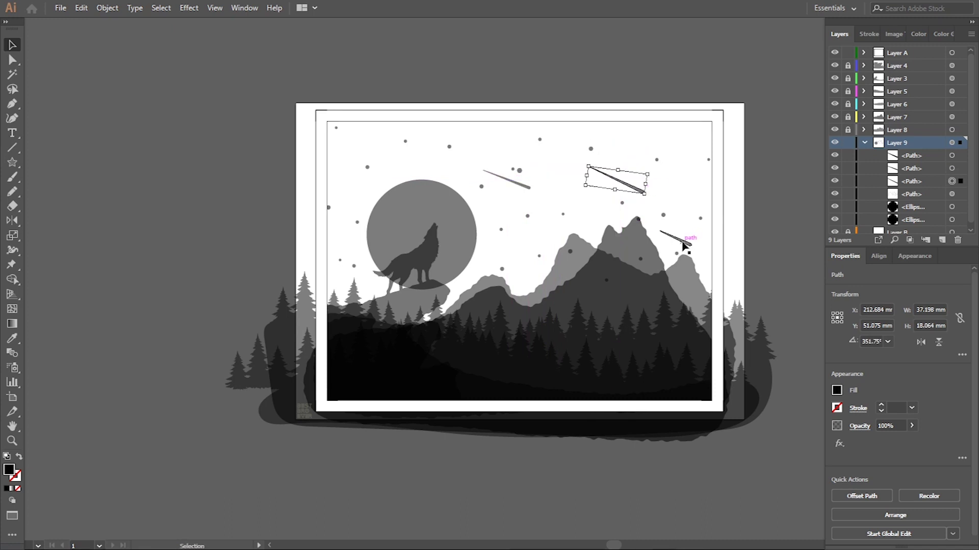
click(769, 188)
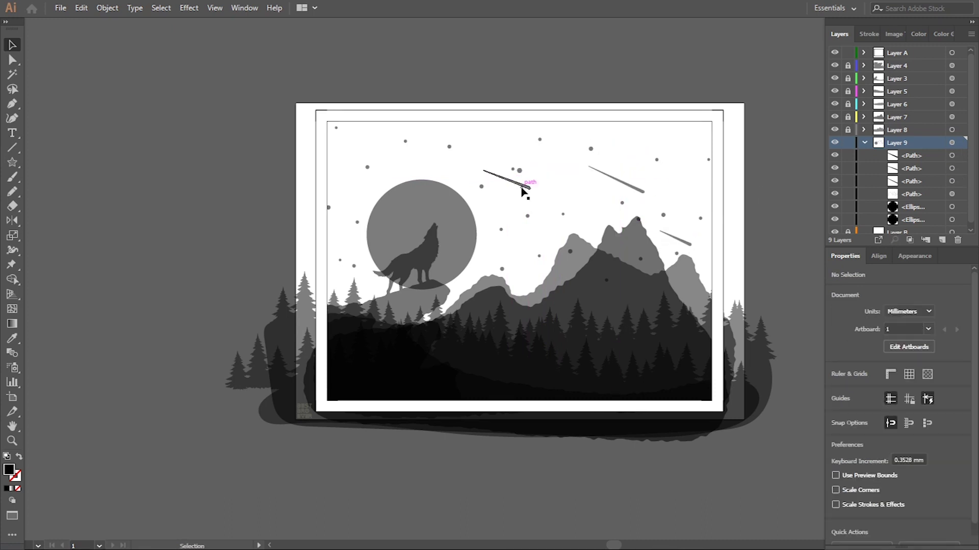
drag(524, 193, 580, 212)
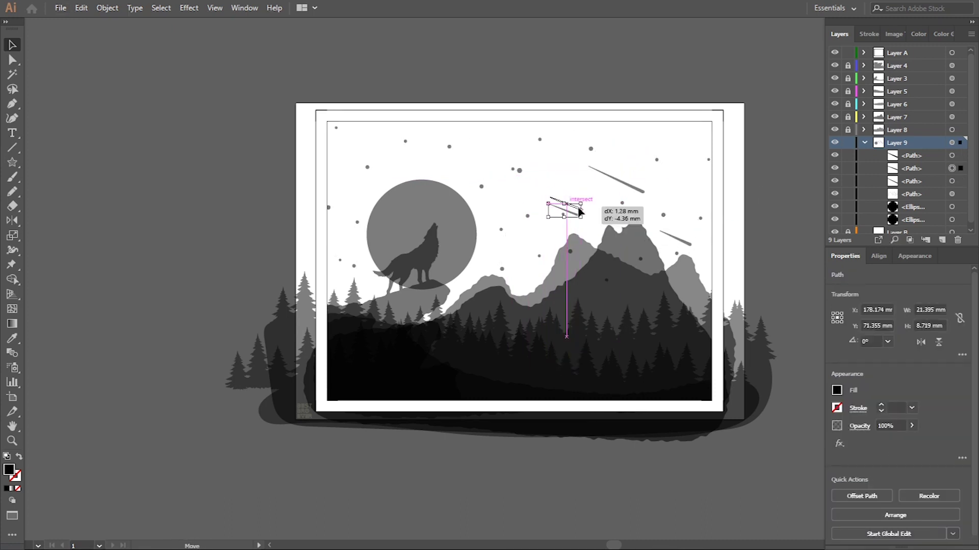
- Rotate the upper-right shooting-star streak slightly
click(666, 211)
scroll(665, 205, up, 1)
mouse_move(645, 174)
mouse_down()
mouse_move(648, 157)
mouse_move(637, 160)
mouse_up()
scroll(642, 176, up, 3)
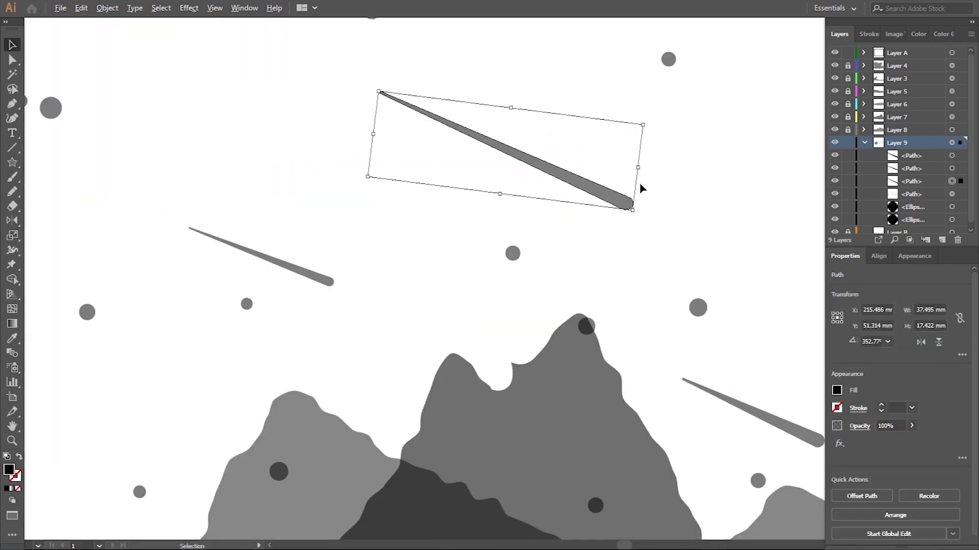
key(ctrl+0)
click(738, 286)
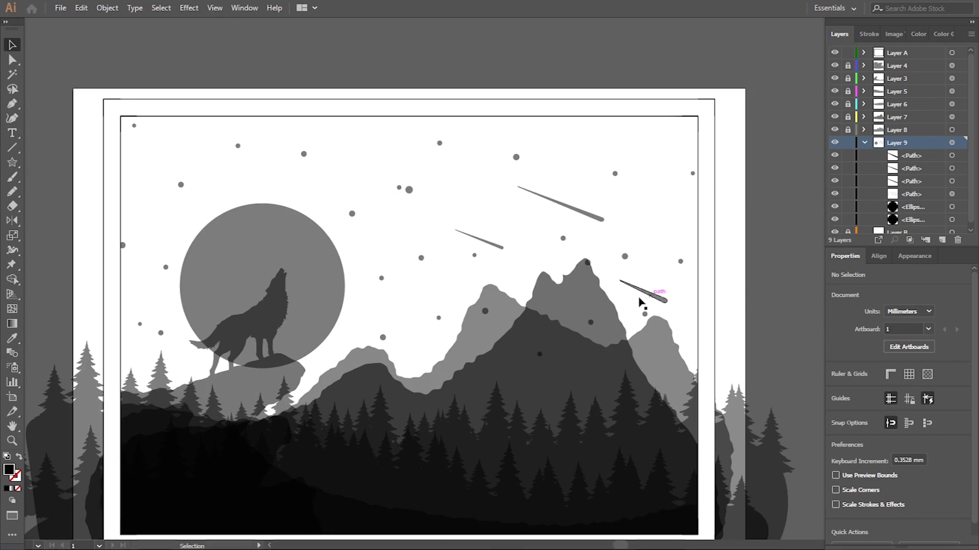
- Shrink the right streak and resize the middle streak from their corners
click(662, 300)
drag(666, 279, 655, 287)
click(771, 298)
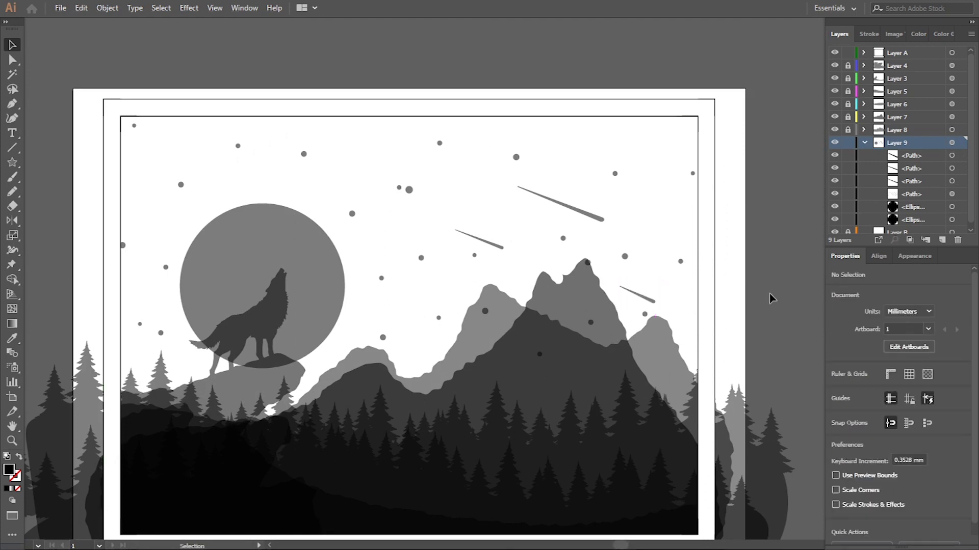
click(495, 250)
drag(533, 249, 600, 202)
click(772, 224)
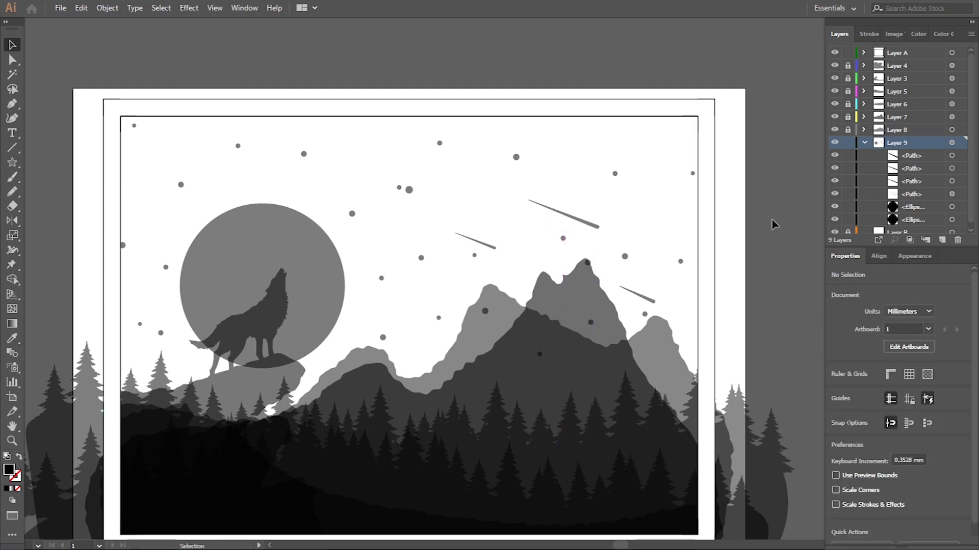
scroll(772, 224, down, 1)
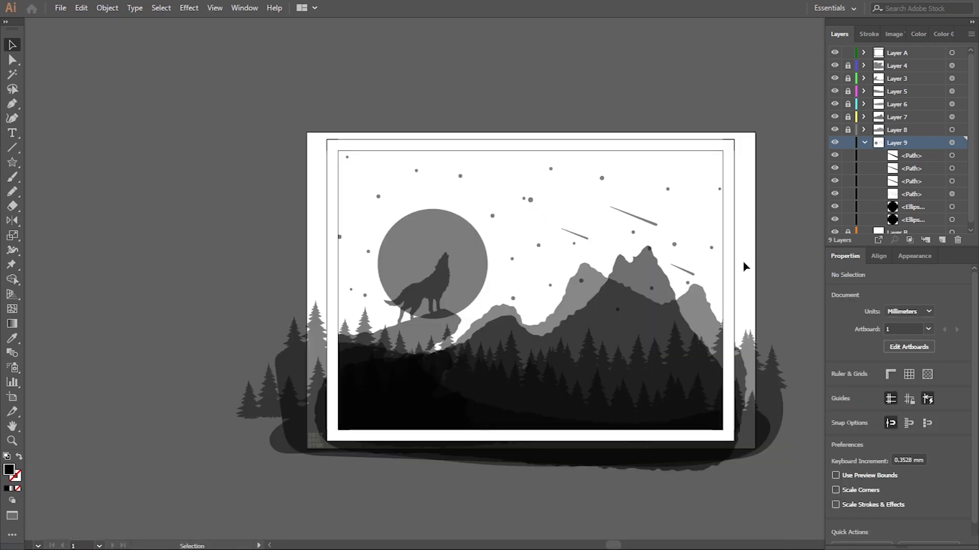
- Draw three dark rectangle bands along the left, bottom and right of the artboard
drag(20, 167, 71, 160)
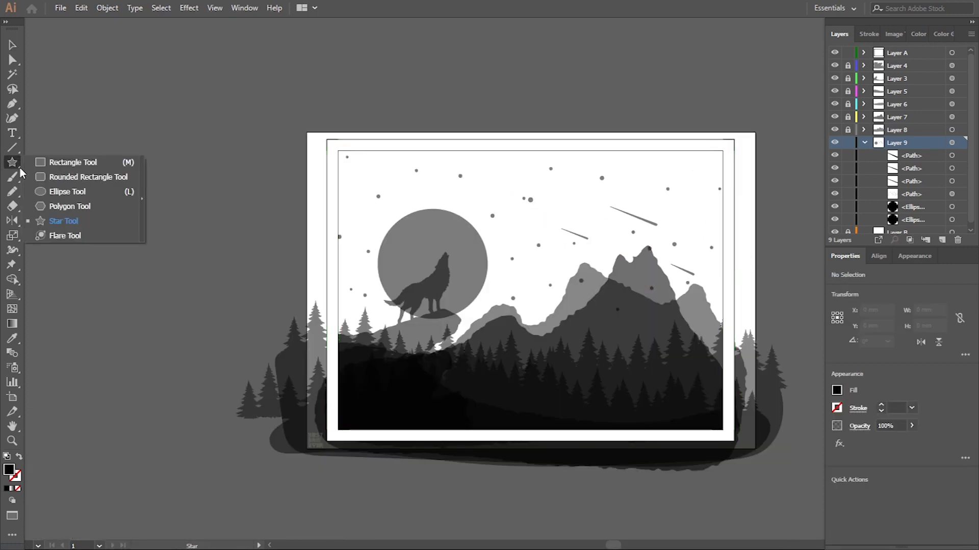
mouse_move(192, 110)
mouse_down()
mouse_move(332, 435)
mouse_move(333, 487)
mouse_up()
drag(159, 439, 798, 533)
drag(728, 104, 801, 527)
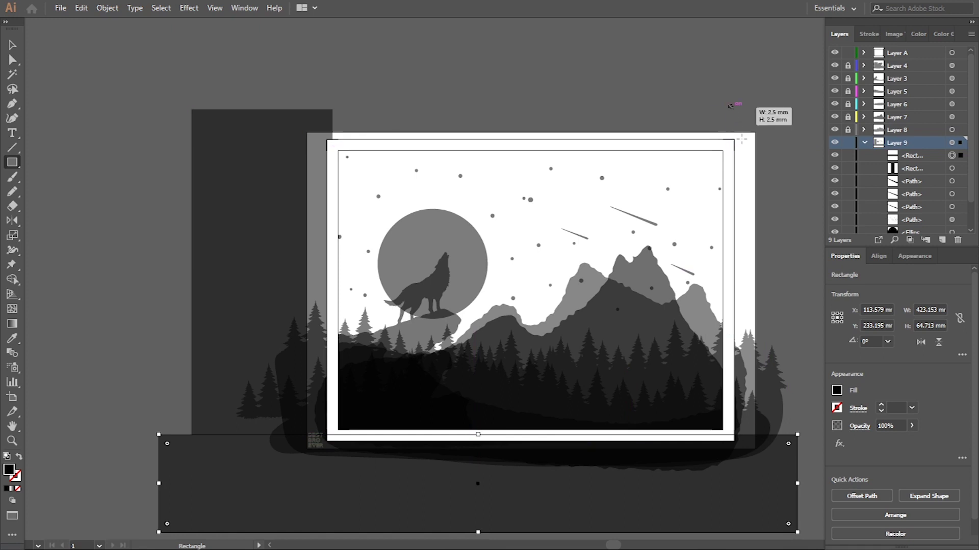
- Merge the left, bottom and right bands into one frame shape with Pathfinder Unite
click(236, 201)
shift+click(439, 498)
shift+click(787, 138)
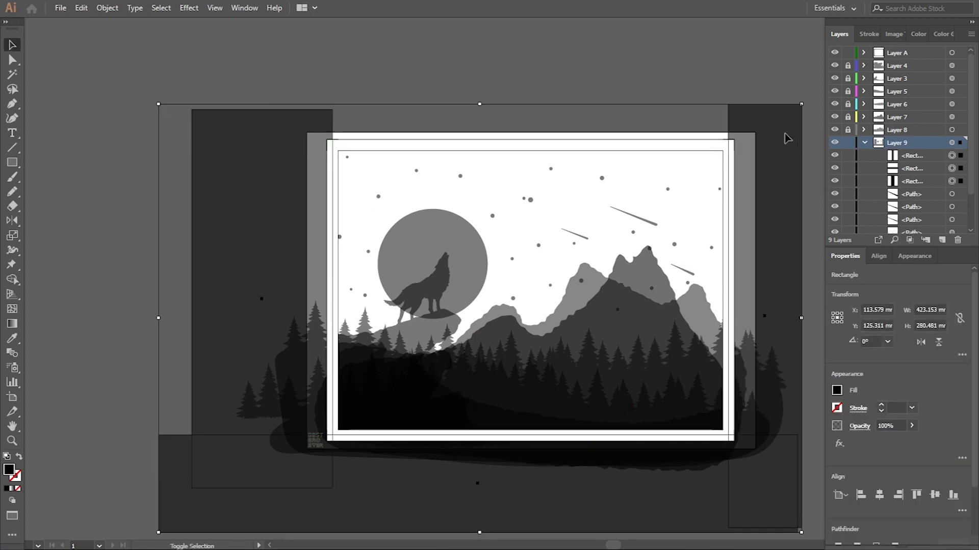
scroll(937, 446, down, 2)
click(839, 483)
- Unlock Layers 3, 4 and 5 and lock Layer A
click(938, 156)
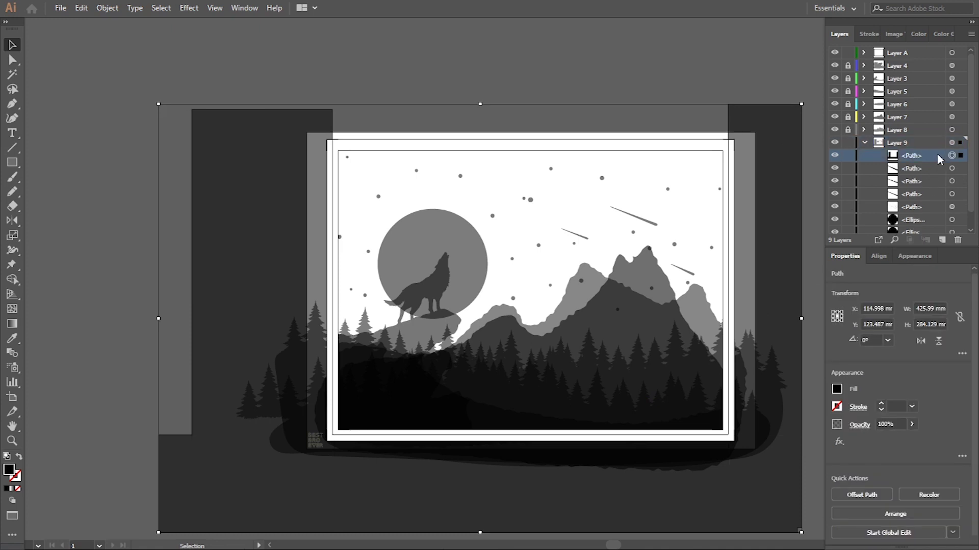
scroll(929, 168, down, 1)
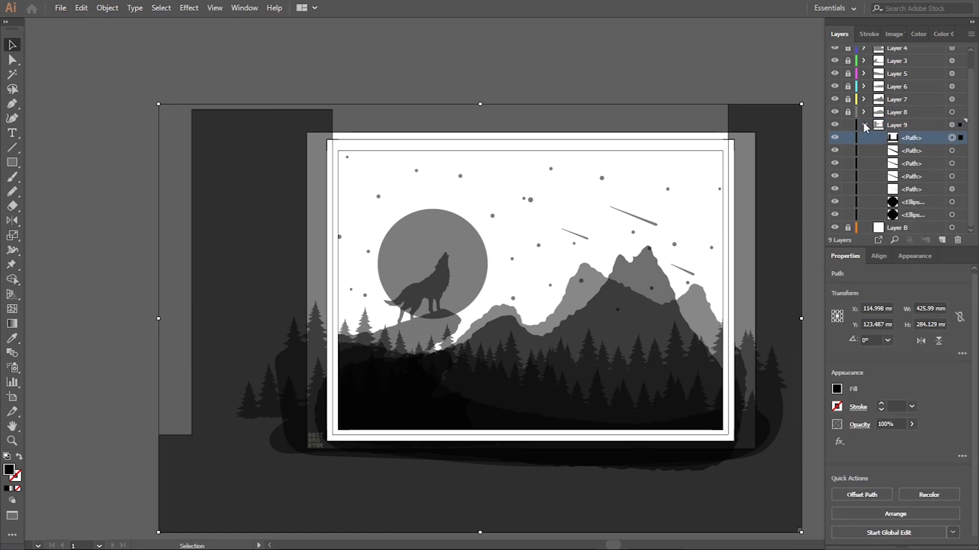
click(951, 126)
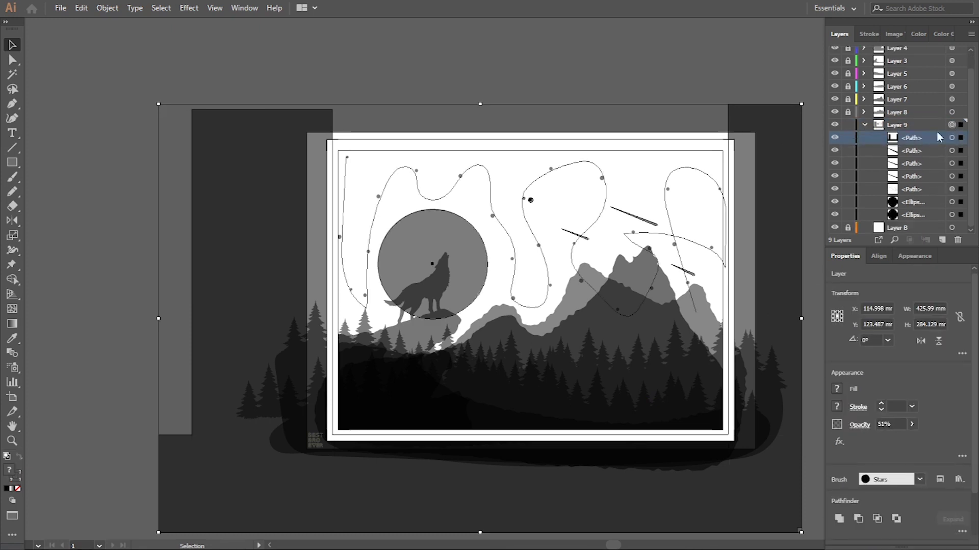
click(759, 66)
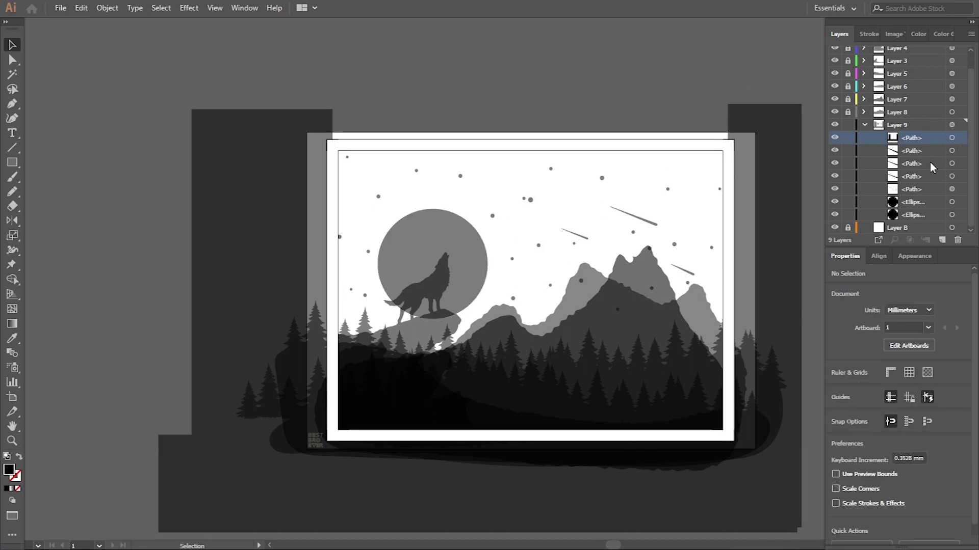
scroll(934, 154, up, 2)
drag(848, 92, 847, 65)
click(847, 53)
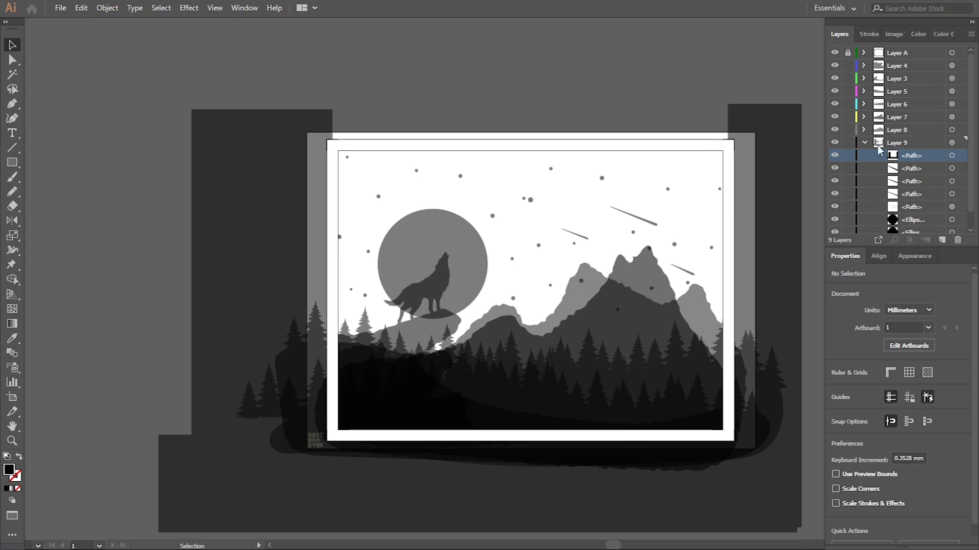
- Rename Layers 4, 3, 5, 6, 7, 8 and 9 in order as Layer 1 through Layer 7
double_click(910, 66)
double_click(910, 66)
text(00)
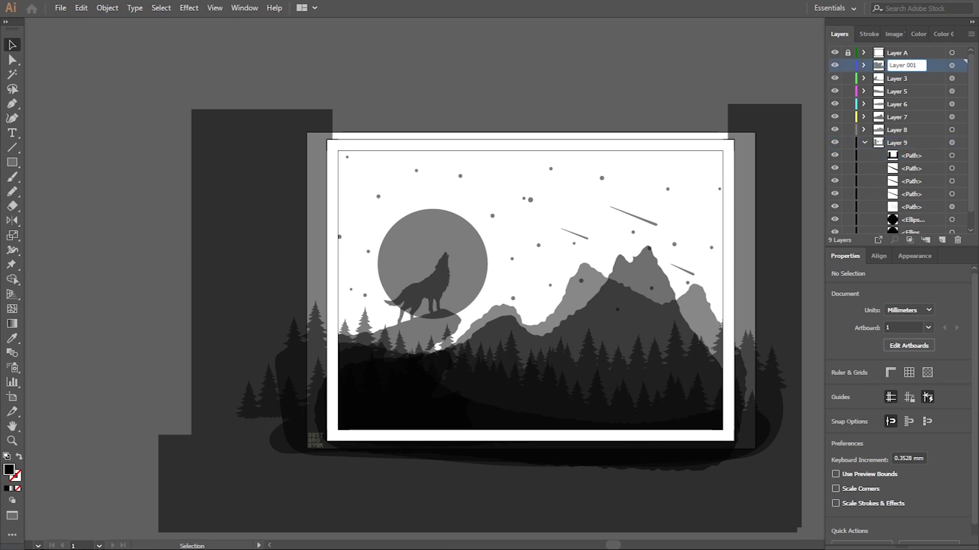
text(1)
double_click(911, 77)
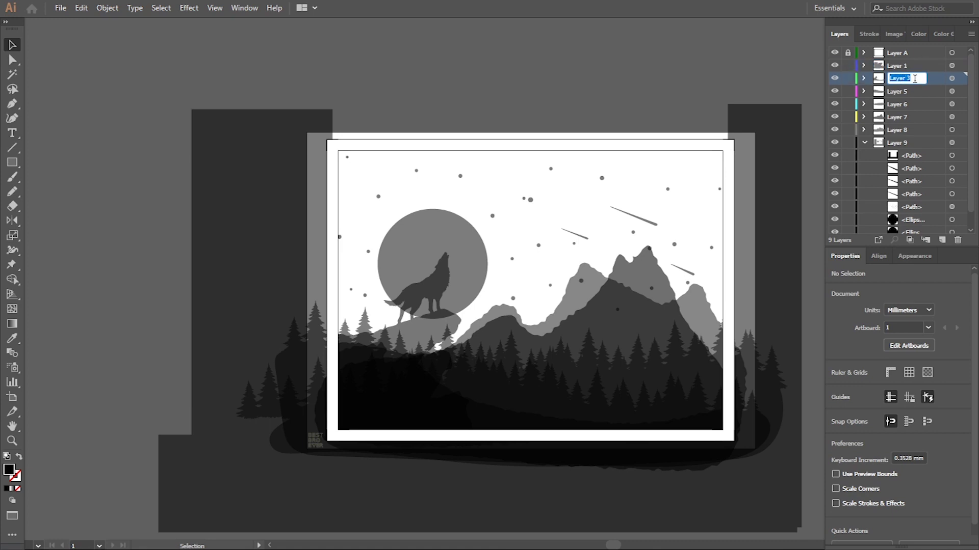
text(2)
double_click(910, 91)
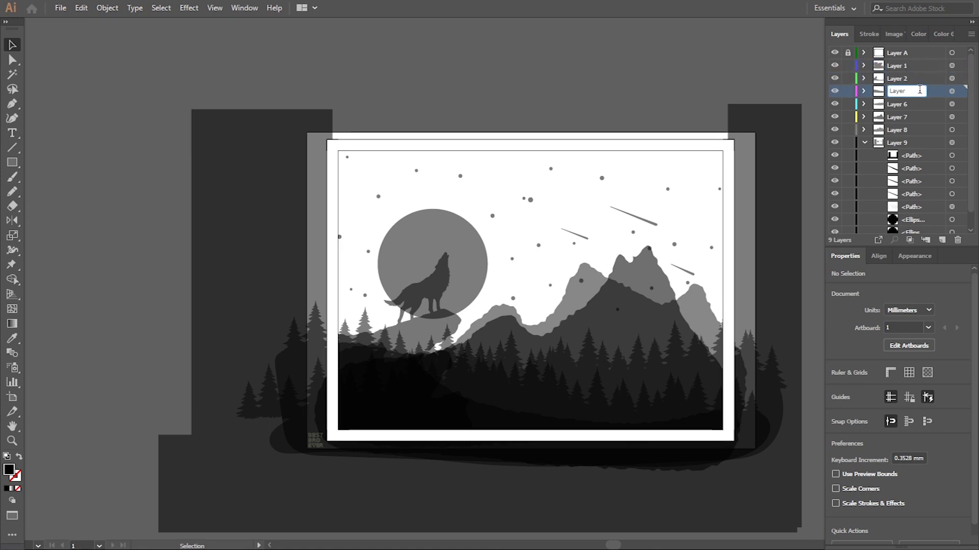
text(3)
double_click(907, 104)
text(4)
double_click(922, 116)
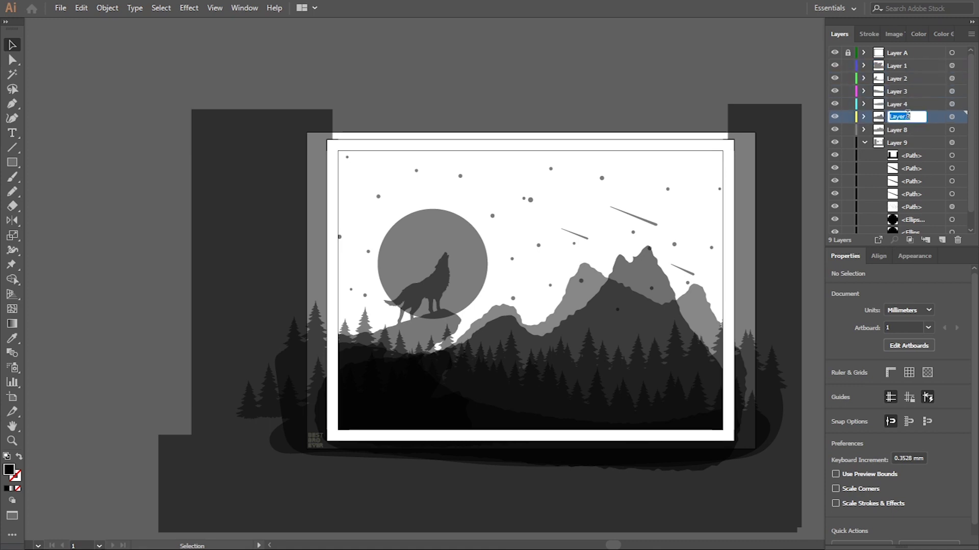
double_click(918, 127)
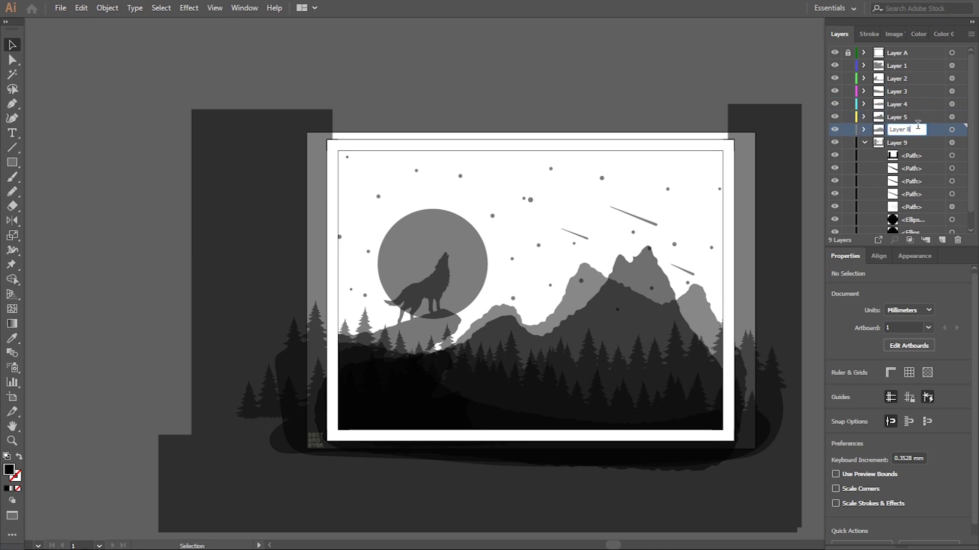
text(6)
double_click(913, 143)
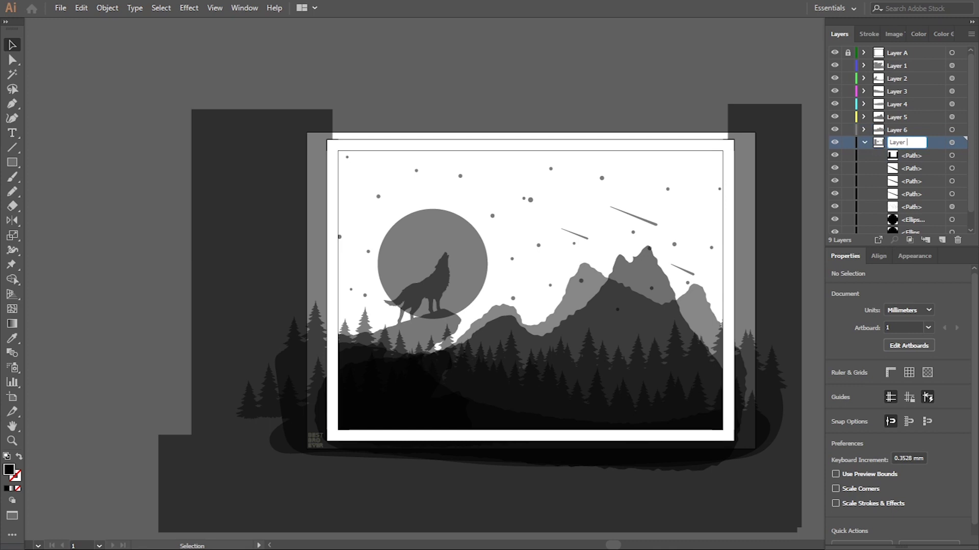
text(7)
click(951, 156)
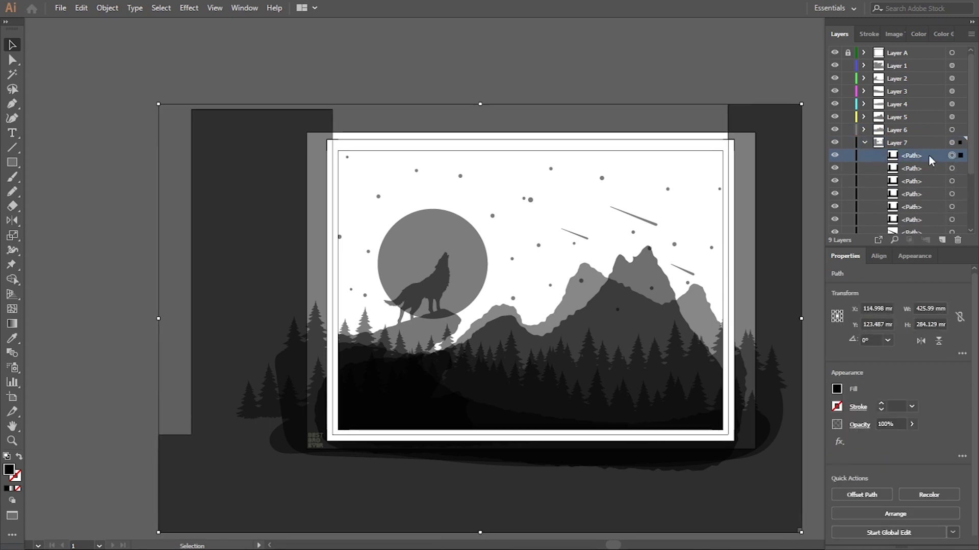
- Distribute the frame paths from Layer 7 into Layers 1, 3, 6 and the other artwork layers
drag(922, 155, 930, 69)
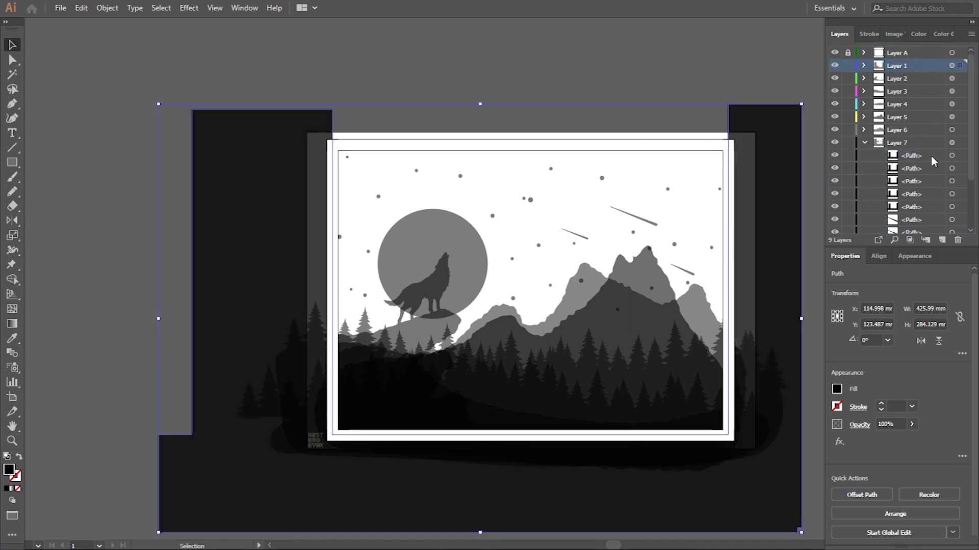
drag(930, 159, 930, 91)
drag(933, 159, 930, 98)
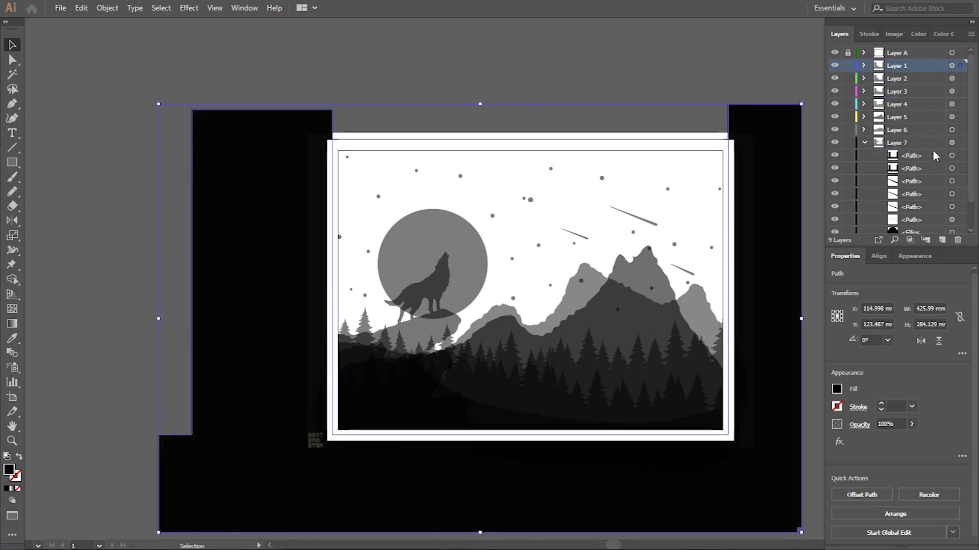
drag(936, 162, 930, 122)
drag(933, 158, 873, 133)
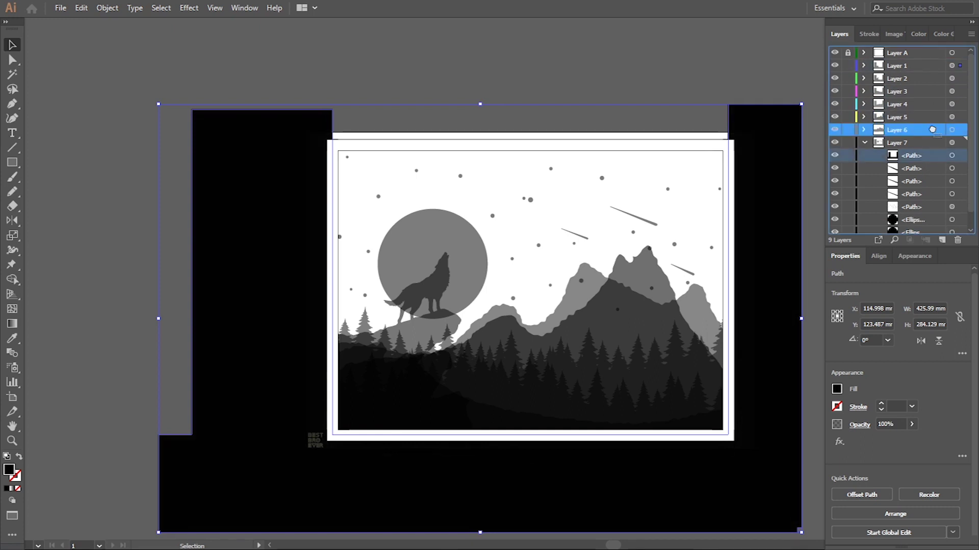
click(865, 144)
click(864, 65)
click(959, 91)
- Delete Layer 1's dark background path and lock the finished Layer 1
drag(835, 104, 834, 168)
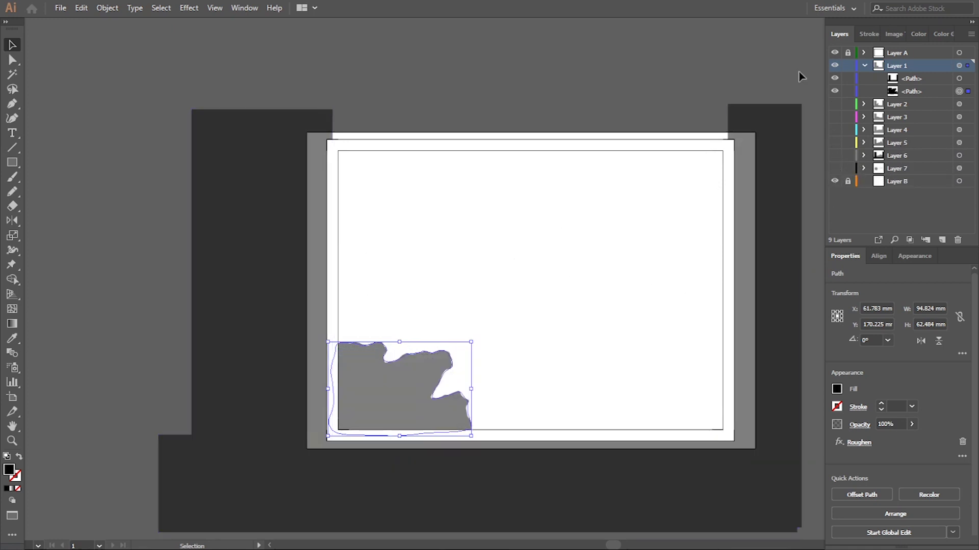
click(800, 77)
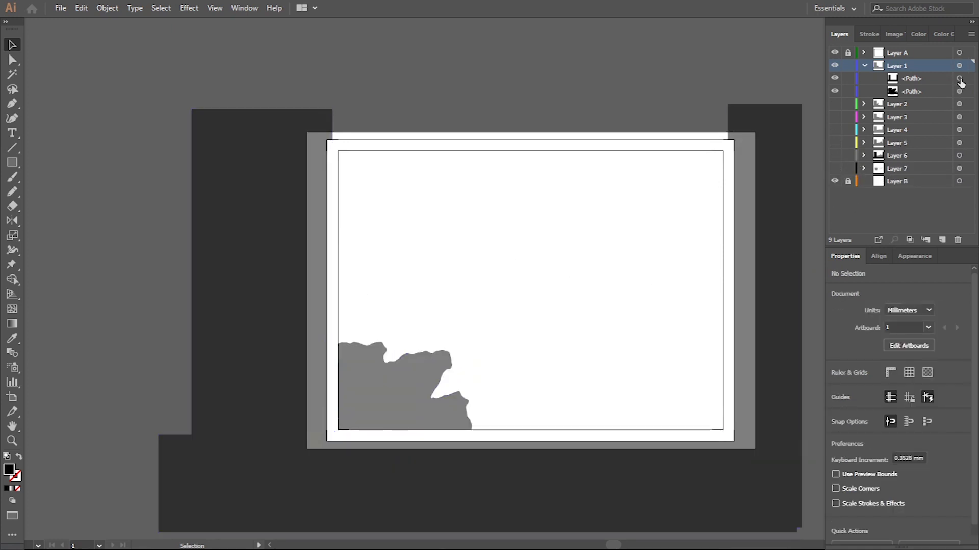
click(959, 78)
key(Delete)
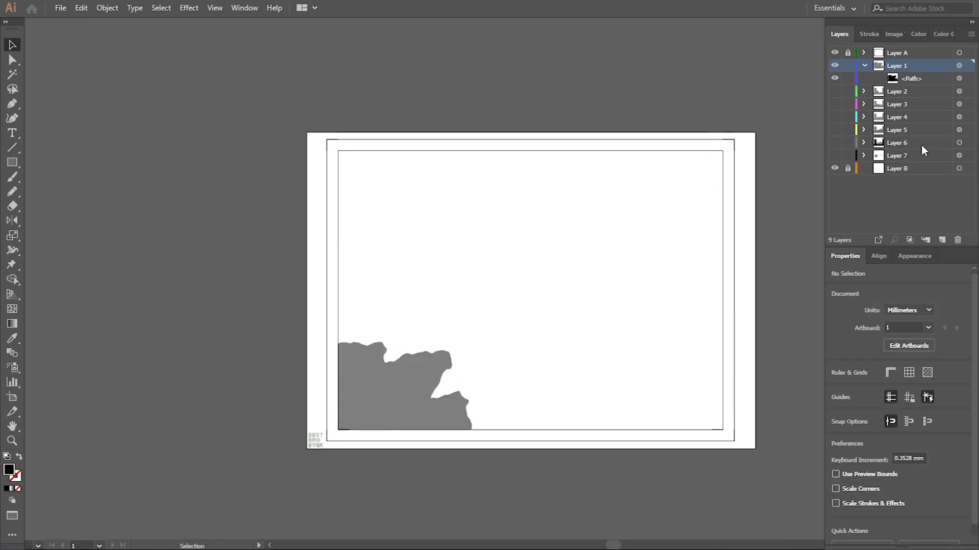
click(847, 66)
- Trim the Layer 2 wolf cliff to the frame shape with Pathfinder
click(834, 78)
click(863, 78)
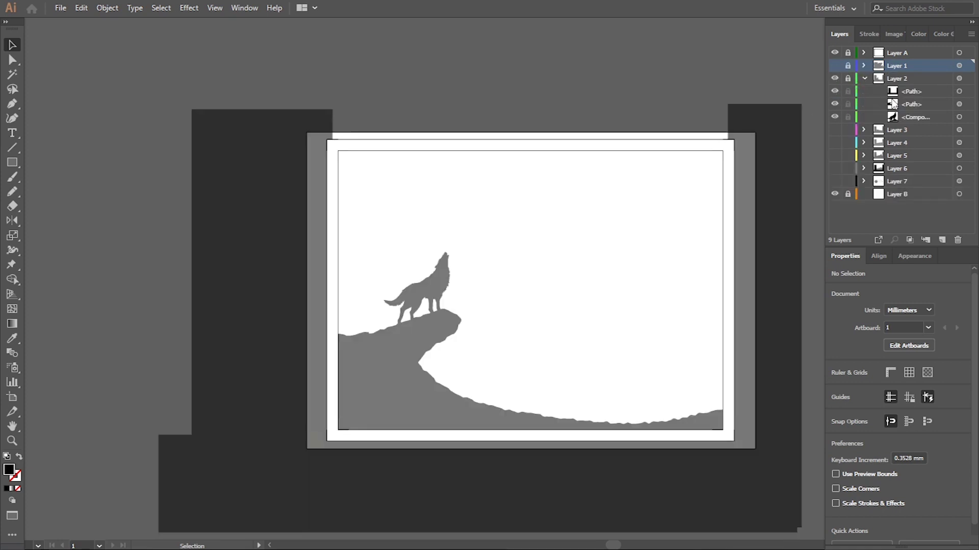
click(958, 90)
key(ctrl+plus)
shift+click(958, 104)
click(839, 464)
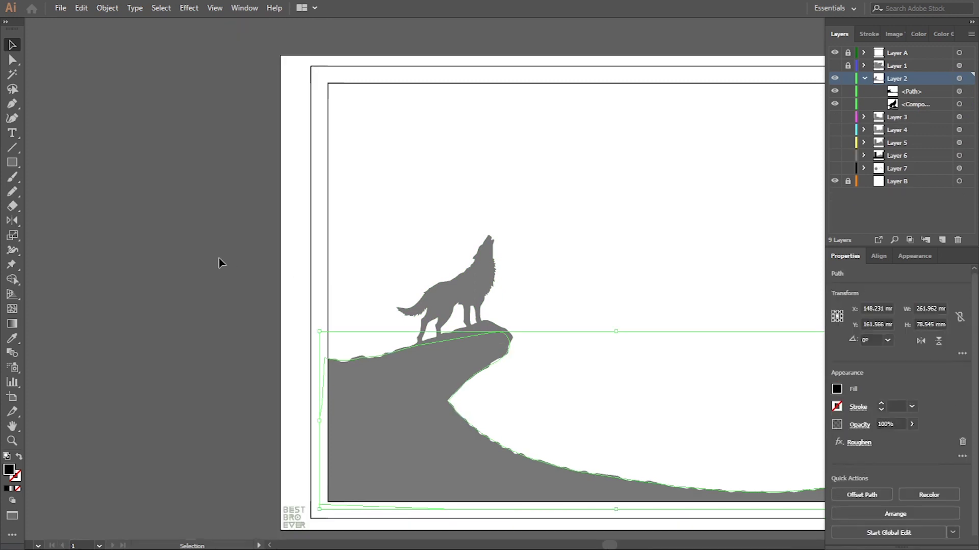
click(220, 263)
click(865, 78)
- Show Layer 3, lock its frame path and select all the tree shapes
click(834, 78)
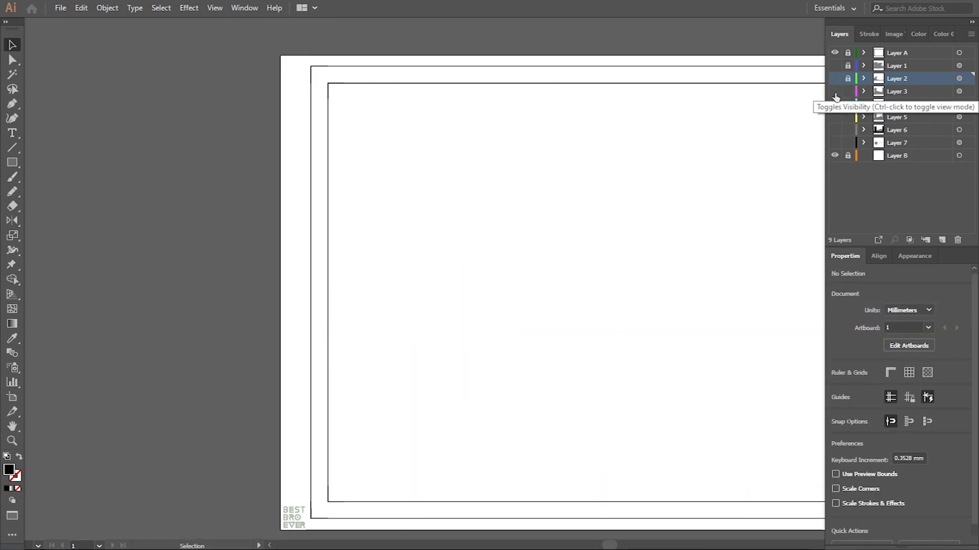
click(864, 92)
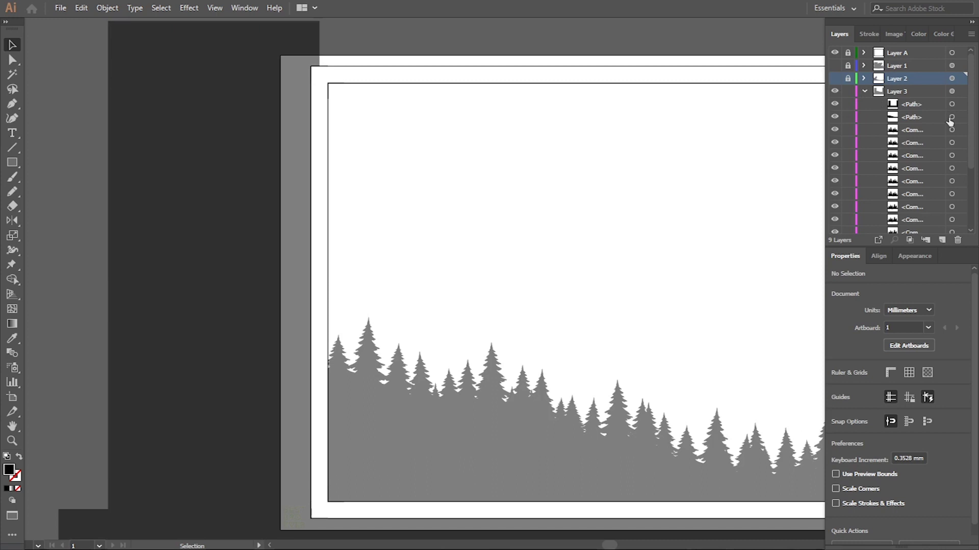
scroll(734, 207, down, 2)
click(848, 104)
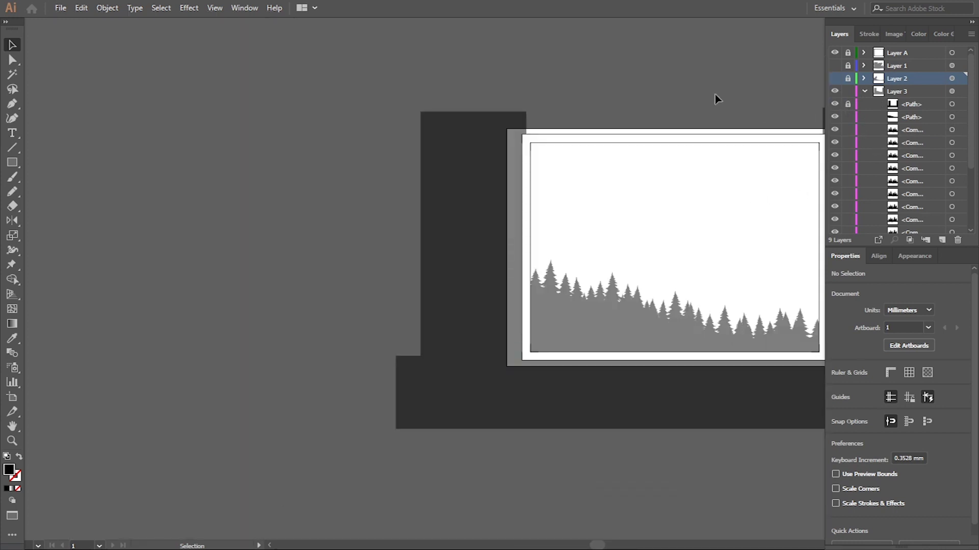
scroll(479, 133, right, 3)
drag(265, 74, 743, 430)
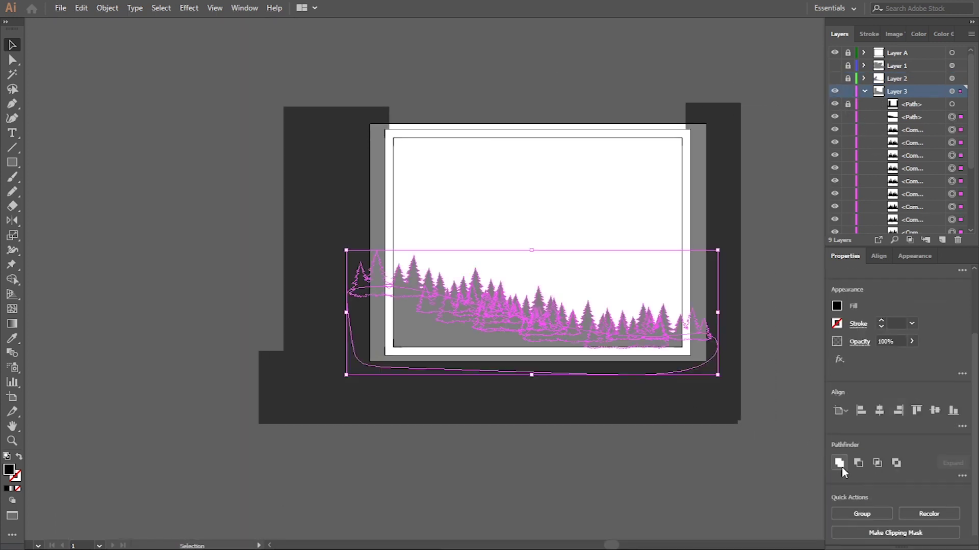
- Make the Layer 3 trees a compound path, trim them to the frame and lock Layer 3
key(ctrl+8)
key(ctrl+shift+a)
click(848, 104)
key(ctrl+a)
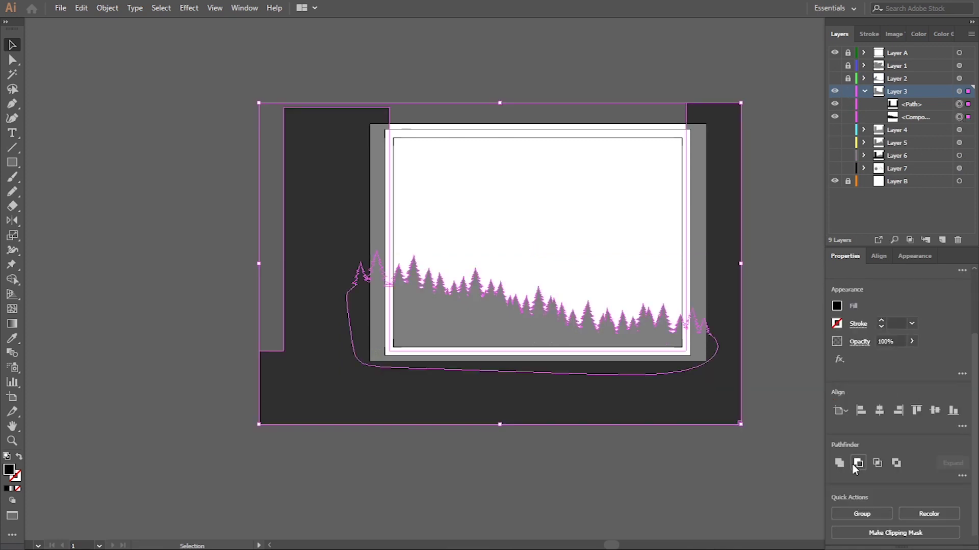
click(839, 464)
click(747, 336)
click(864, 91)
click(834, 91)
- Merge the Layer 4 trees, delete its dark background path, then hide and lock Layer 4
click(834, 104)
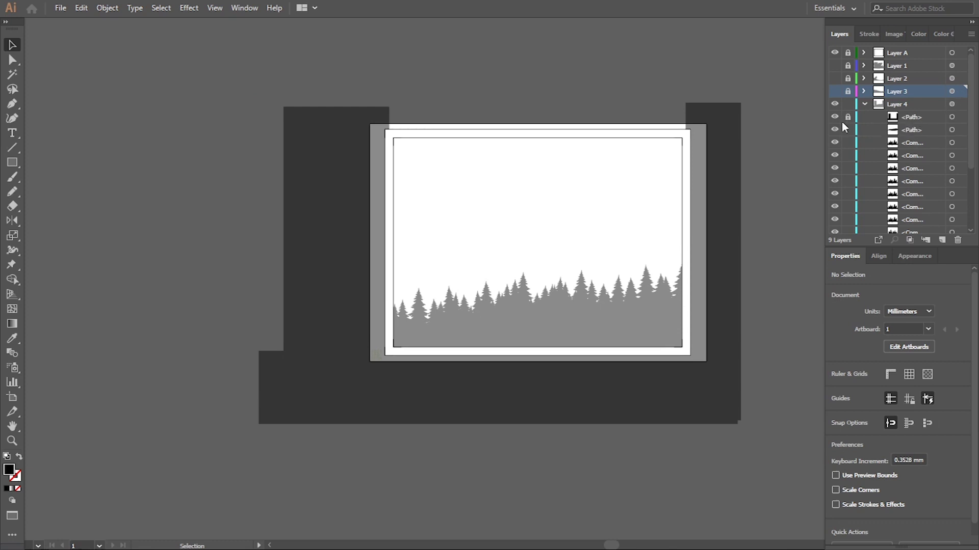
drag(368, 203, 757, 421)
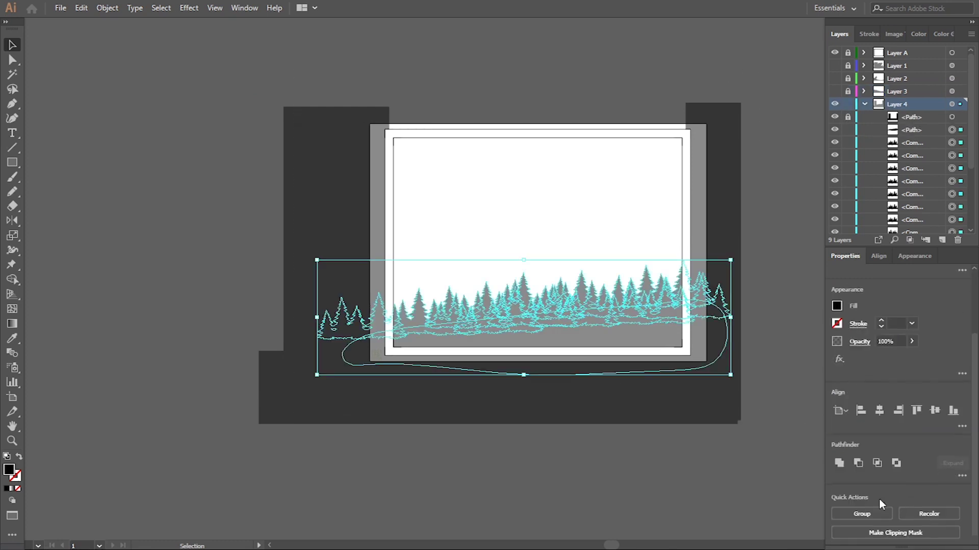
click(839, 464)
key(ctrl+shift+a)
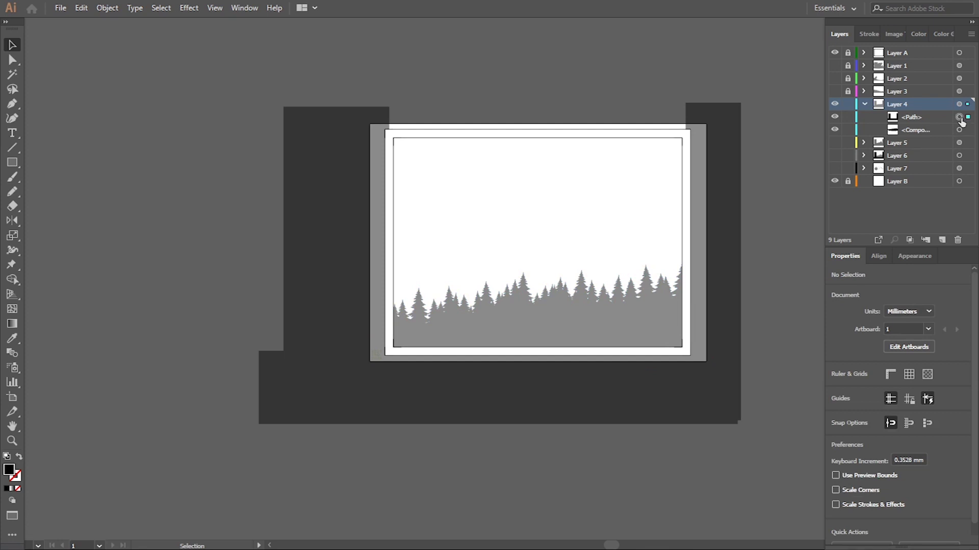
click(959, 117)
key(Delete)
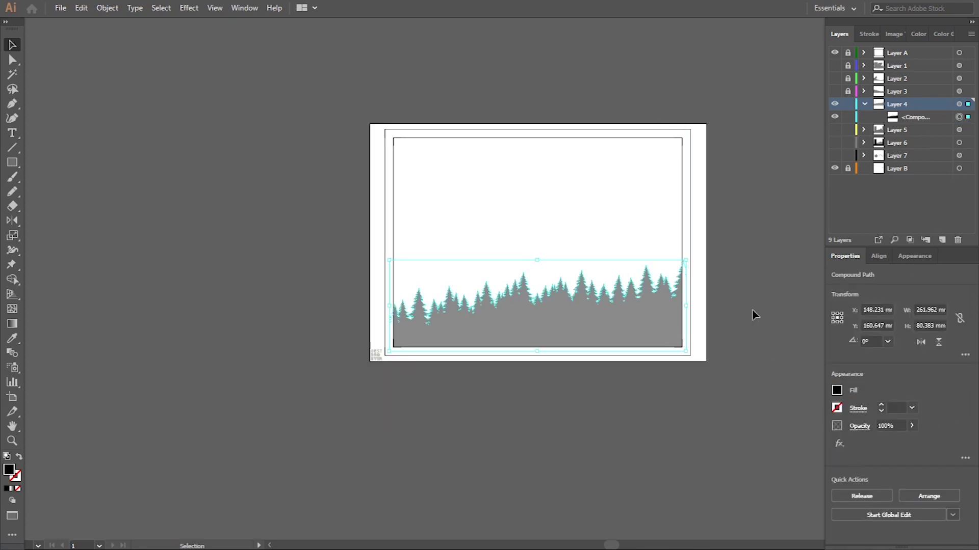
key(ctrl+shift+a)
click(865, 104)
click(834, 104)
click(834, 117)
- Trim the Layer 5 mountain to the frame, then hide and lock Layer 5
click(848, 104)
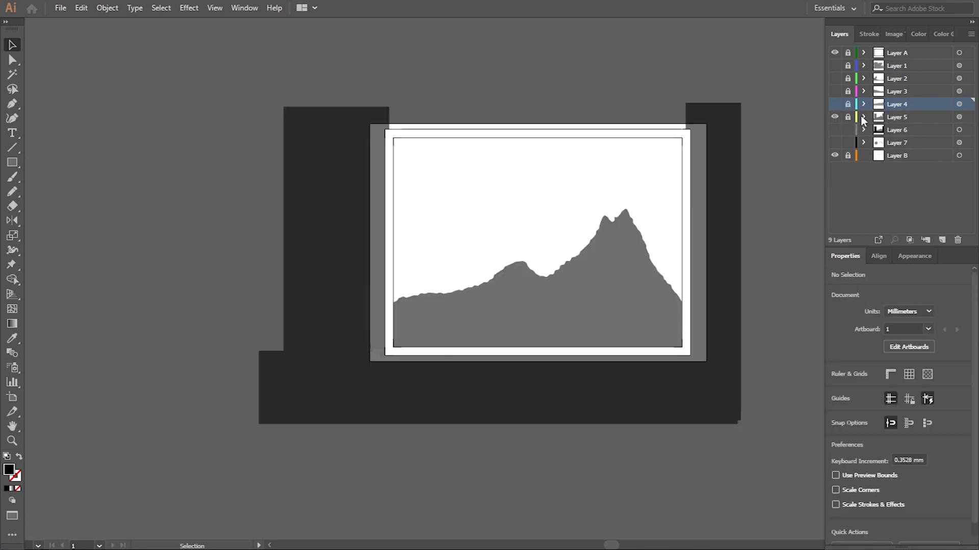
click(863, 117)
click(960, 143)
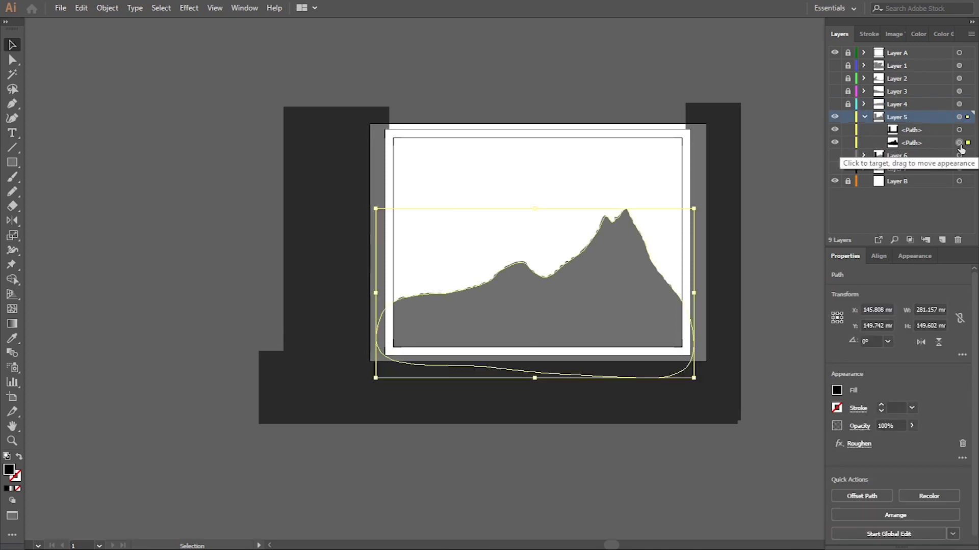
shift+click(959, 130)
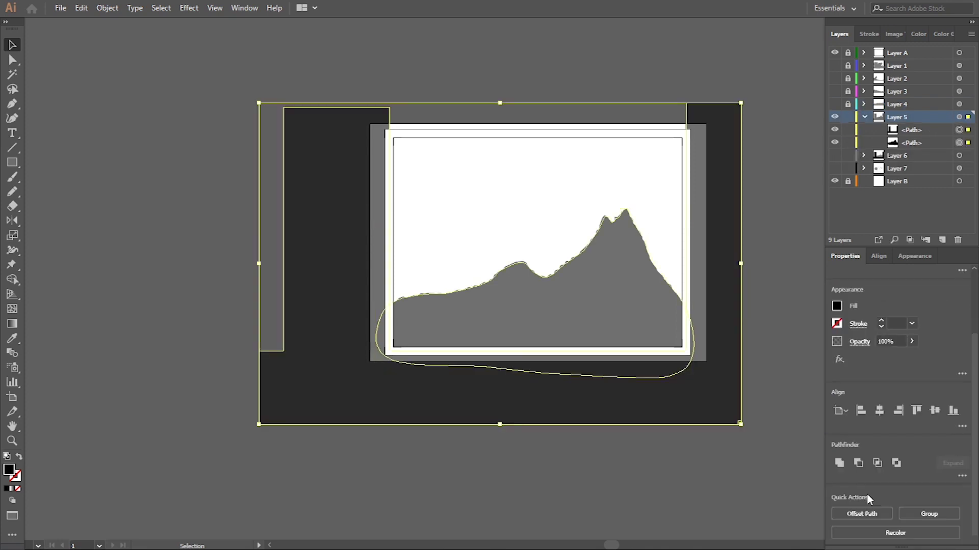
click(855, 466)
click(864, 117)
drag(848, 117, 848, 130)
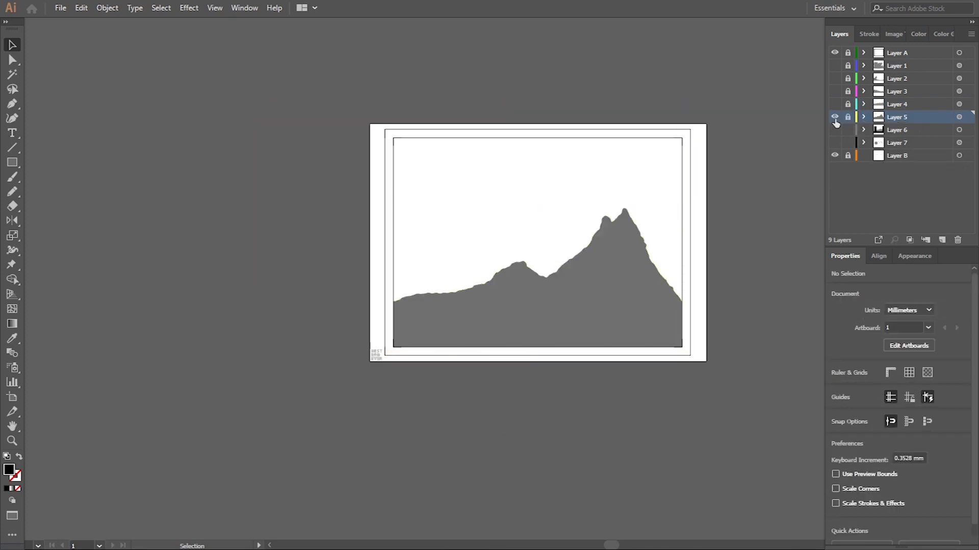
- Trim the Layer 6 far mountains to the frame and make all layers visible again
click(835, 130)
click(863, 129)
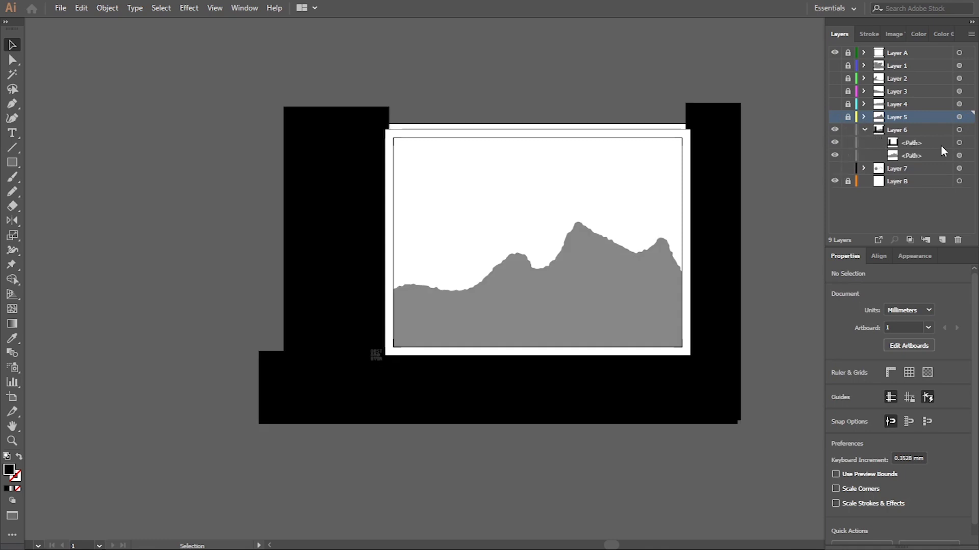
click(960, 143)
click(858, 463)
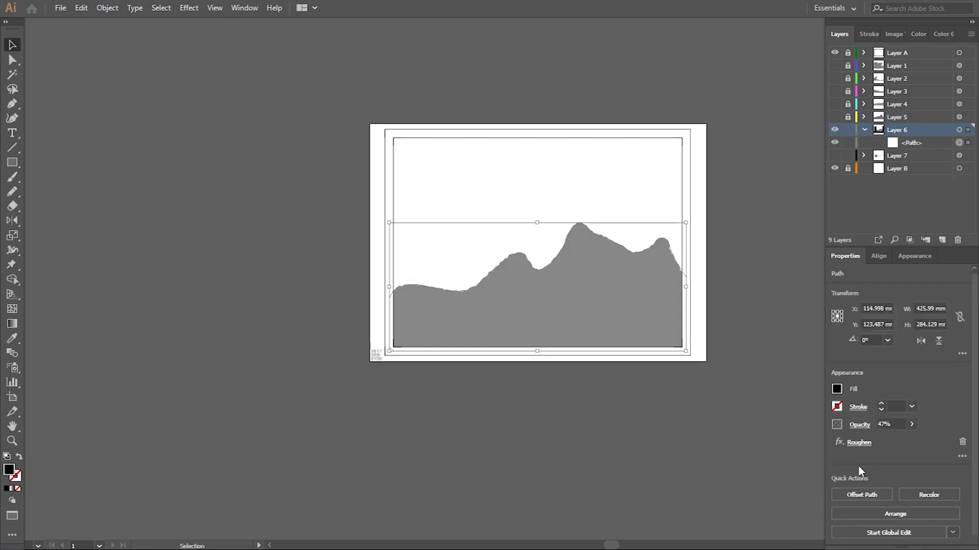
click(828, 194)
click(864, 129)
click(834, 143)
mouse_move(848, 143)
mouse_down()
mouse_move(834, 110)
mouse_move(836, 69)
mouse_up()
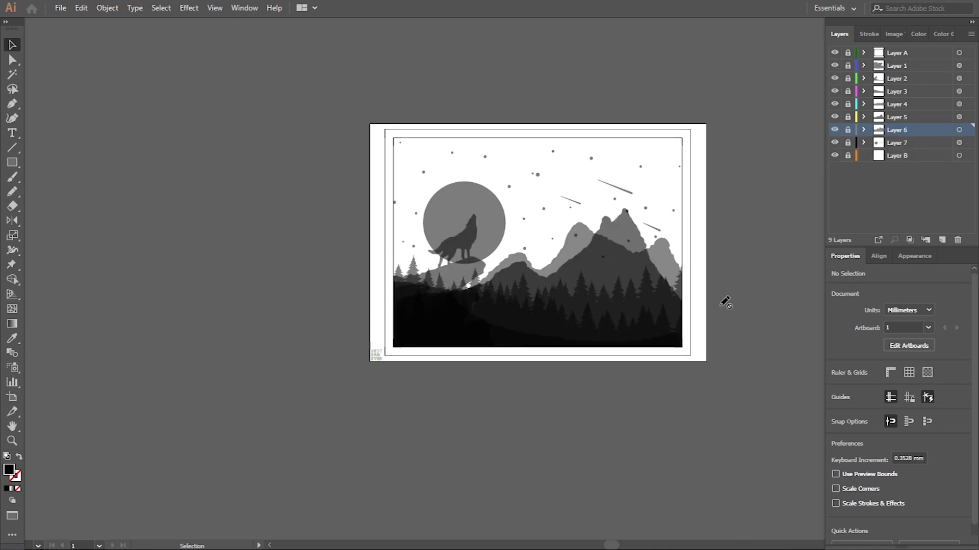
- Unlock Layers 2–4 and set the artwork on Layers 1–6 to 100% opacity
drag(850, 105, 847, 70)
click(959, 66)
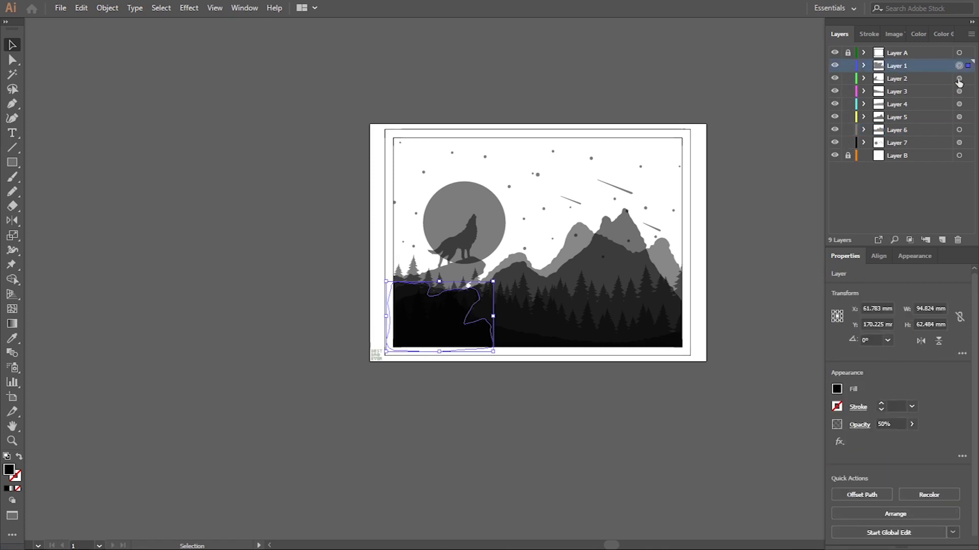
shift+click(958, 79)
drag(959, 94, 959, 129)
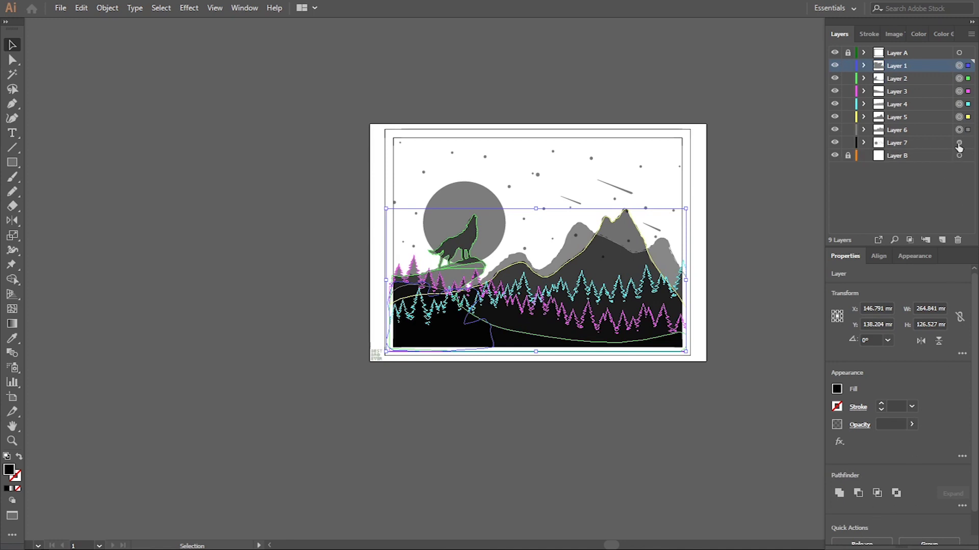
shift+click(958, 142)
shift+click(959, 143)
click(911, 424)
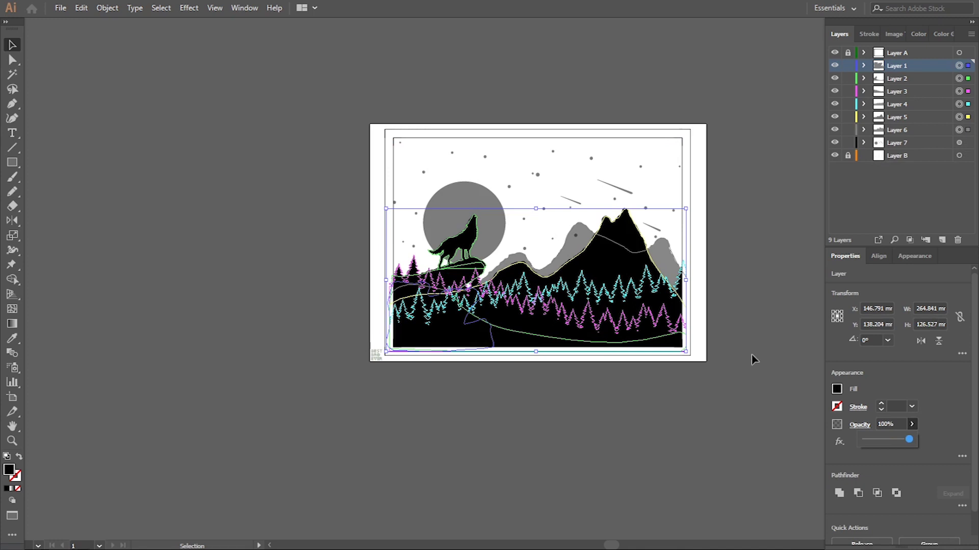
click(799, 310)
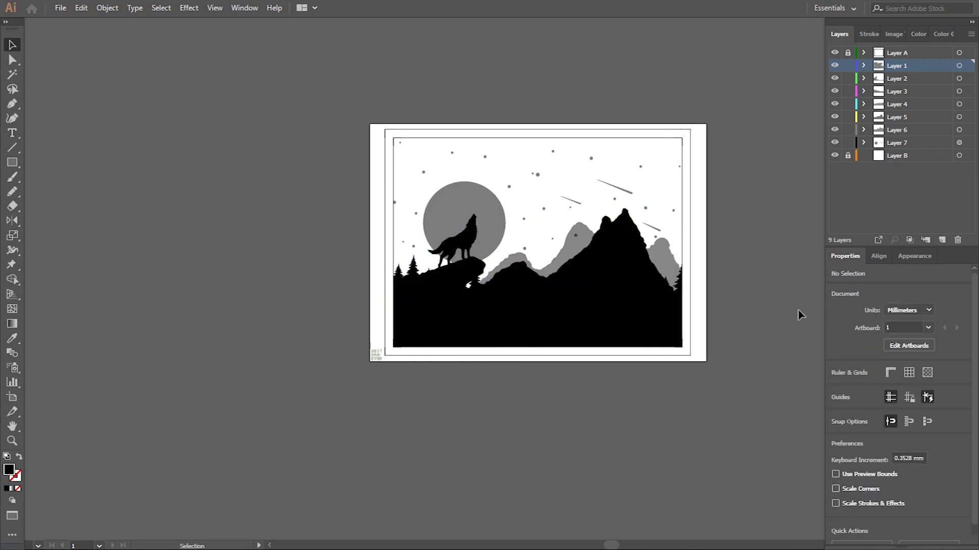
- Set the Layer 6 back mountain path to 100% opacity and target Layer B
click(863, 129)
click(959, 143)
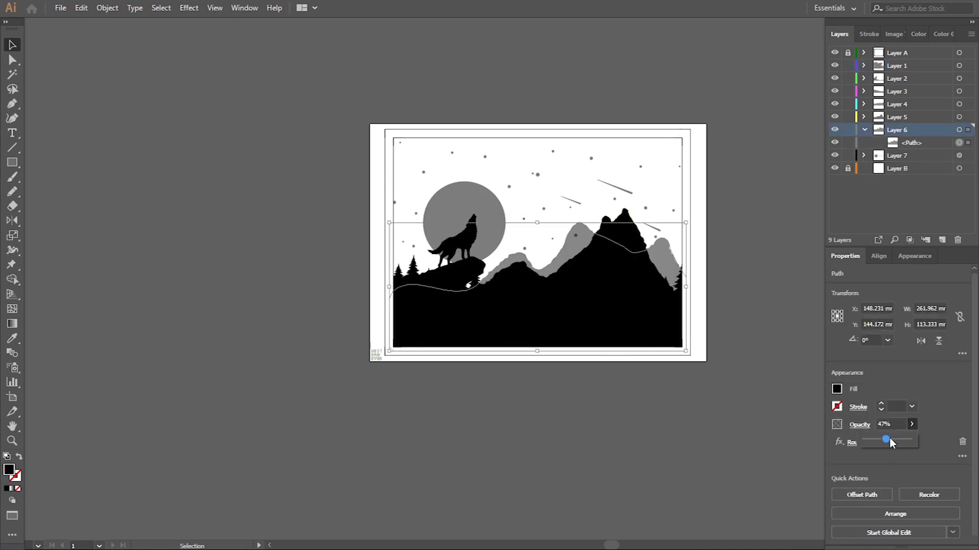
click(760, 250)
click(864, 129)
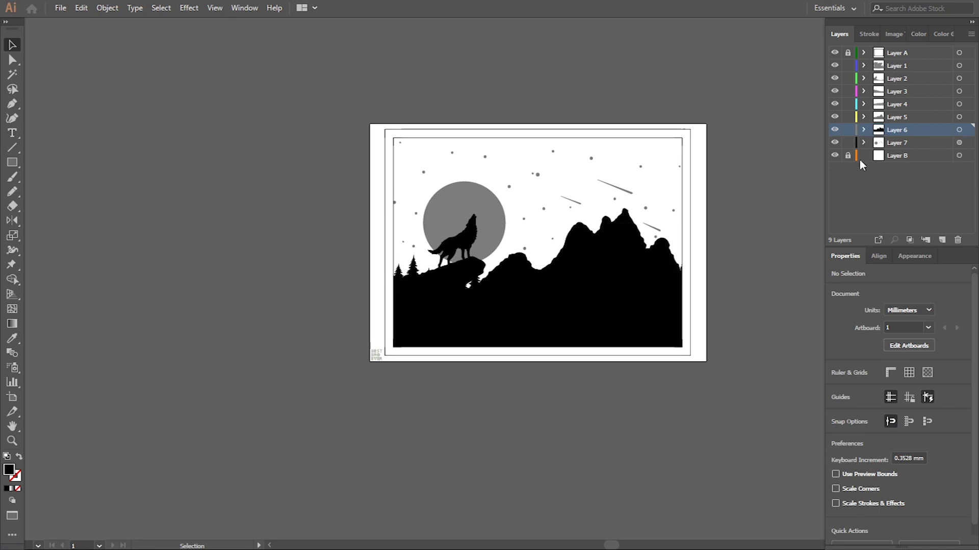
click(958, 156)
- Draw a black 262.5 × 192.09 mm rectangle over the frame, move it into Layer B and hide it
key(m)
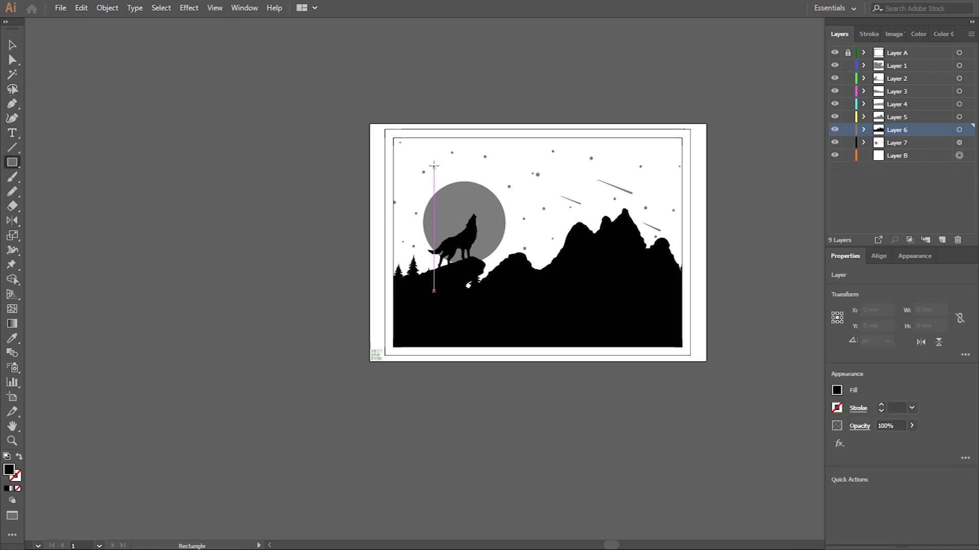
drag(388, 133, 687, 351)
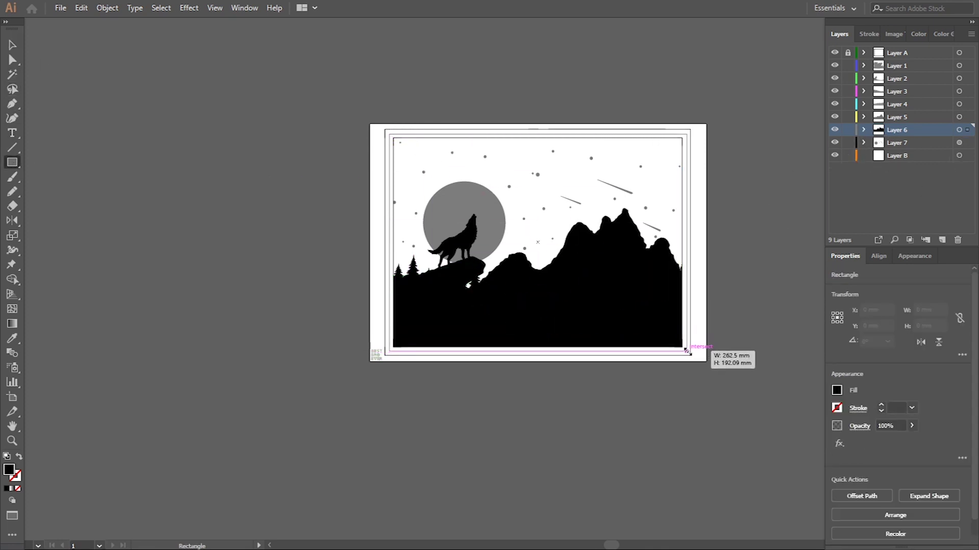
click(864, 130)
drag(916, 143, 921, 181)
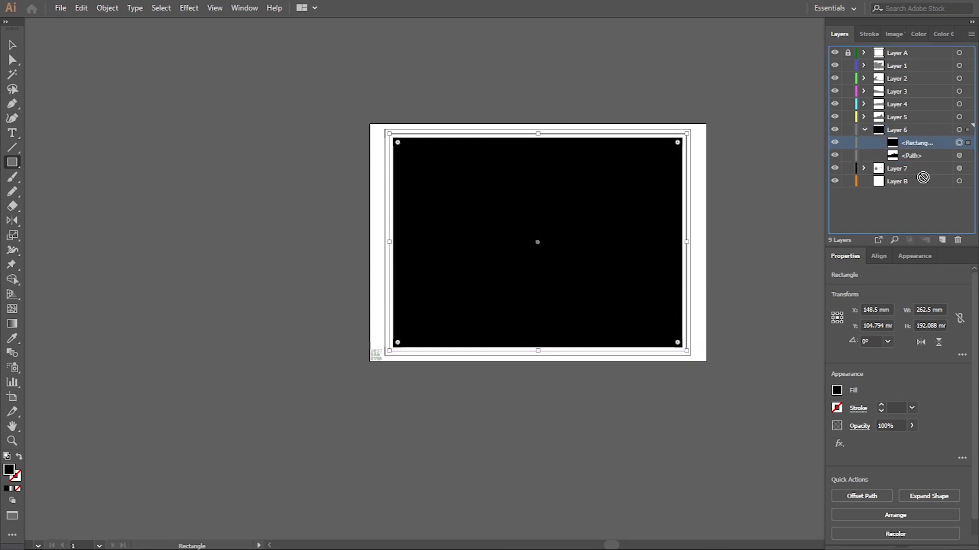
click(864, 129)
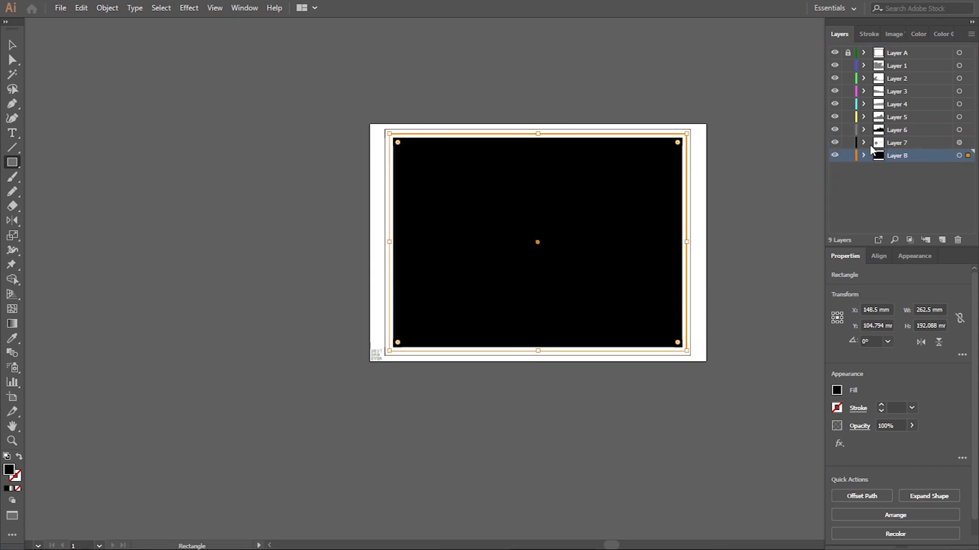
click(835, 156)
- Raise Layer 7's moon and stars to 100% opacity, then hide that layer
click(959, 142)
click(911, 426)
drag(892, 441, 909, 440)
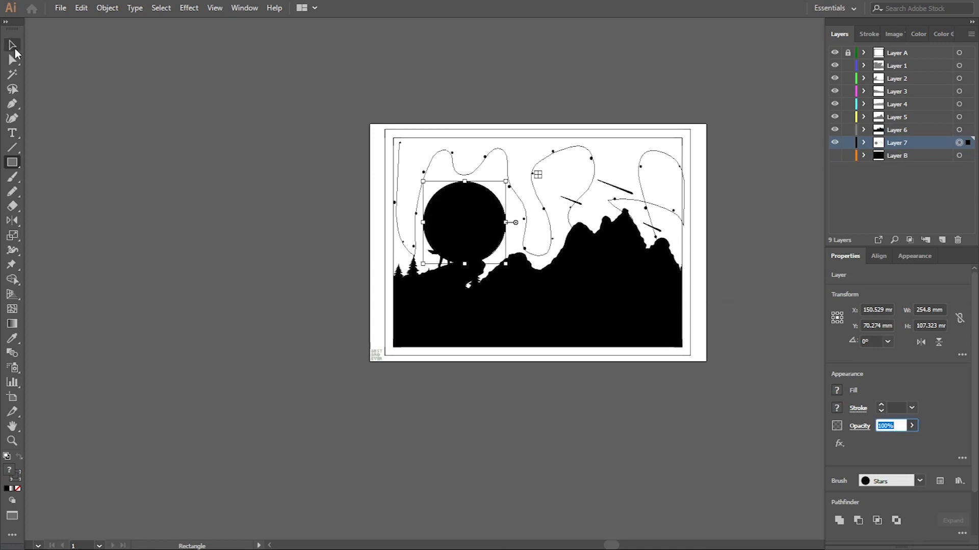
key(v)
key(ctrl+shift+a)
key(ctrl+0)
click(835, 142)
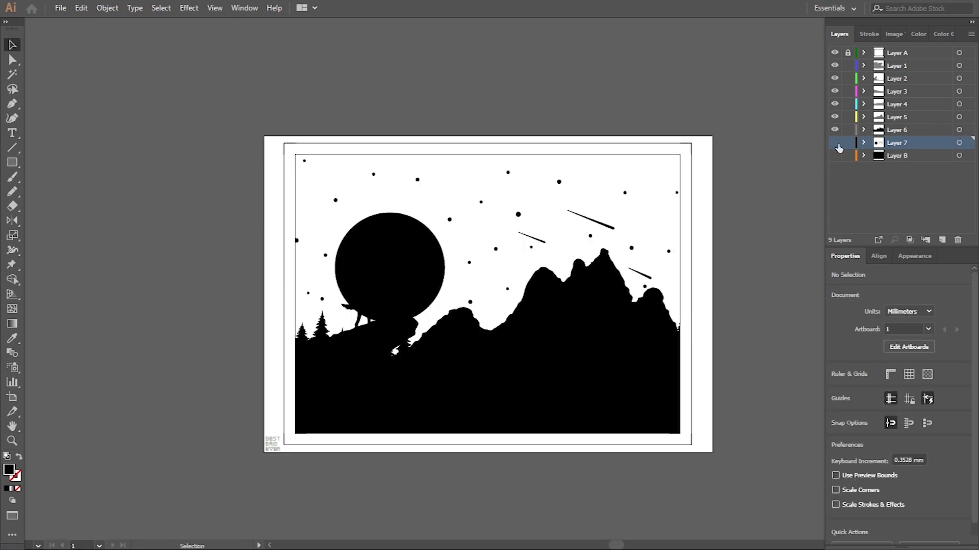
- Fill the mountain and tree artwork on Layers 2–6 white
click(959, 130)
shift+click(959, 104)
shift+click(959, 78)
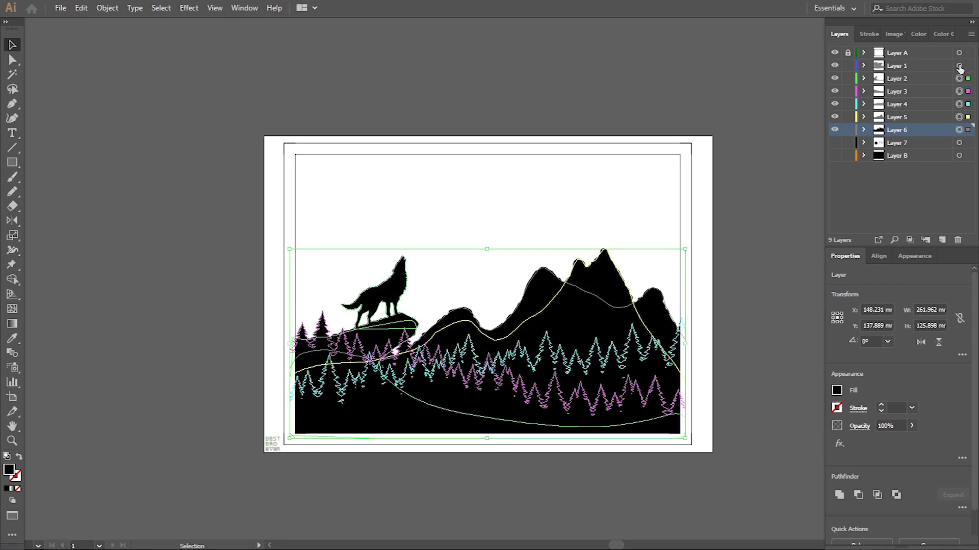
click(839, 391)
click(721, 433)
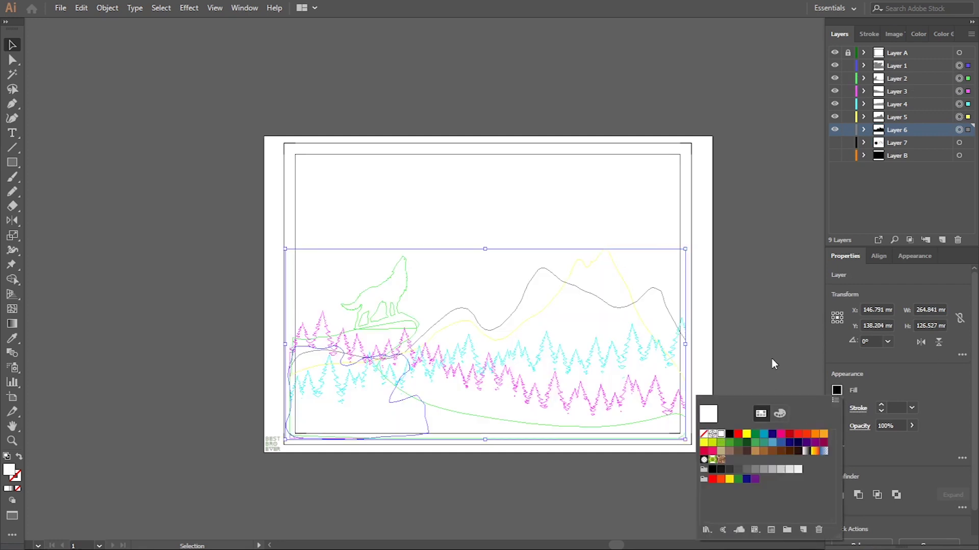
- Set the stroke of Layer A's frame compound path to None, with only Layer 1 showing
click(790, 351)
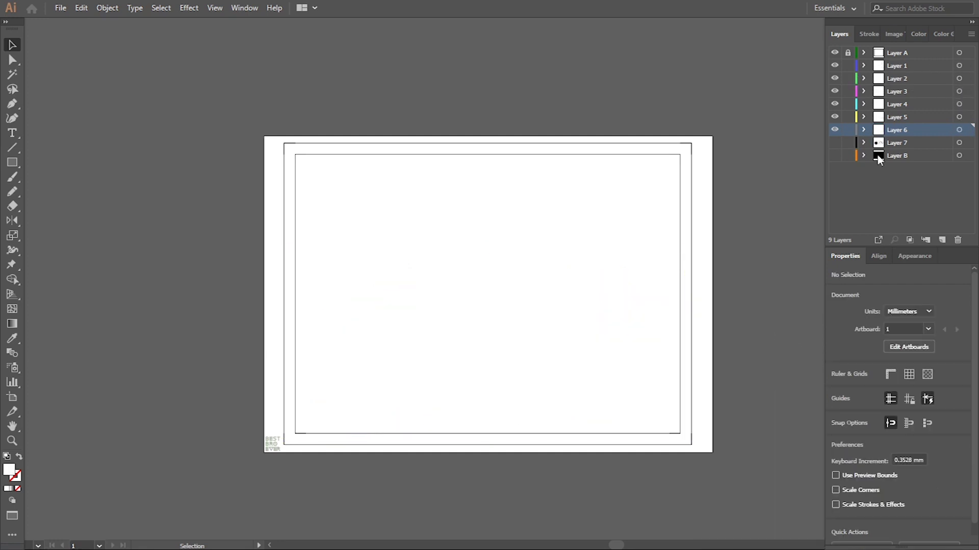
drag(834, 129, 836, 70)
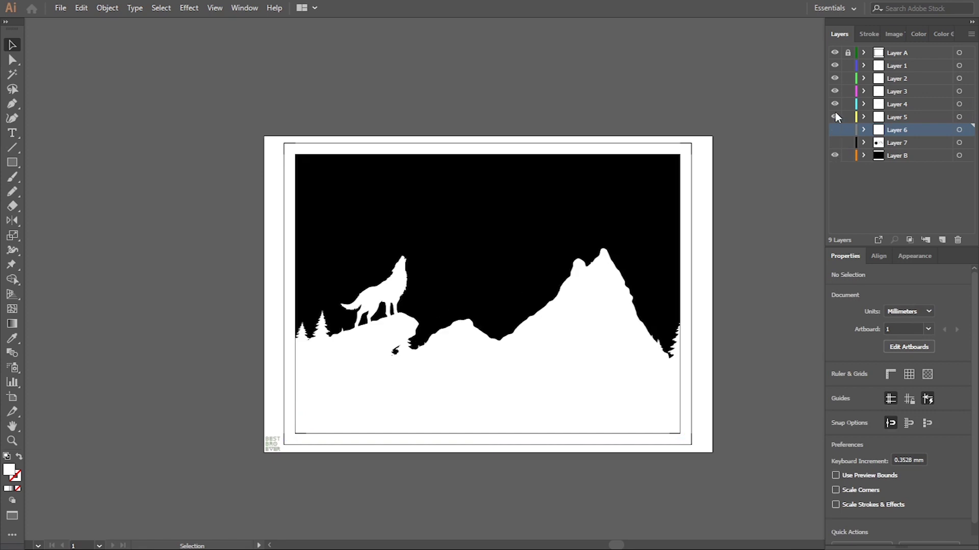
click(836, 67)
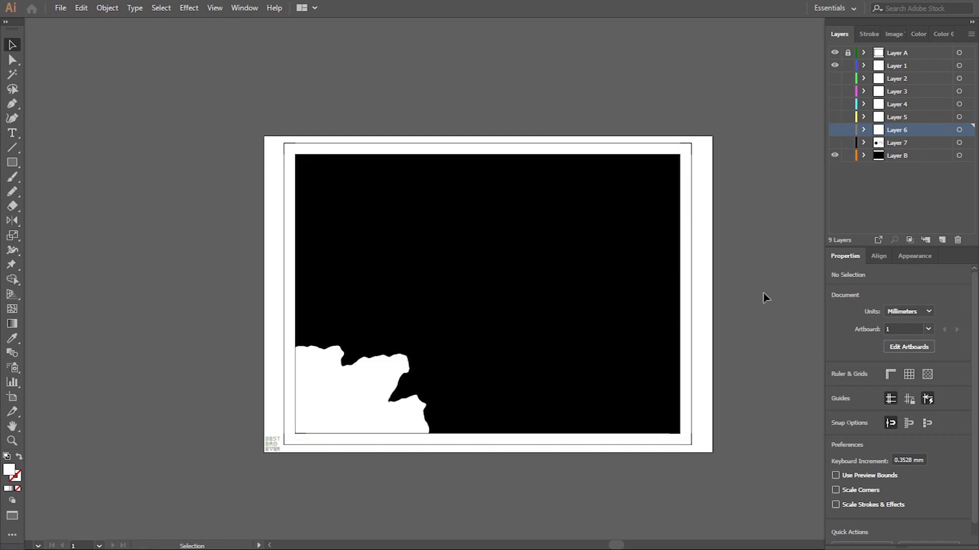
click(863, 53)
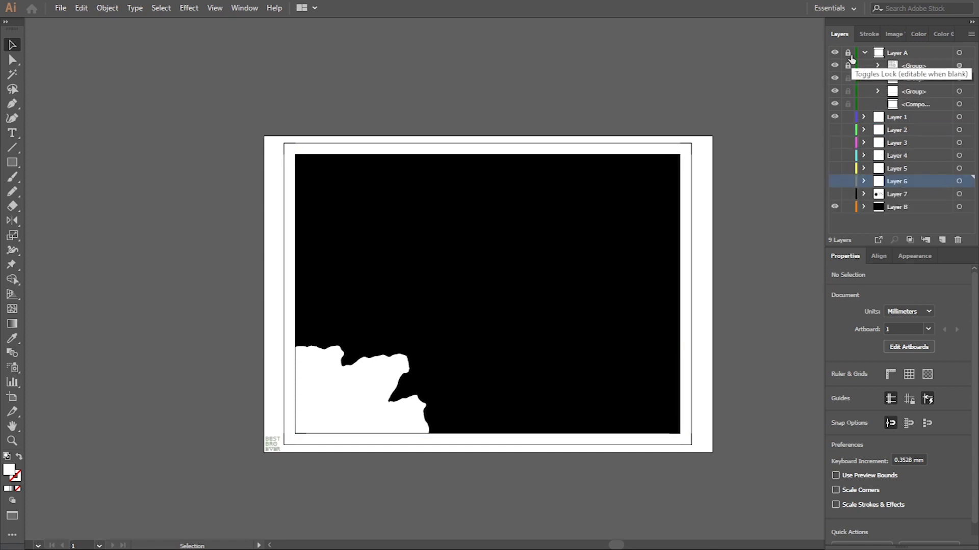
click(958, 104)
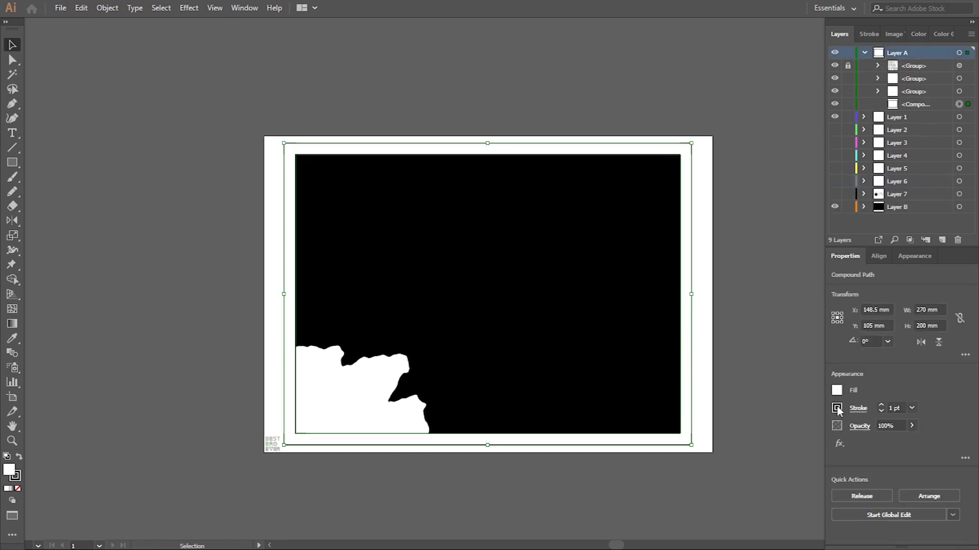
click(837, 408)
click(733, 251)
click(764, 205)
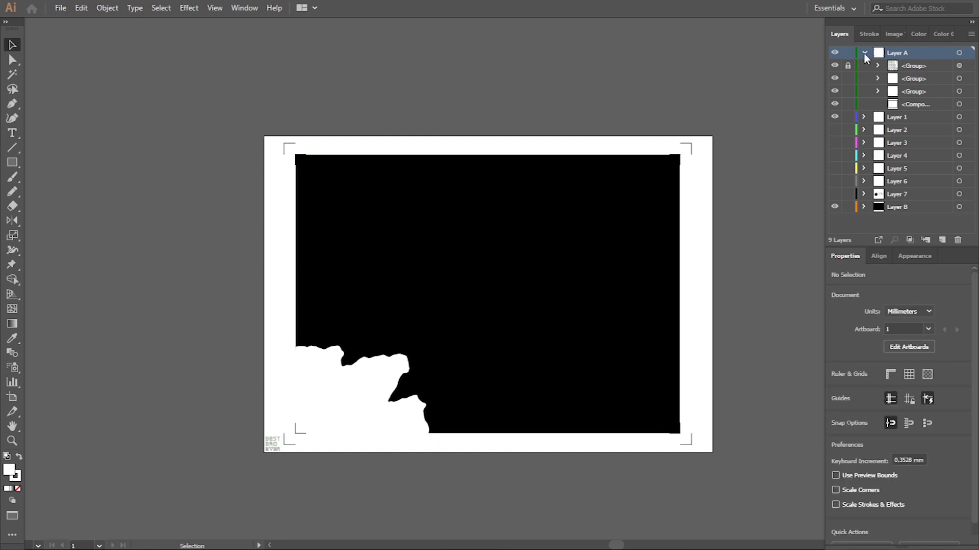
click(865, 53)
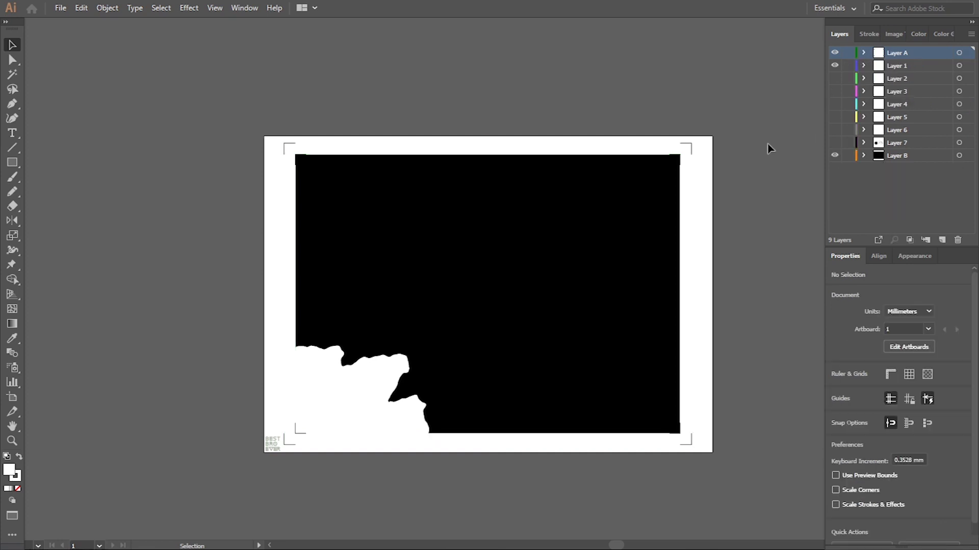
- Preview each layer individually, then show Layers 1–7 with Layer B's black backing hidden
click(834, 65)
click(834, 78)
click(835, 91)
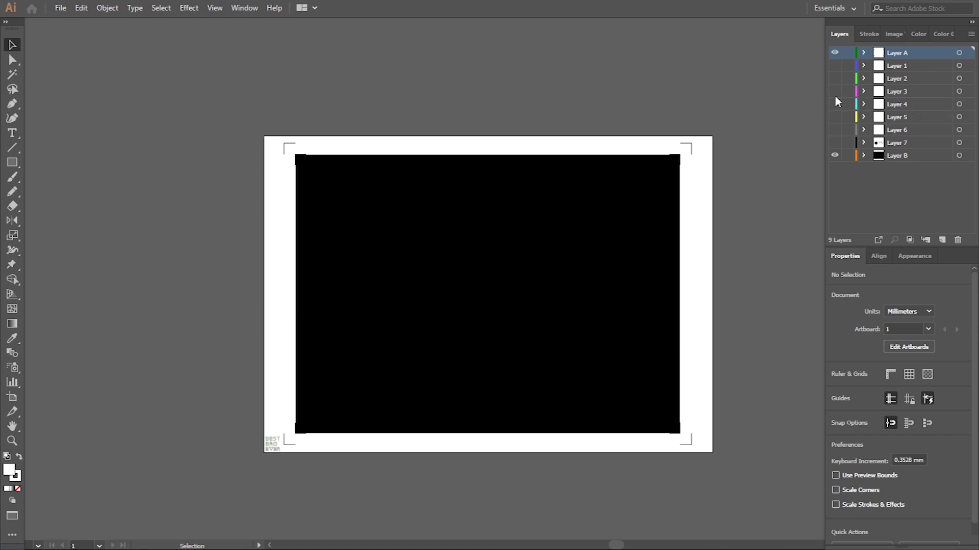
click(835, 104)
click(834, 117)
click(834, 130)
click(834, 142)
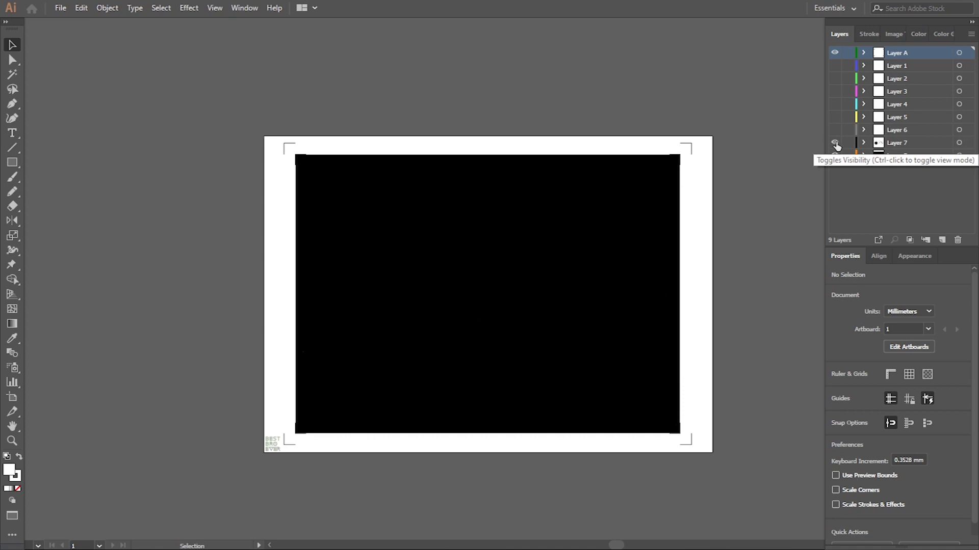
click(835, 155)
drag(834, 129, 834, 66)
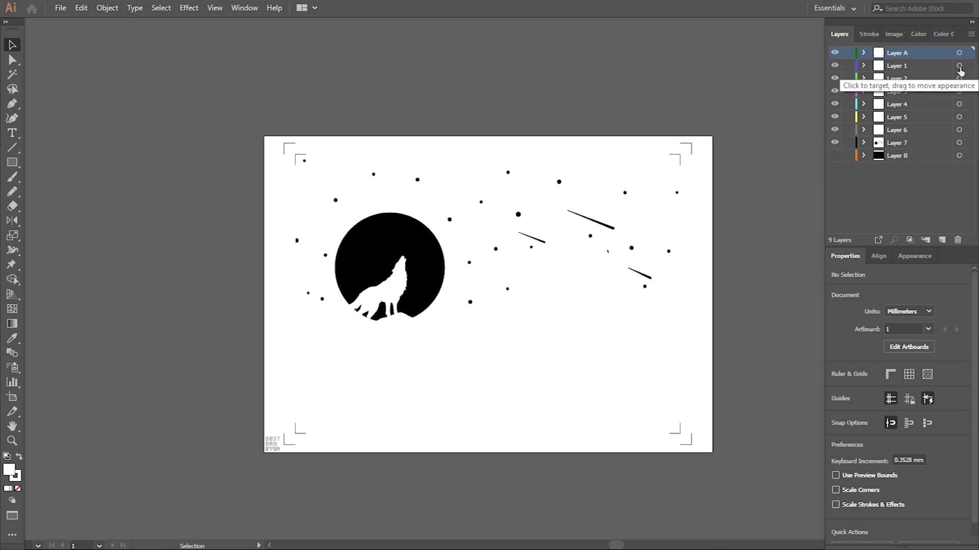